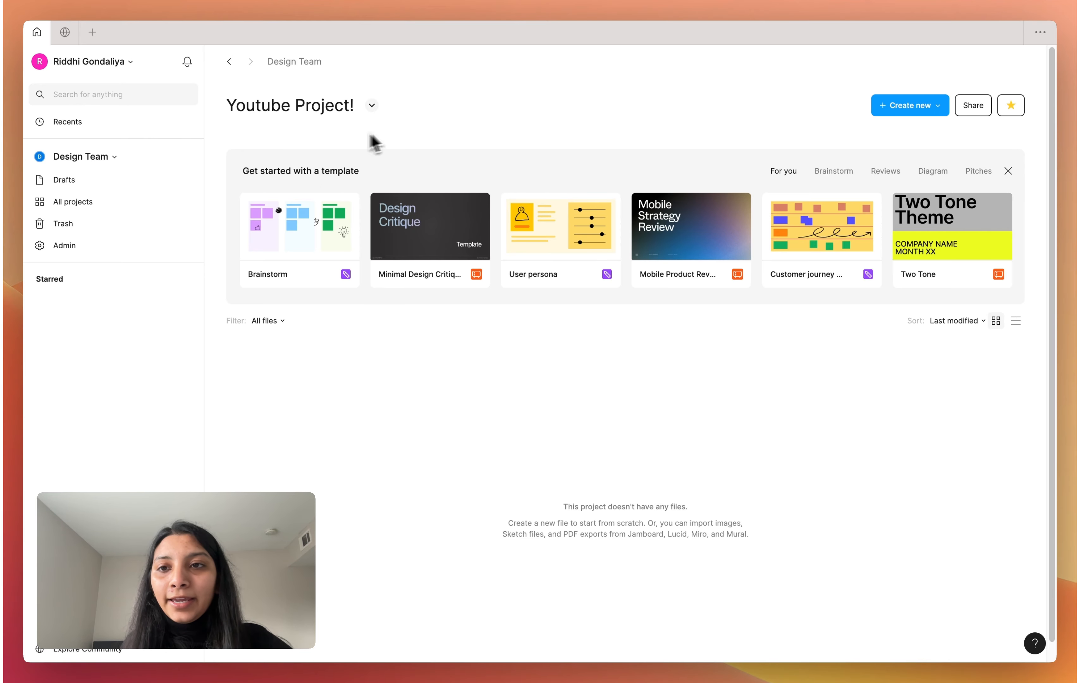
Create a new design file in the Youtube Project! project and add four more pages to it
{"action": "left_click", "coordinate": [899, 112]}
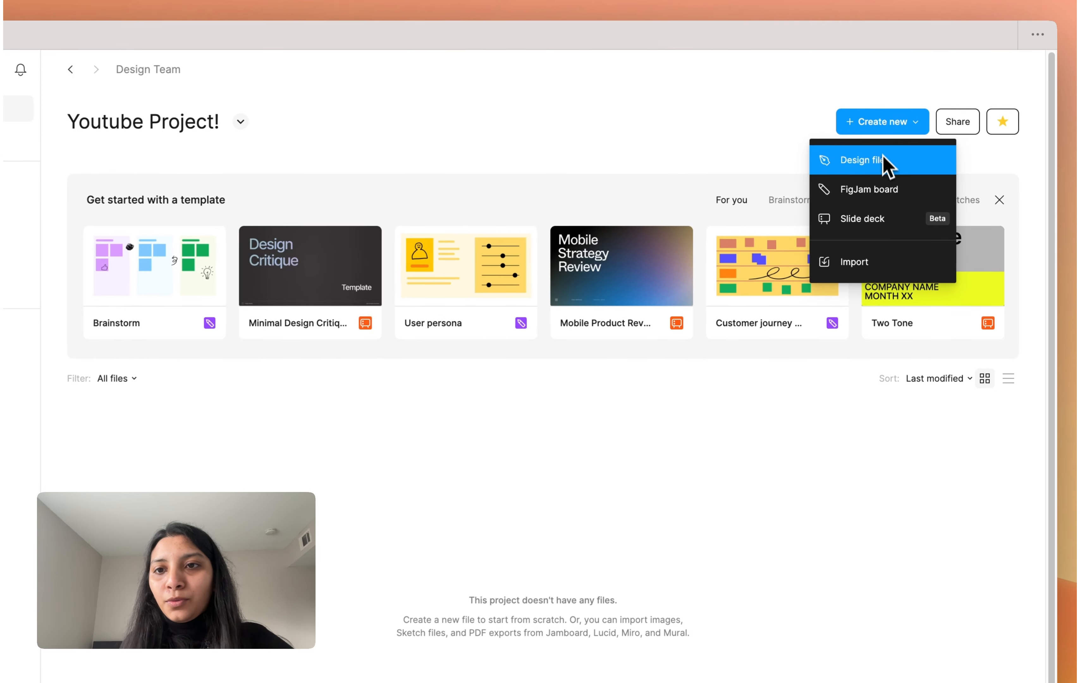
{"action": "left_click", "coordinate": [915, 139]}
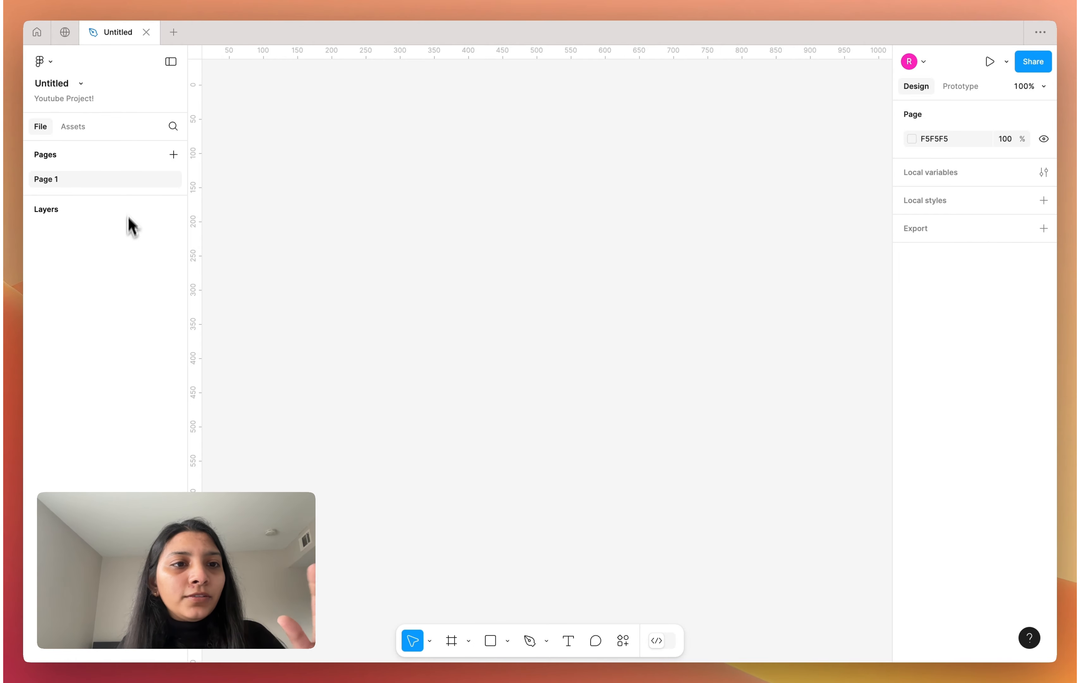
{"action": "left_click", "coordinate": [174, 155]}
{"action": "left_click", "coordinate": [173, 155]}
{"action": "left_click", "coordinate": [173, 154]}
{"action": "left_click", "coordinate": [173, 155]}
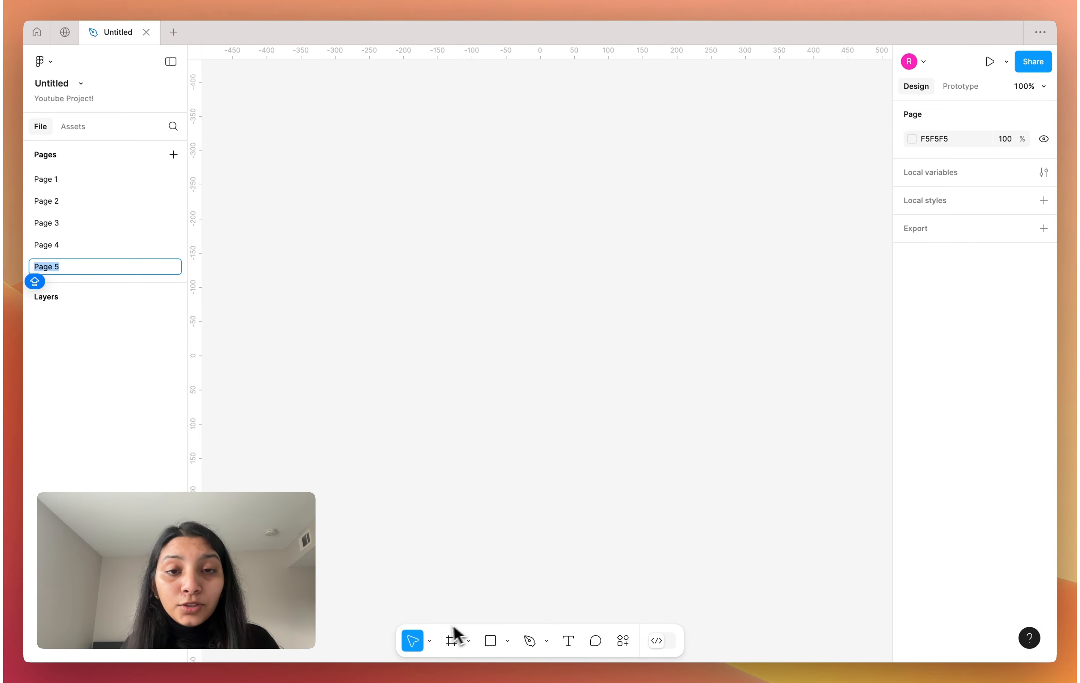
Draw a roughly square frame of about 171 × 172 on the empty canvas of Page 5
{"action": "left_click", "coordinate": [469, 641]}
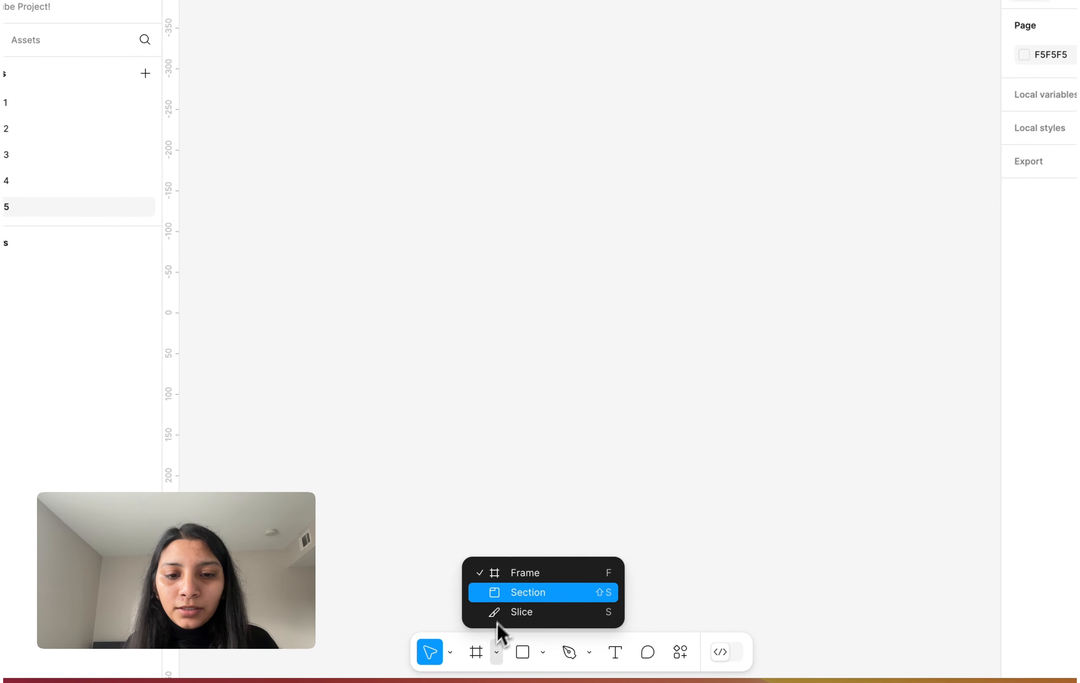
{"action": "left_click", "coordinate": [481, 570]}
{"action": "left_click_drag", "start_coordinate": [393, 186], "coordinate": [534, 327]}
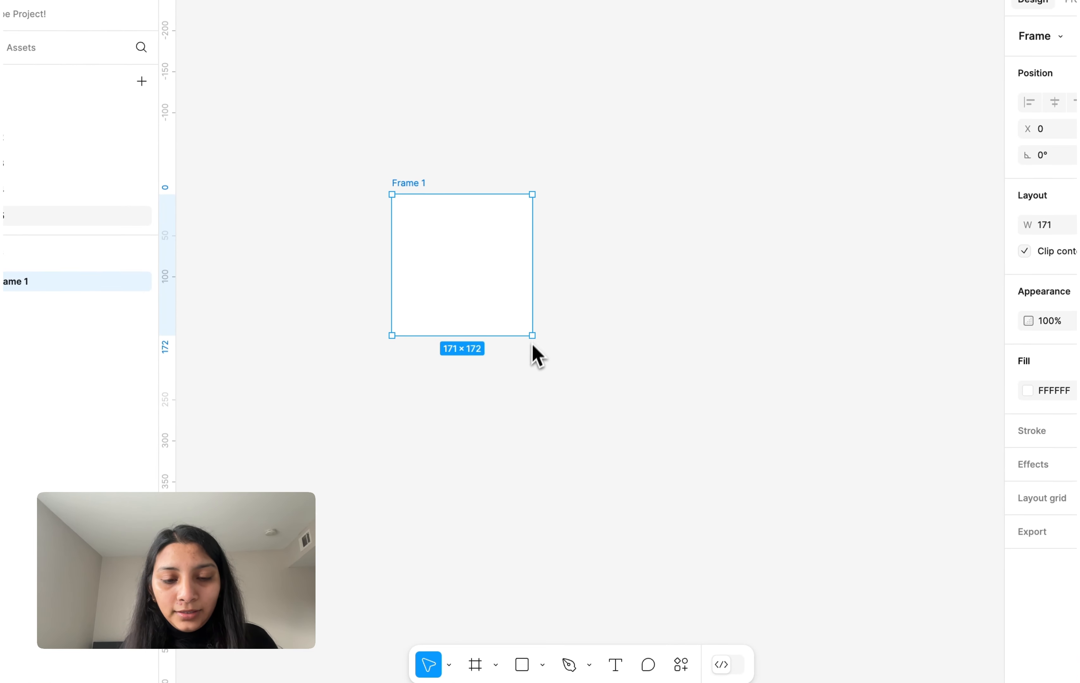
Draw a circle of about 218 × 218 with the Ellipse tool, below and to the right of the frame
{"action": "left_click", "coordinate": [542, 665]}
{"action": "left_click", "coordinate": [565, 566]}
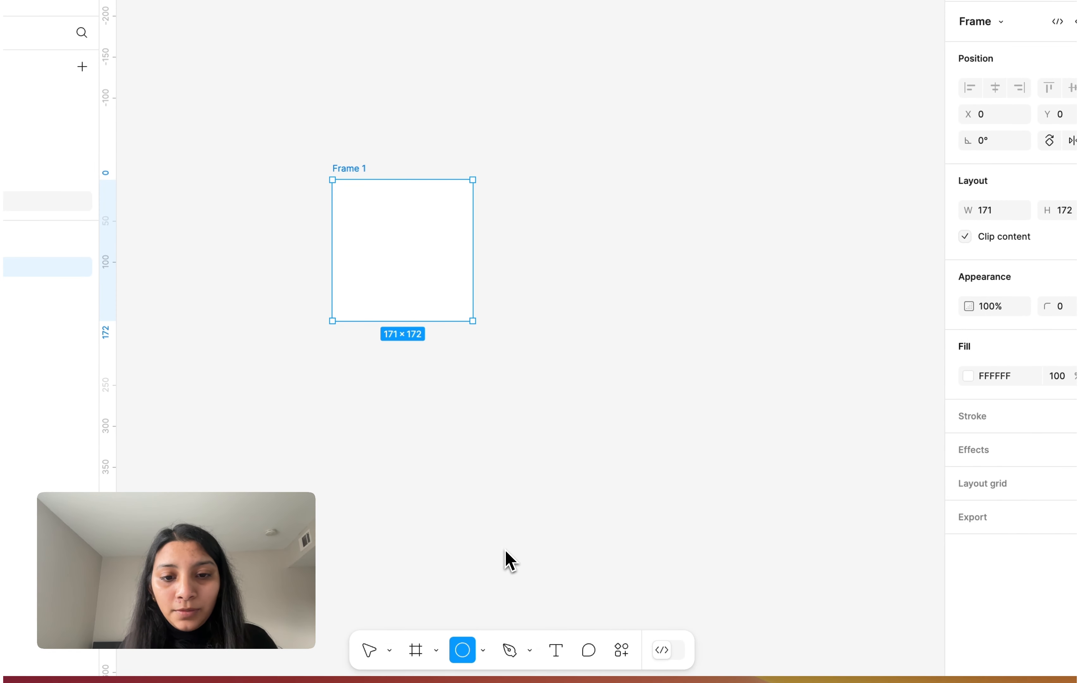
{"action": "left_click_drag", "start_coordinate": [517, 365], "coordinate": [660, 504]}
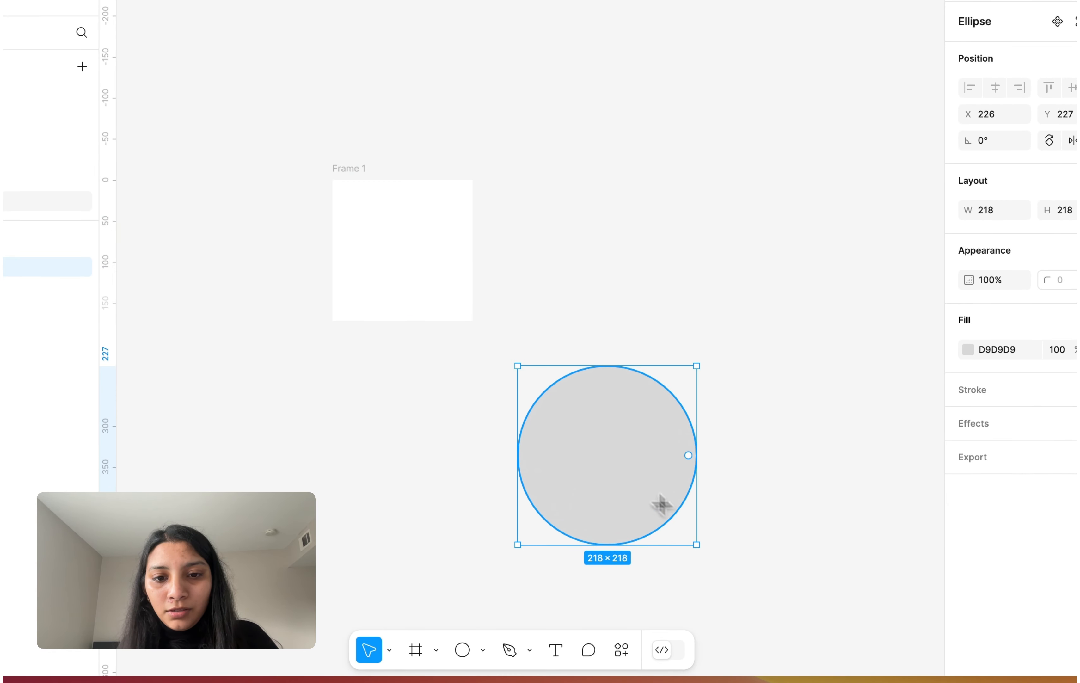
{"action": "left_click", "coordinate": [483, 650]}
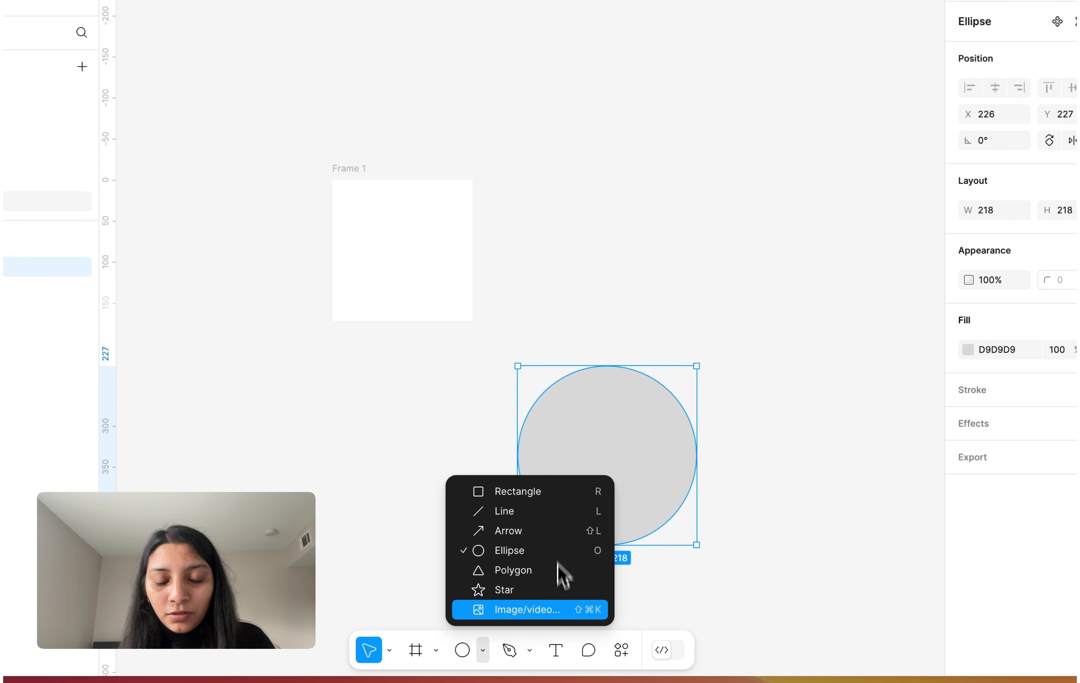
Add the text GHYTHT on the canvas, above and to the right of the circle
{"action": "scroll", "coordinate": [654, 615], "scroll_direction": "down", "scroll_amount": 2}
{"action": "scroll", "coordinate": [653, 615], "scroll_direction": "right", "scroll_amount": 3}
{"action": "left_click", "coordinate": [556, 653]}
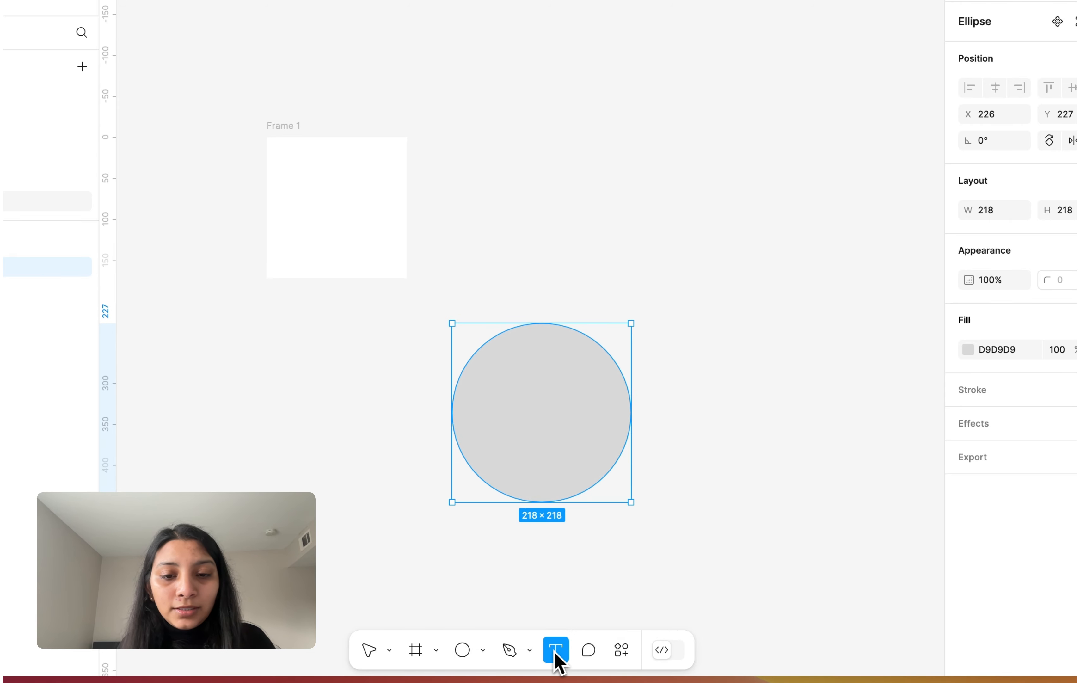
{"action": "left_click", "coordinate": [647, 181]}
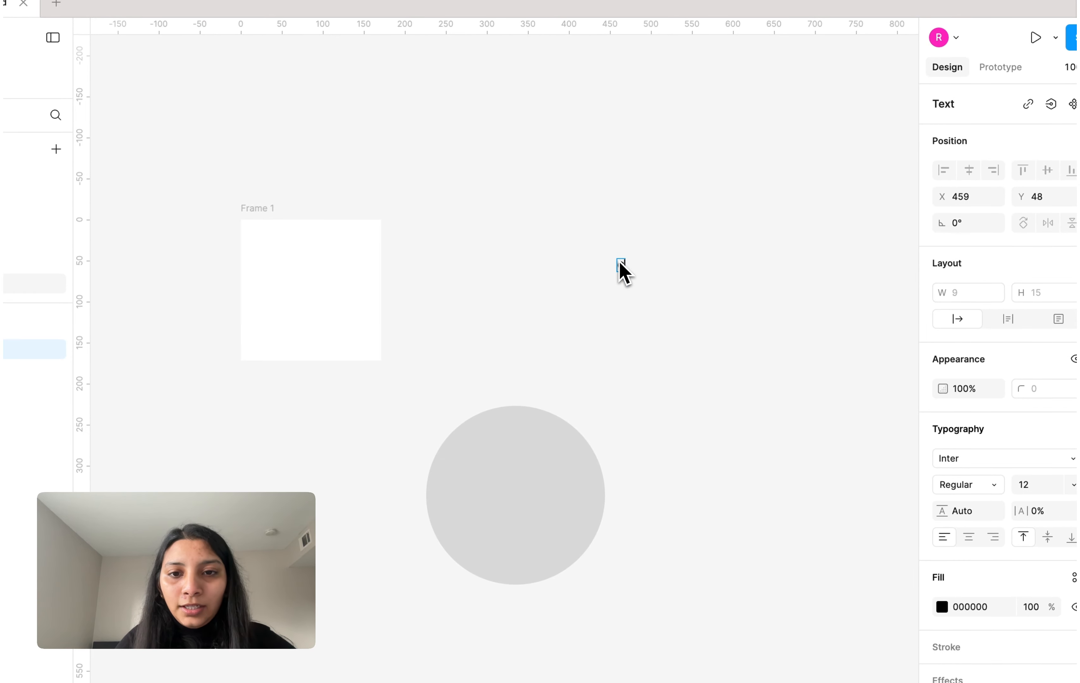
{"action": "type", "text": "GHYTHT"}
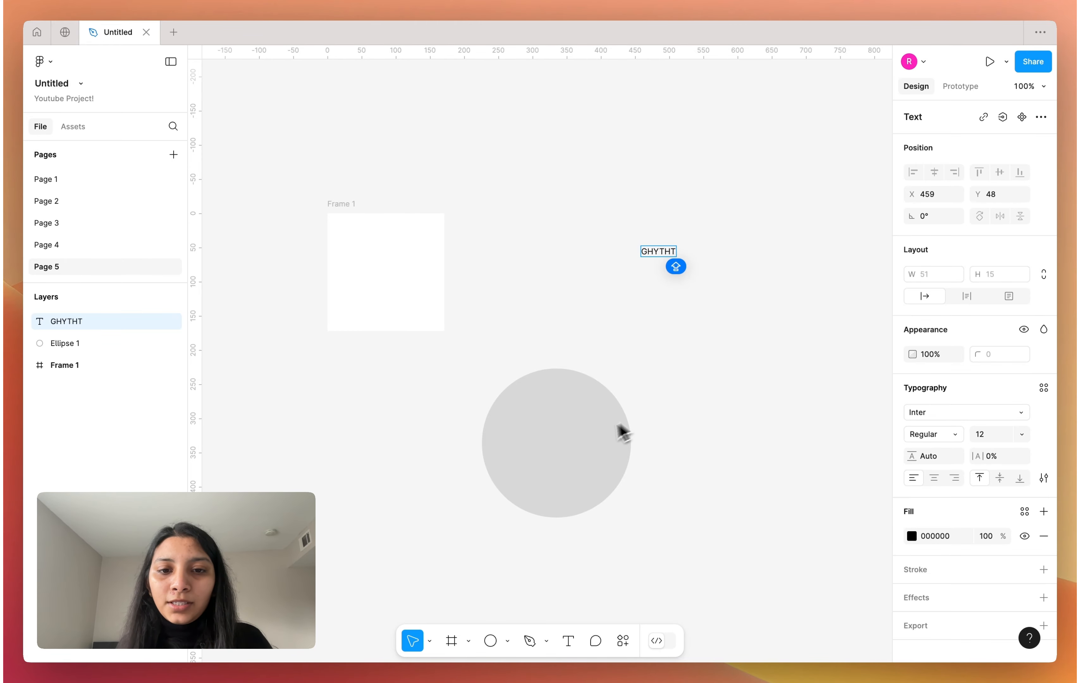
{"action": "key", "text": "Escape"}
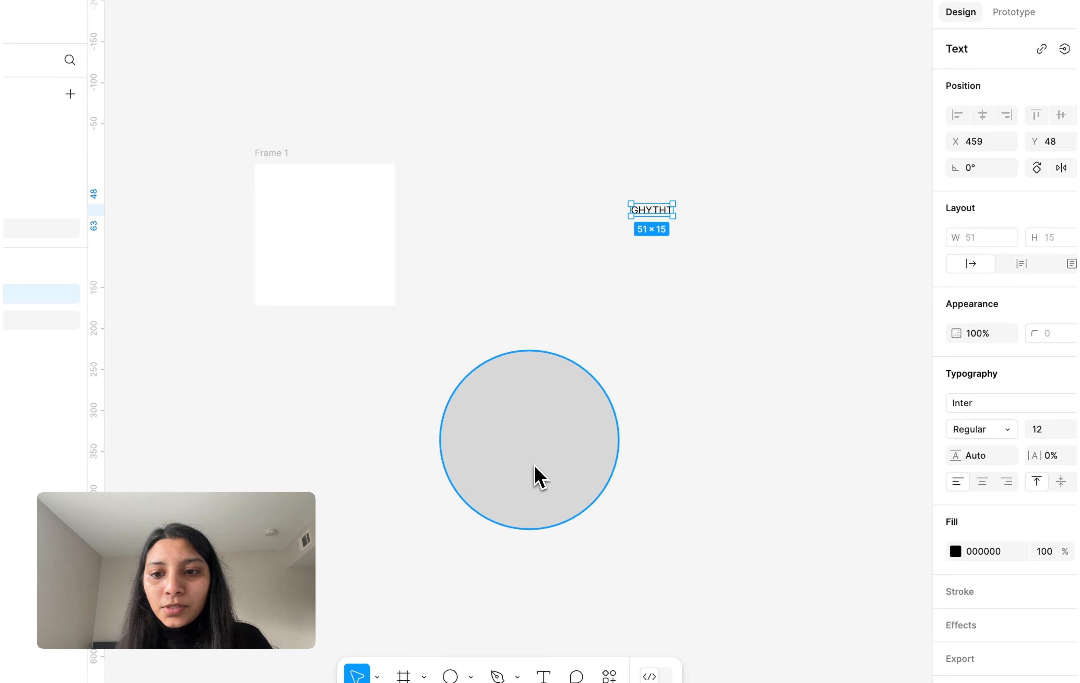
Change the circle's fill to the red colour D12424
{"action": "left_click", "coordinate": [576, 465]}
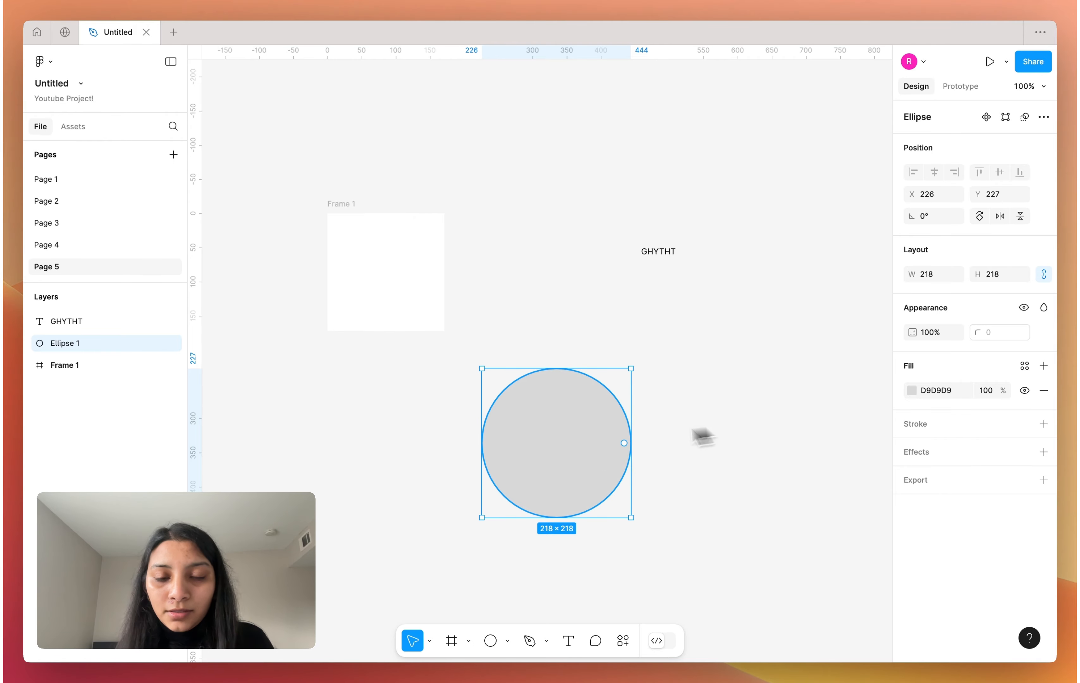
{"action": "left_click", "coordinate": [914, 390]}
{"action": "left_click", "coordinate": [854, 337]}
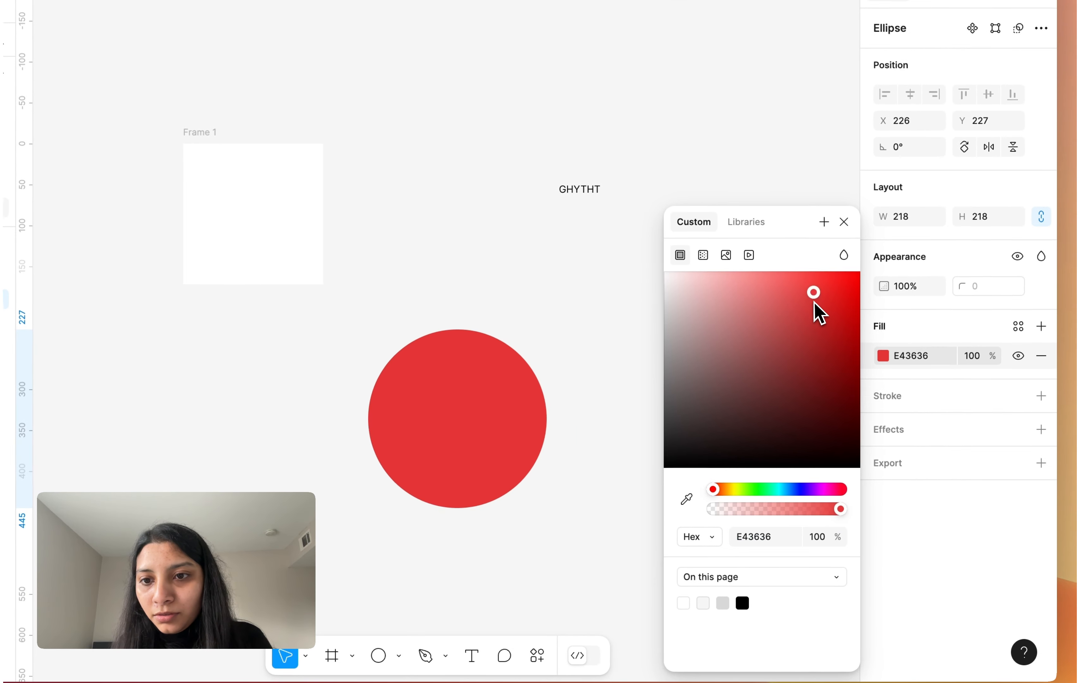
{"action": "left_click", "coordinate": [827, 289]}
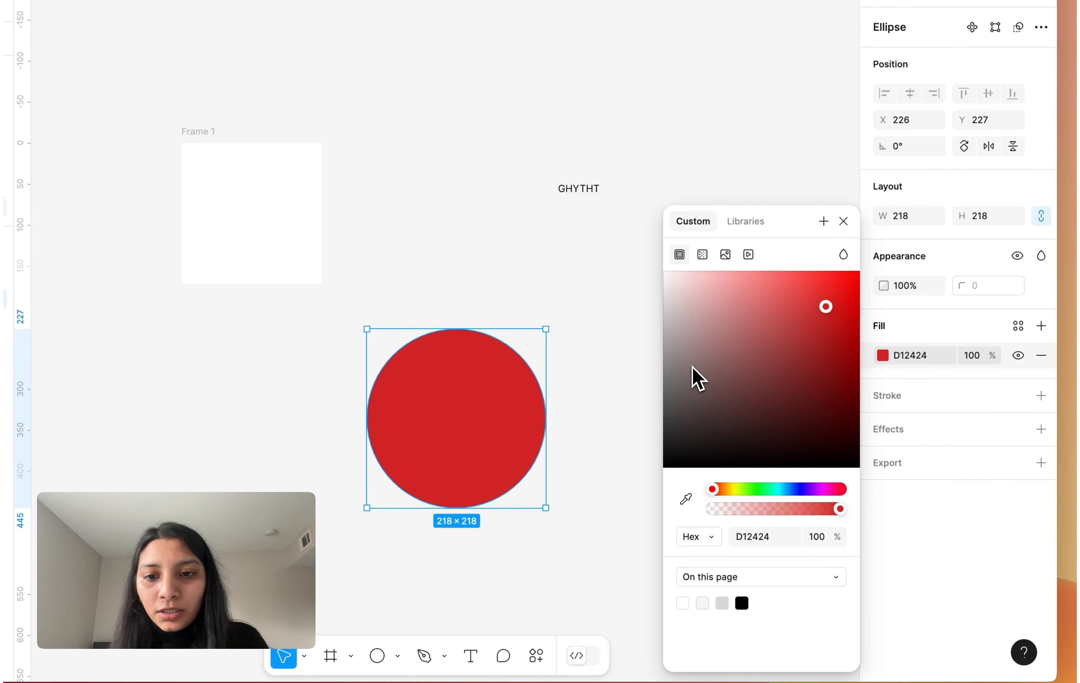
Add a 1-wide inside stroke in black 000000 and a drop shadow effect to the circle
{"action": "left_click", "coordinate": [1041, 396]}
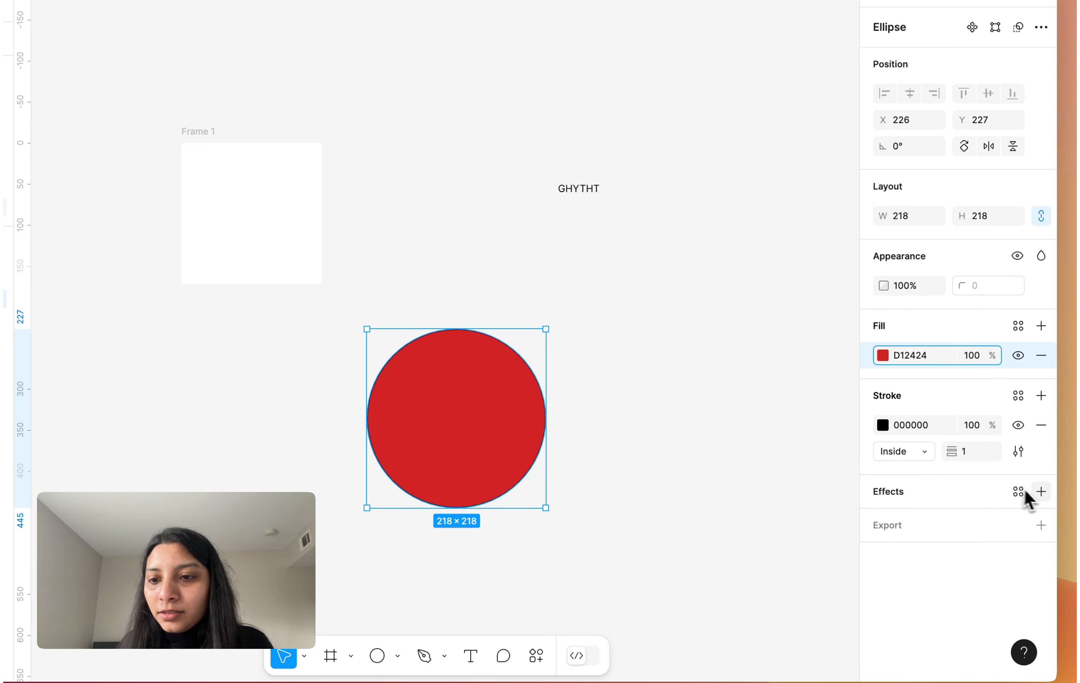
{"action": "left_click", "coordinate": [1039, 491]}
{"action": "left_click", "coordinate": [946, 522]}
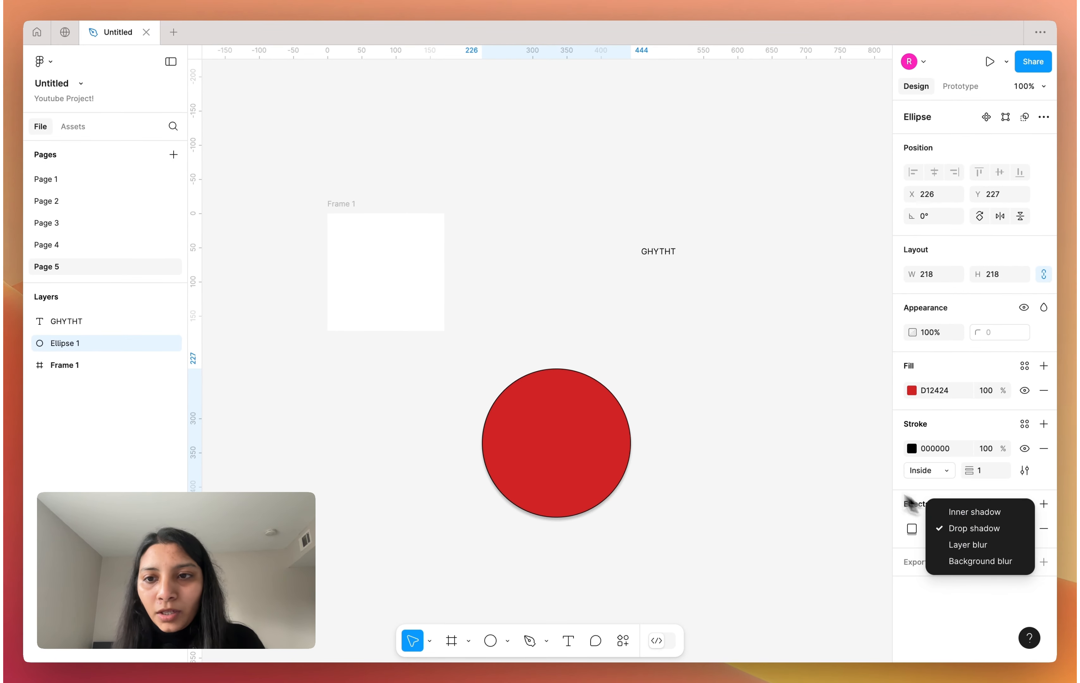
{"action": "left_click", "coordinate": [551, 453]}
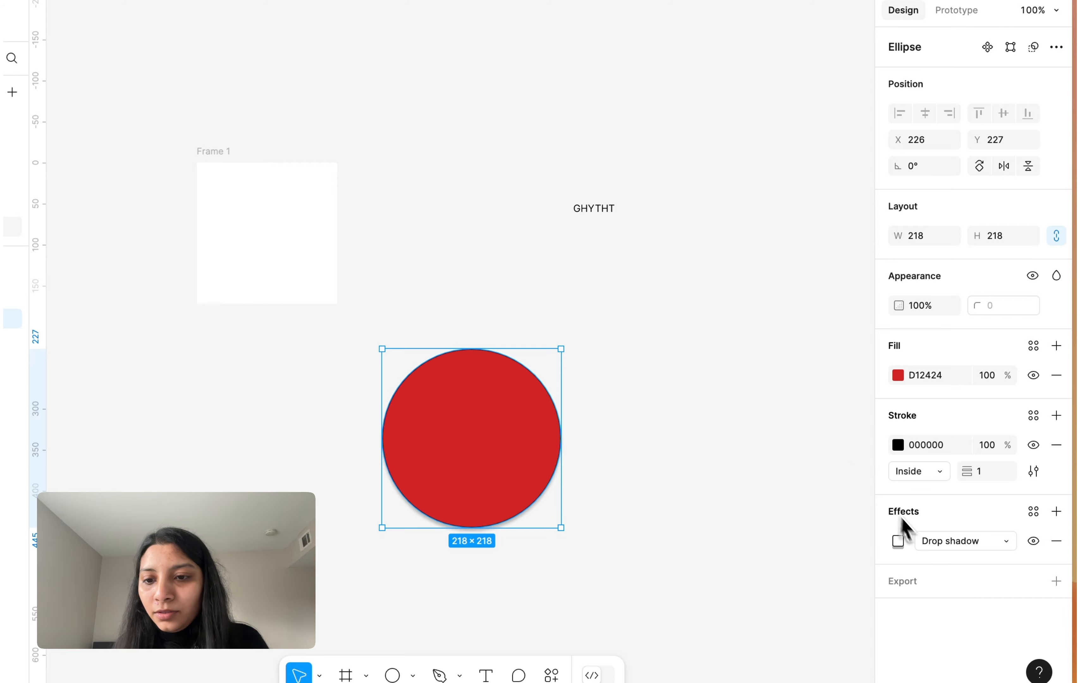
Add a 1x PNG export setting to the circle and expand its export preview
{"action": "left_click", "coordinate": [1056, 581]}
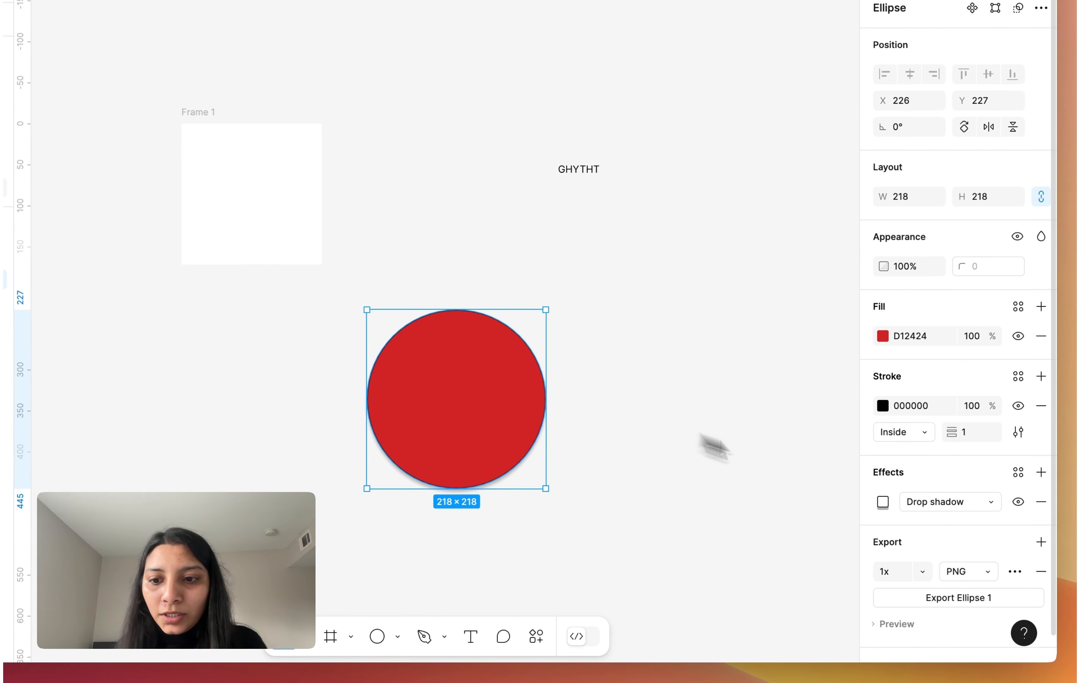
{"action": "scroll", "coordinate": [985, 547], "scroll_direction": "down", "scroll_amount": 1}
{"action": "left_click", "coordinate": [898, 602]}
{"action": "scroll", "coordinate": [952, 507], "scroll_direction": "down", "scroll_amount": 5}
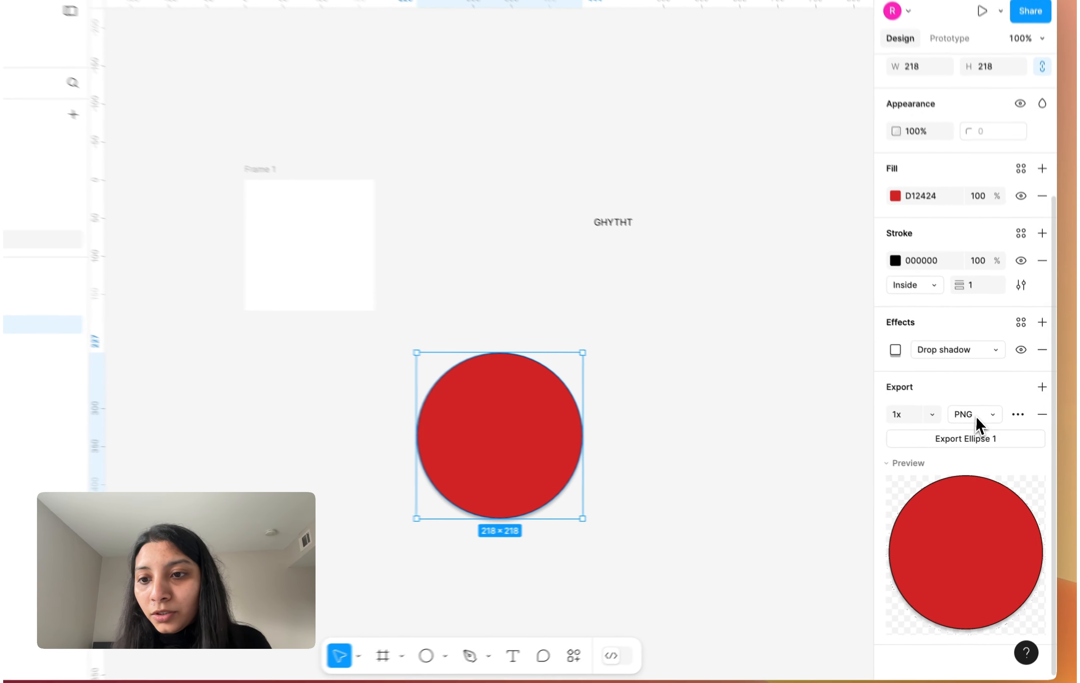
{"action": "left_click", "coordinate": [980, 424]}
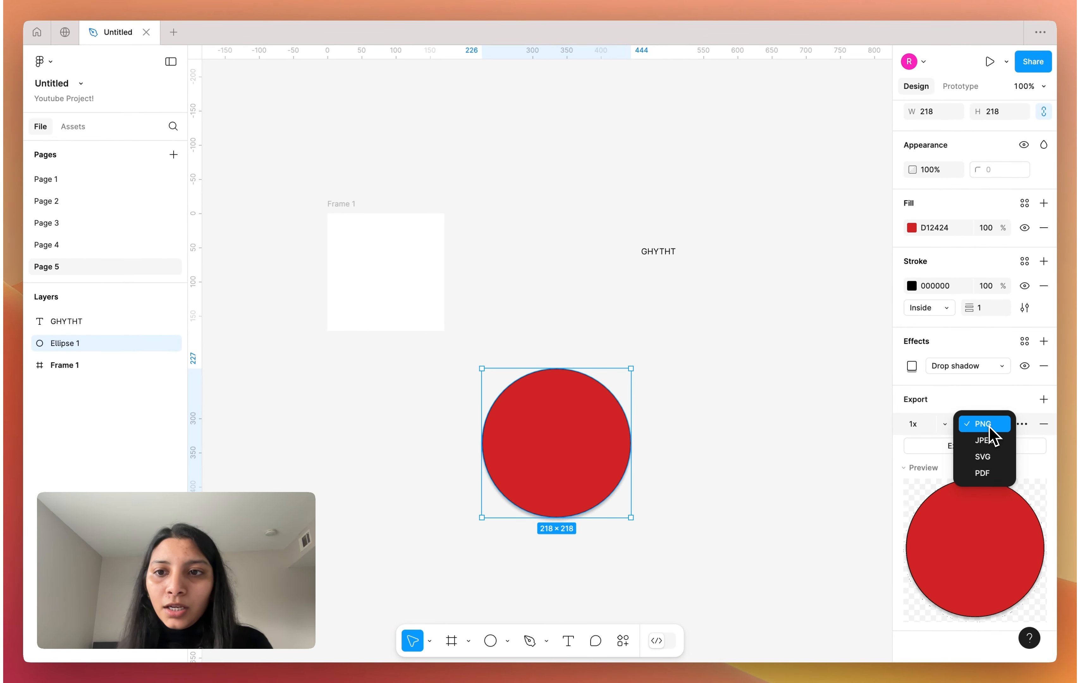
{"action": "left_click", "coordinate": [990, 427]}
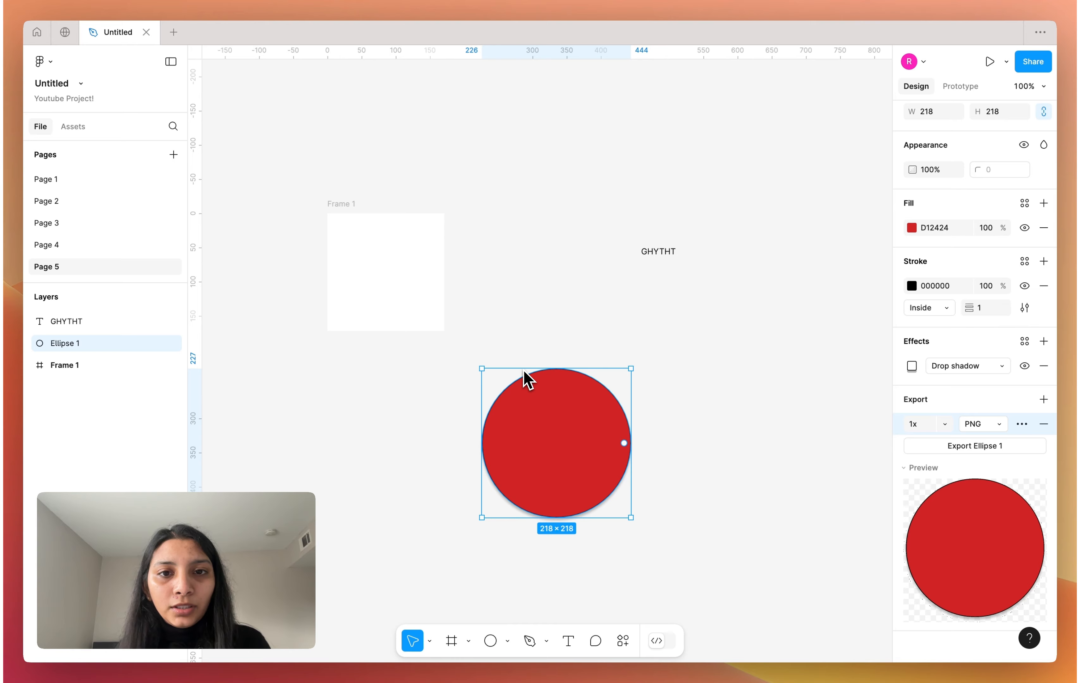
Delete the frame, the circle and the text from the canvas together
{"action": "scroll", "coordinate": [524, 371], "scroll_direction": "down", "scroll_amount": 5}
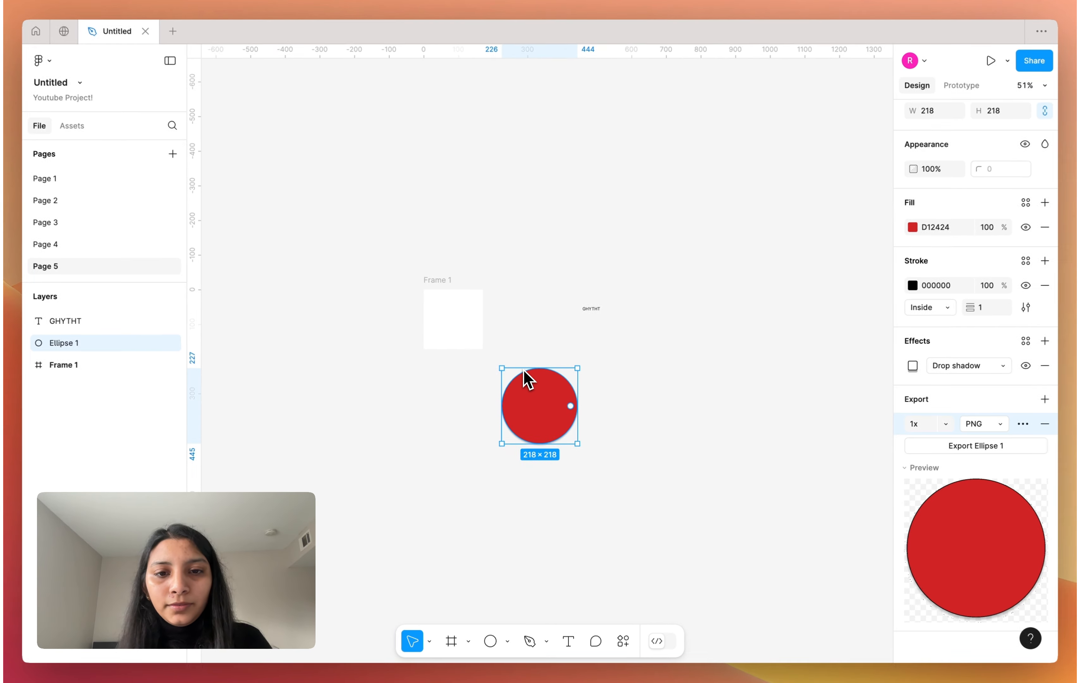
{"action": "left_click", "coordinate": [597, 356]}
{"action": "left_click_drag", "start_coordinate": [395, 254], "coordinate": [707, 579]}
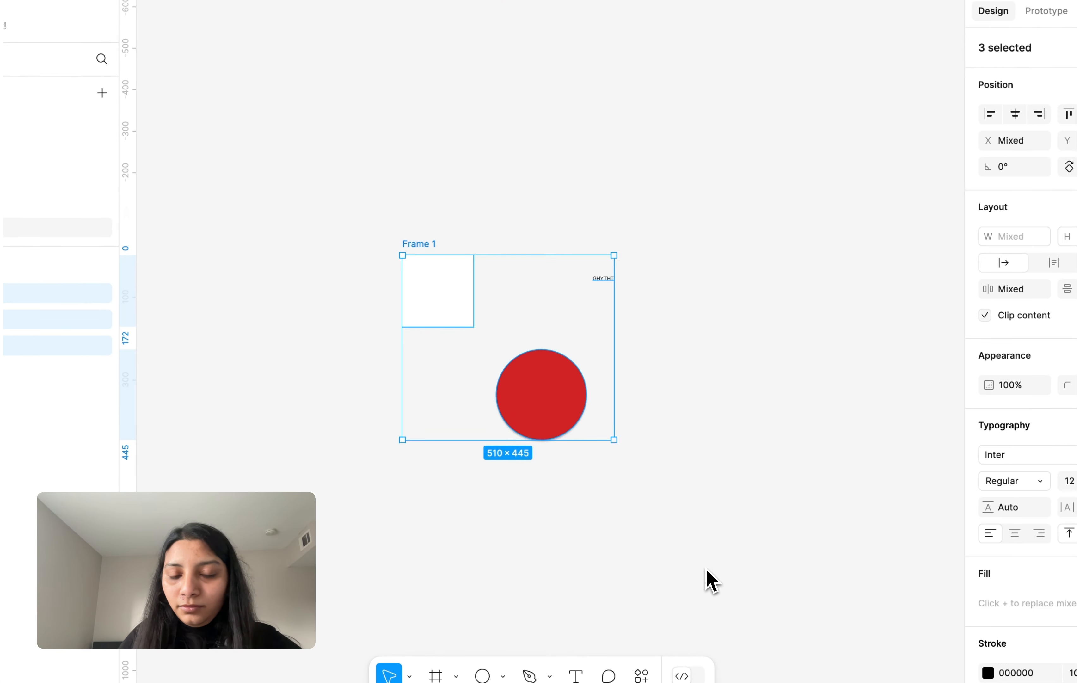
{"action": "key", "text": "Delete"}
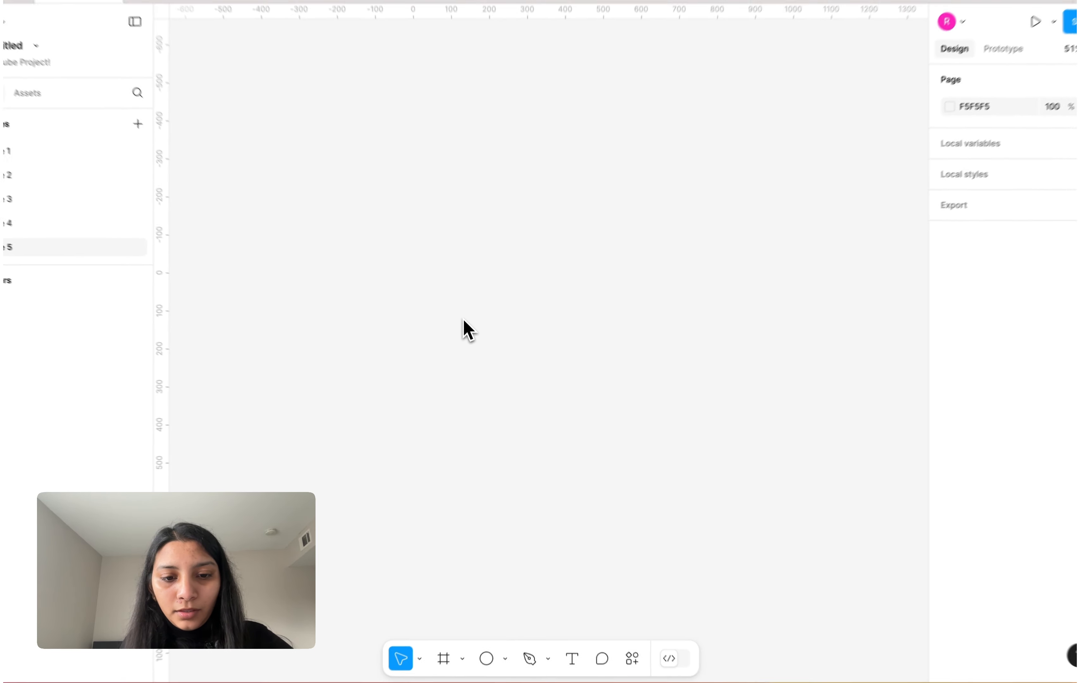
Add a frame to Page 5 from the iPhone 14 & 15 Pro phone preset
{"action": "key", "text": "f"}
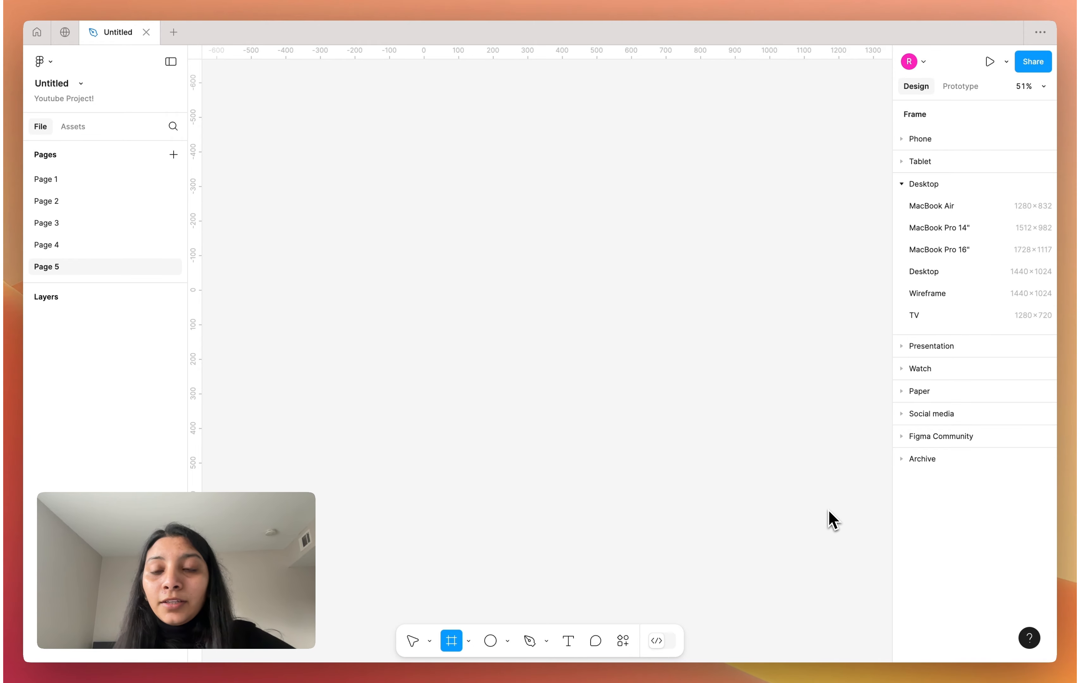
{"action": "left_click", "coordinate": [926, 141]}
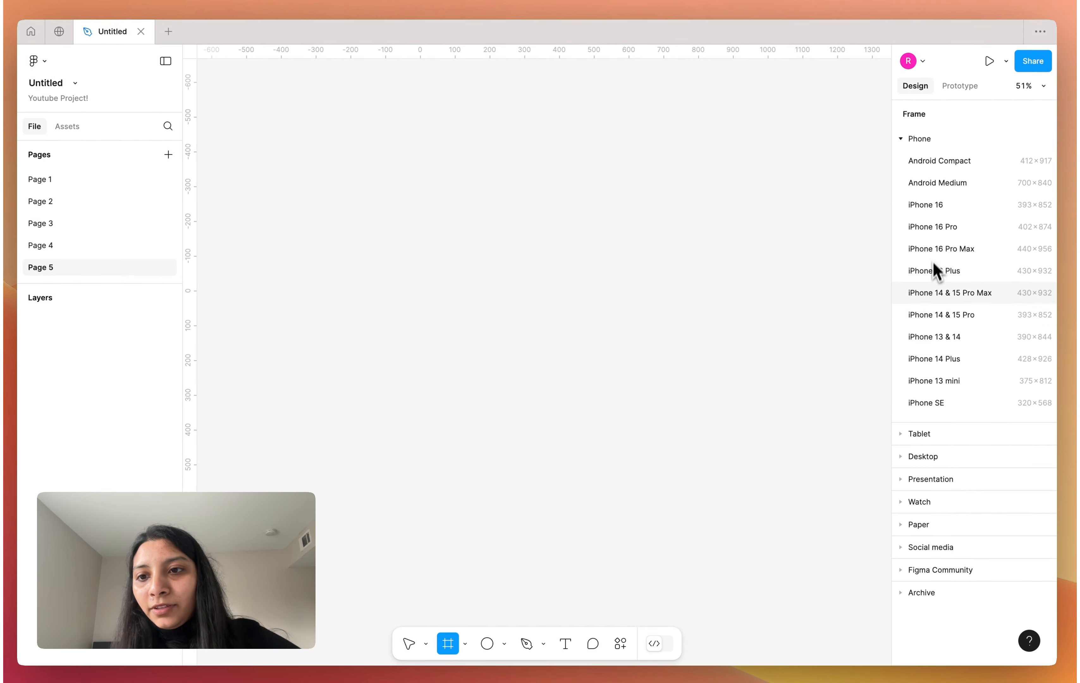
{"action": "left_click", "coordinate": [933, 317]}
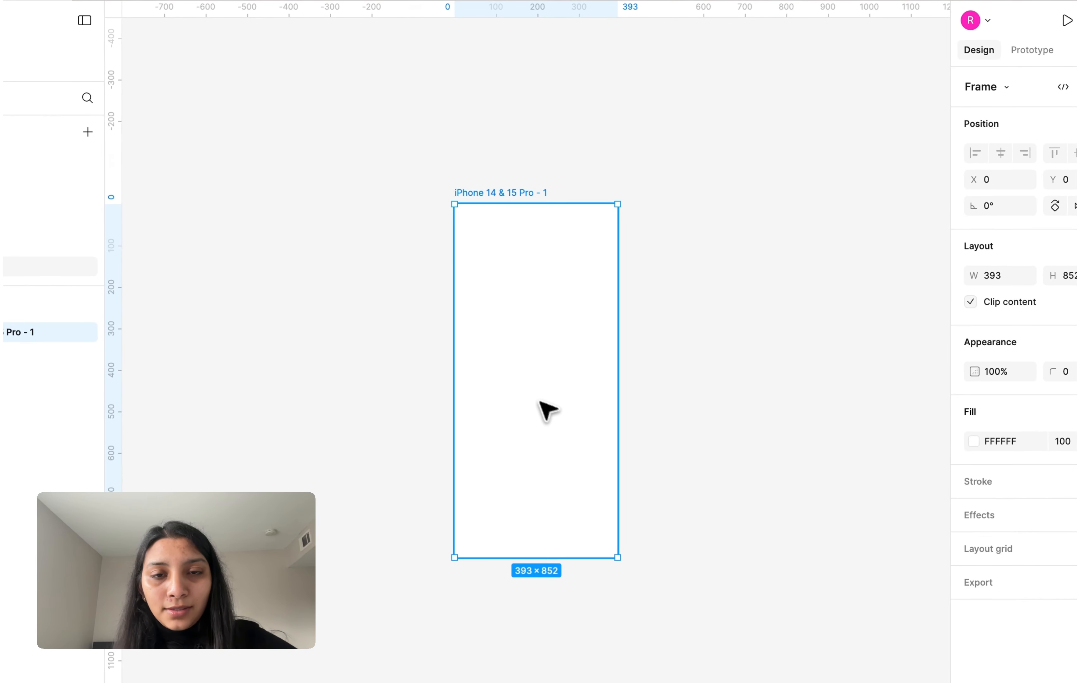
Add a second frame beside the phone frame from the Surface Pro 8 tablet preset
{"action": "key", "text": "f"}
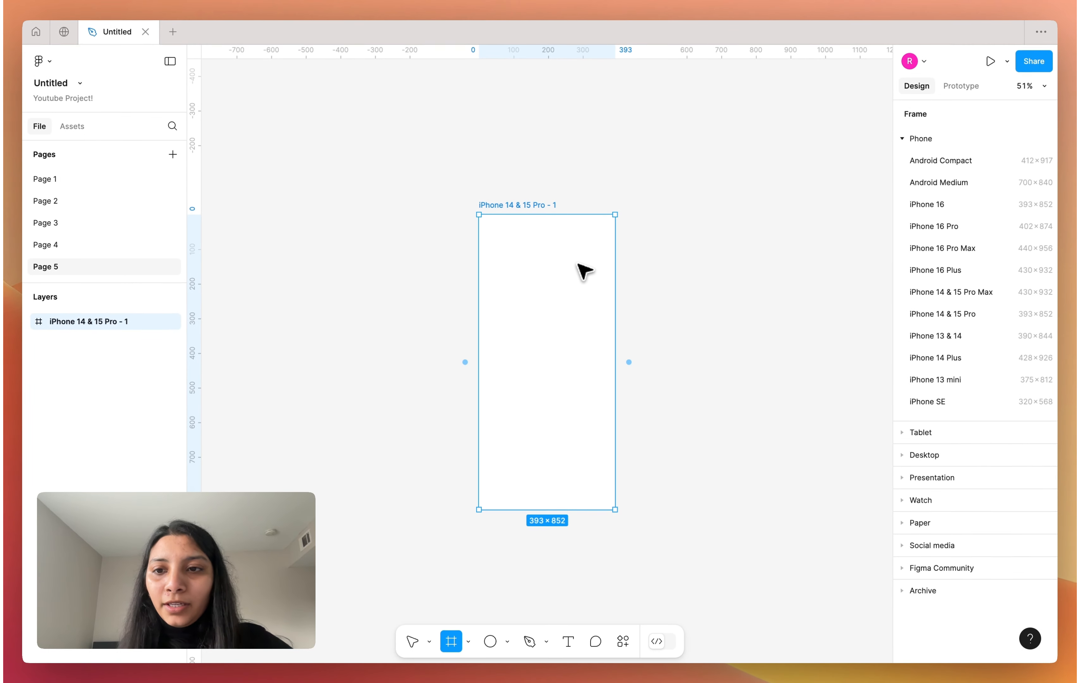
{"action": "left_click", "coordinate": [920, 432]}
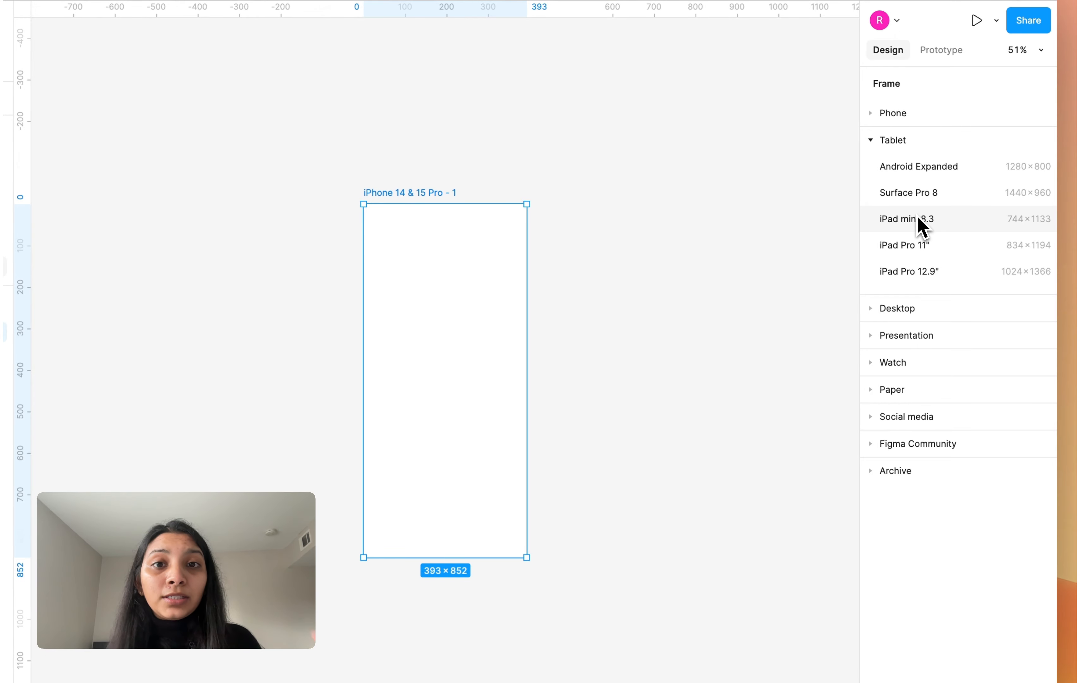
{"action": "left_click", "coordinate": [916, 193]}
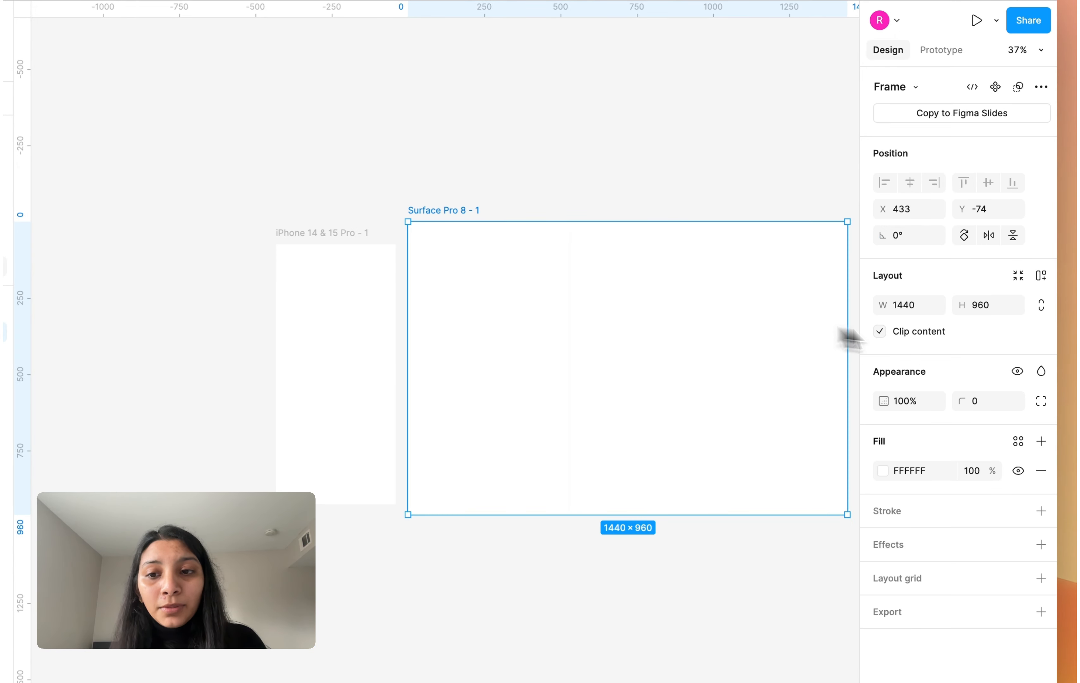
{"action": "key", "text": "f"}
{"action": "left_click", "coordinate": [942, 307]}
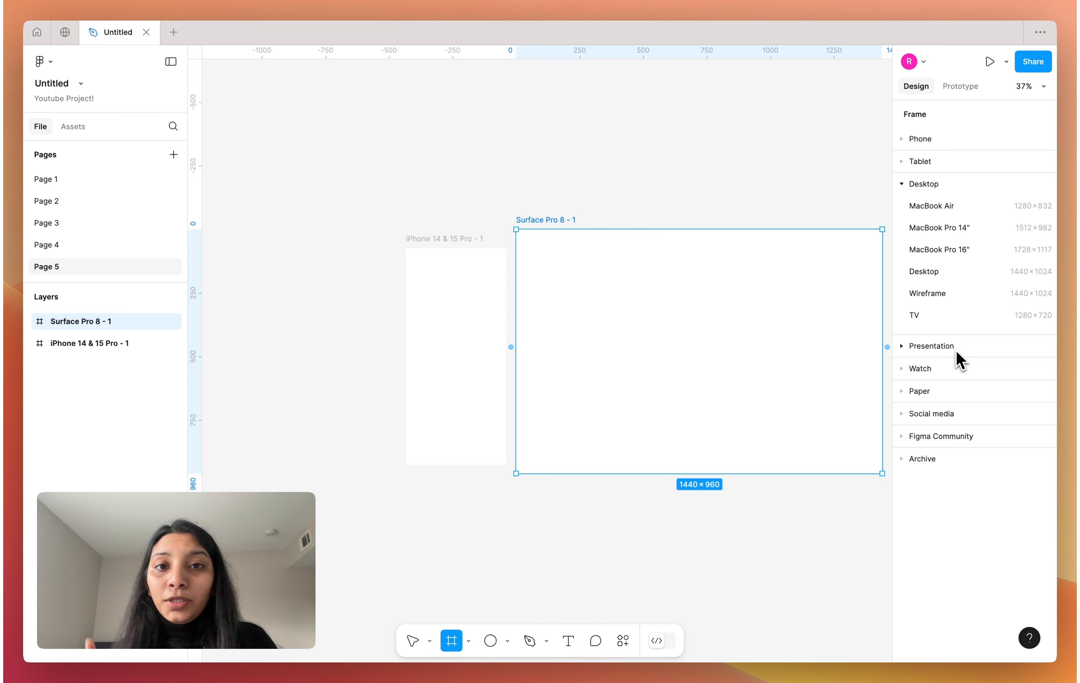
{"action": "left_click", "coordinate": [769, 346]}
{"action": "key", "text": "Delete"}
Delete the Surface Pro 8 frame, keeping only the iPhone frame on the page
{"action": "scroll", "coordinate": [760, 345], "scroll_direction": "up", "scroll_amount": 1}
{"action": "scroll", "coordinate": [734, 342], "scroll_direction": "down", "scroll_amount": 5}
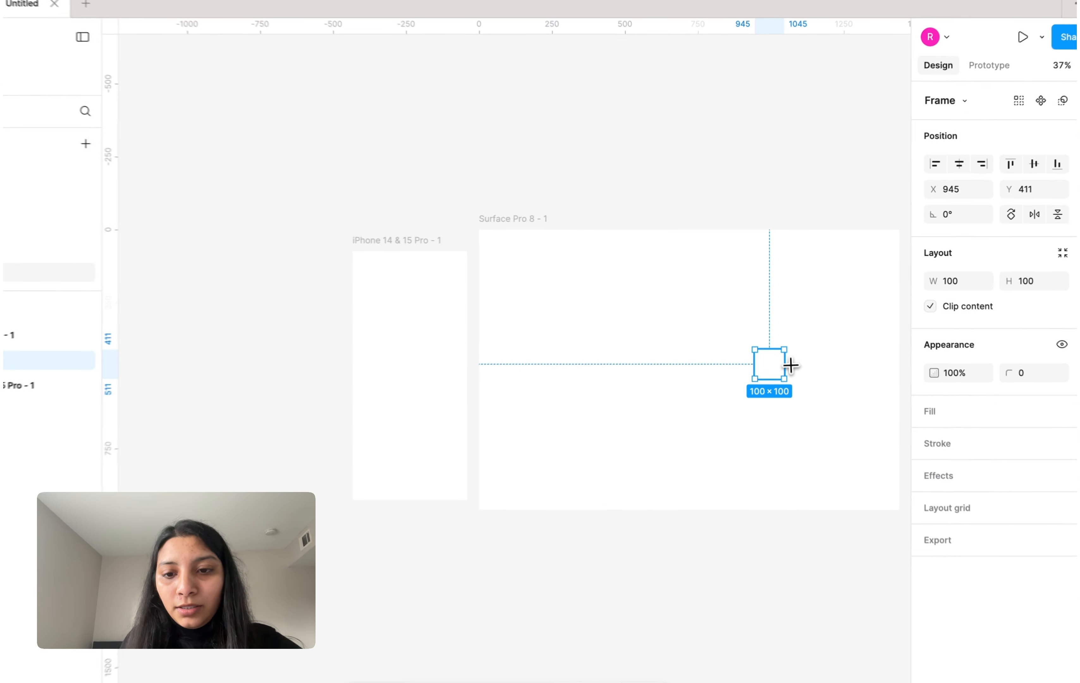
{"action": "left_click", "coordinate": [523, 256]}
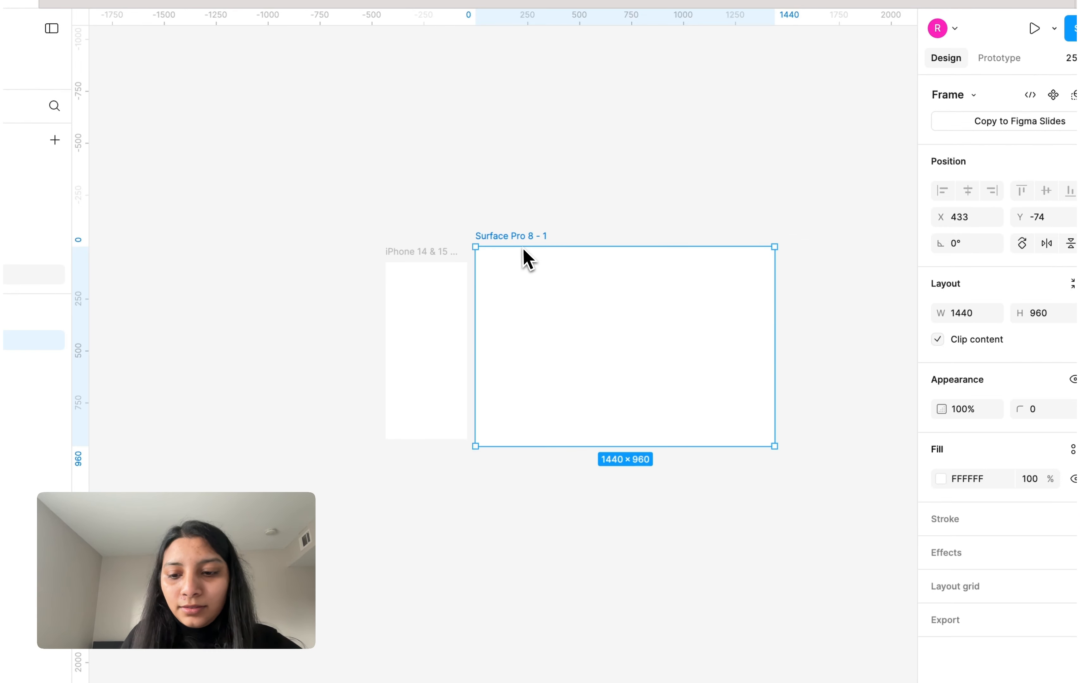
{"action": "key", "text": "Delete"}
{"action": "scroll", "coordinate": [409, 231], "scroll_direction": "up", "scroll_amount": 5}
{"action": "scroll", "coordinate": [406, 222], "scroll_direction": "down", "scroll_amount": 1}
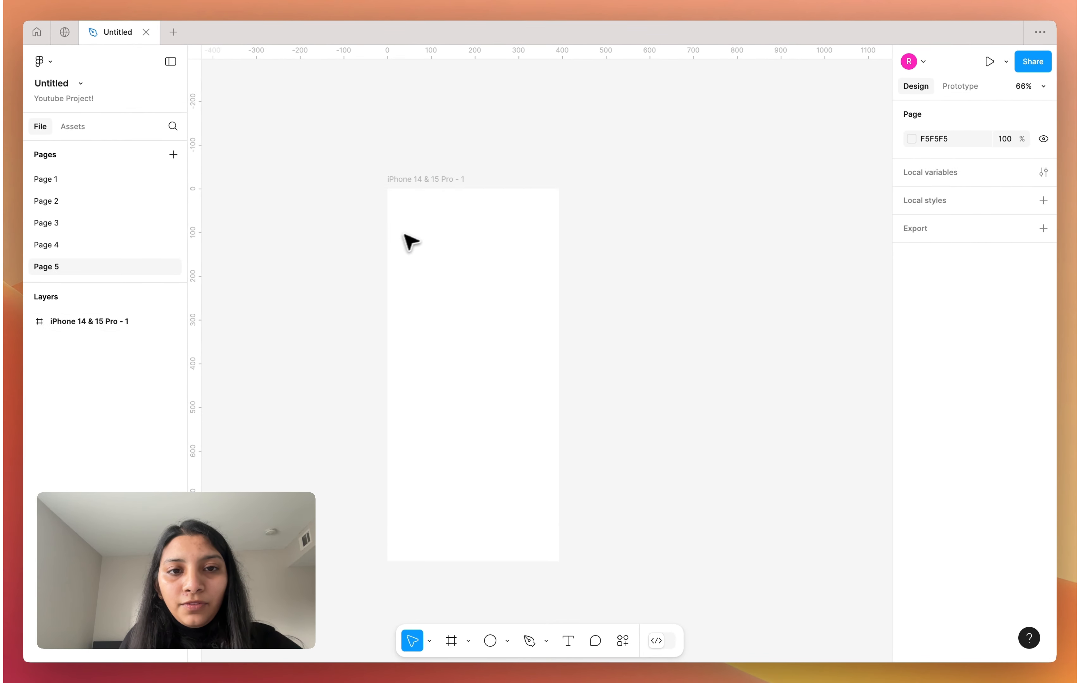
Rename the iPhone 14 & 15 Pro frame as LOGIN PAGE
{"action": "scroll", "coordinate": [409, 241], "scroll_direction": "down", "scroll_amount": 1}
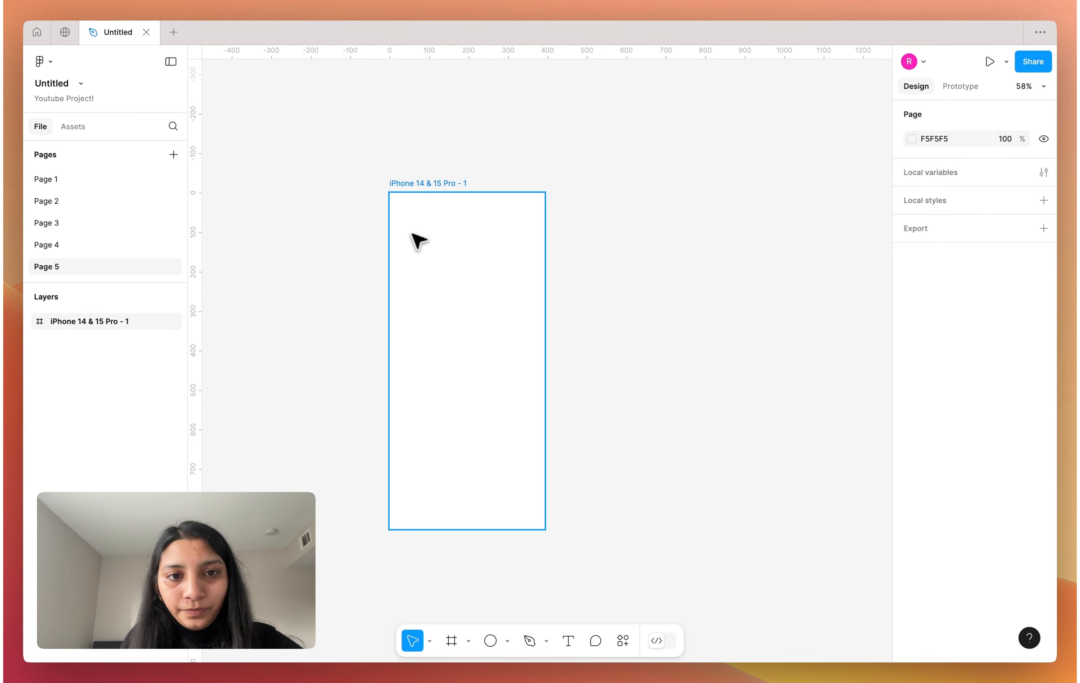
{"action": "left_click", "coordinate": [415, 239]}
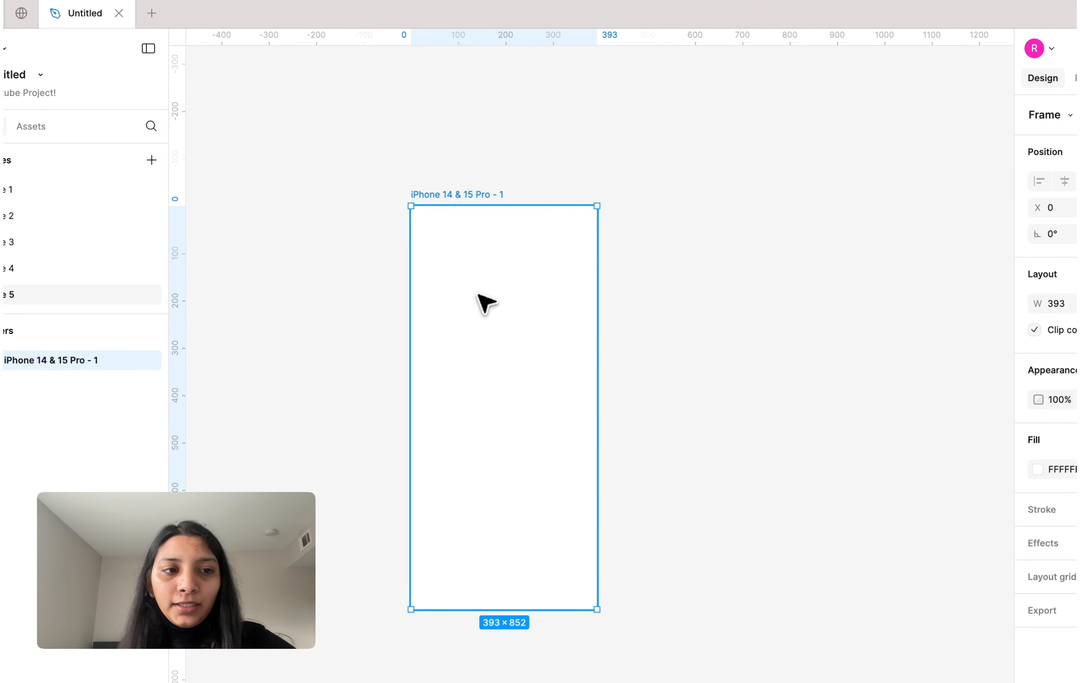
{"action": "double_click", "coordinate": [466, 194]}
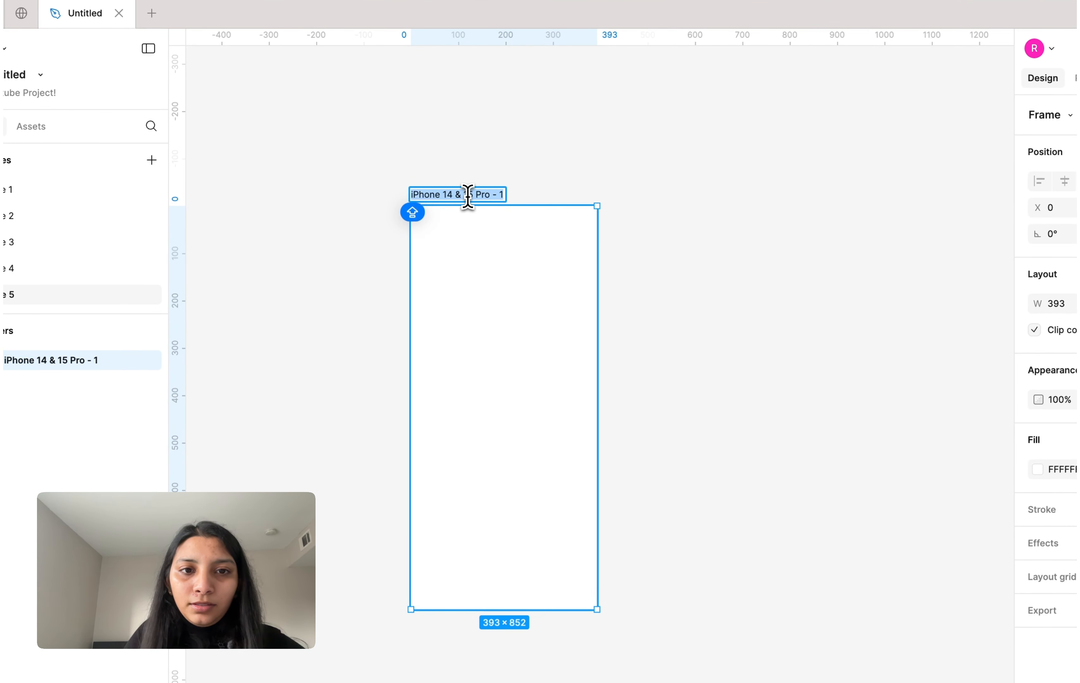
{"action": "key", "text": "BackSpace"}
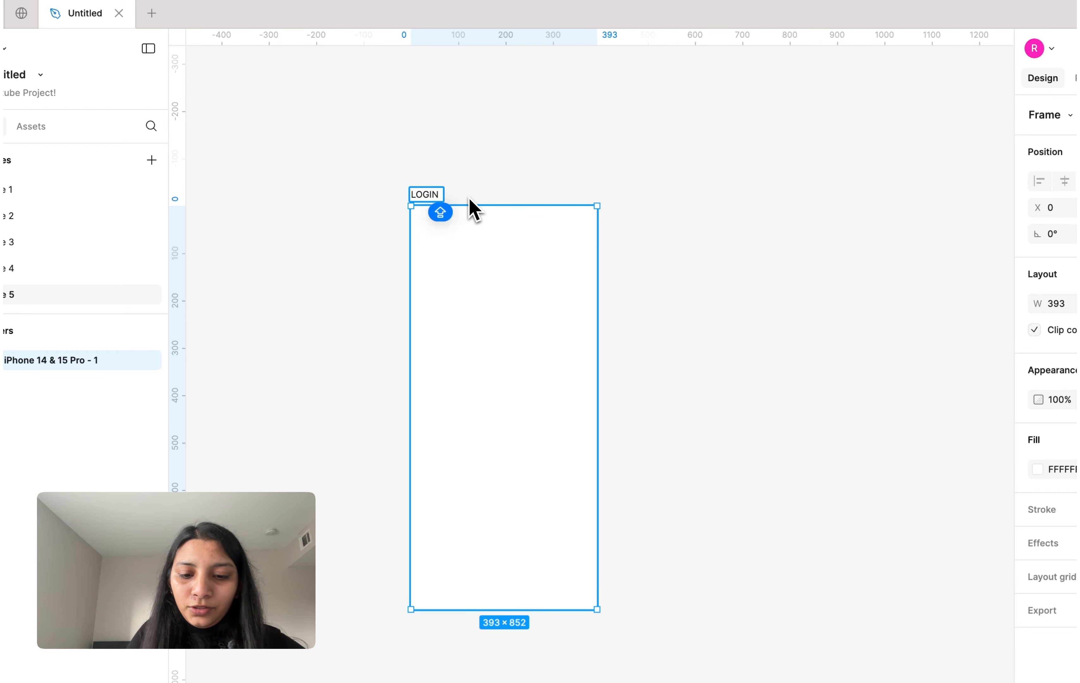
{"action": "type", "text": "LOGIN PAGE"}
{"action": "left_click", "coordinate": [675, 290]}
Draw a frame about 268 × 51 inside the upper part of the LOGIN PAGE frame
{"action": "left_click", "coordinate": [449, 197]}
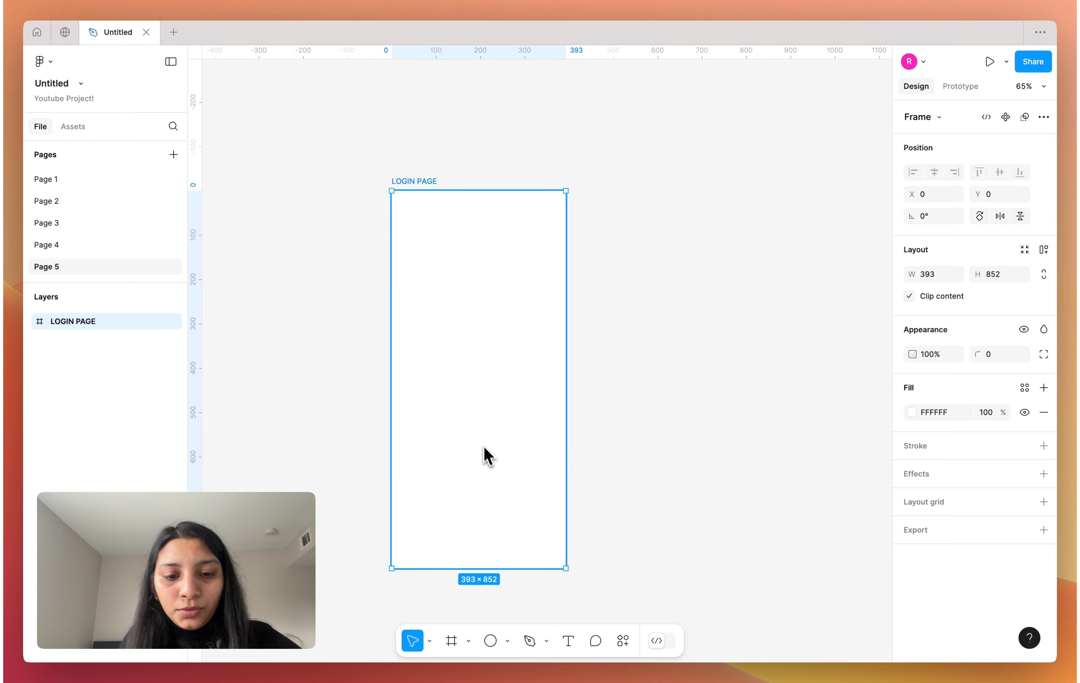
{"action": "left_click", "coordinate": [468, 641]}
{"action": "left_click", "coordinate": [489, 574]}
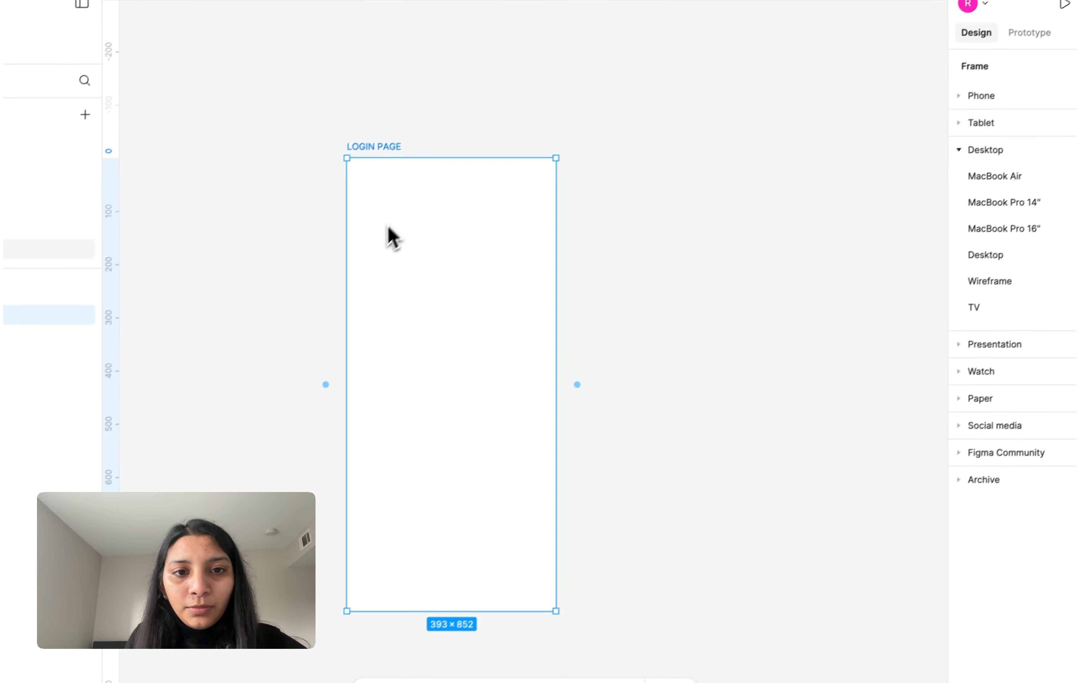
{"action": "left_click_drag", "start_coordinate": [379, 249], "coordinate": [464, 290]}
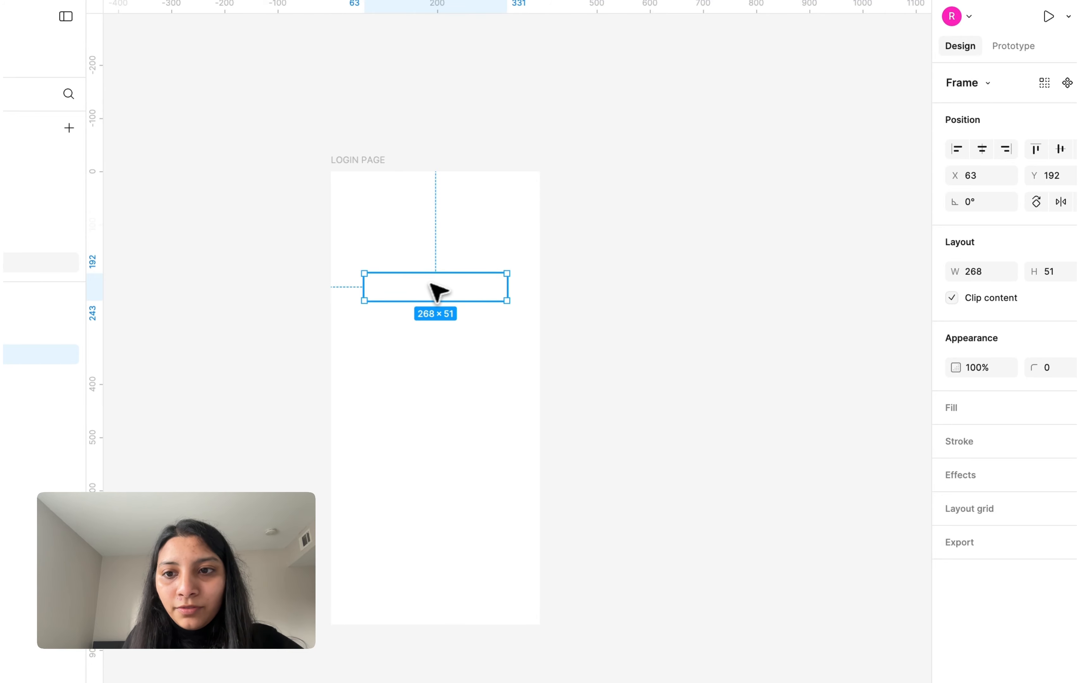
Fill the new inner frame with red BF3B3B and move it up slightly to Y 189, centred horizontally on the page
{"action": "left_click", "coordinate": [1048, 387]}
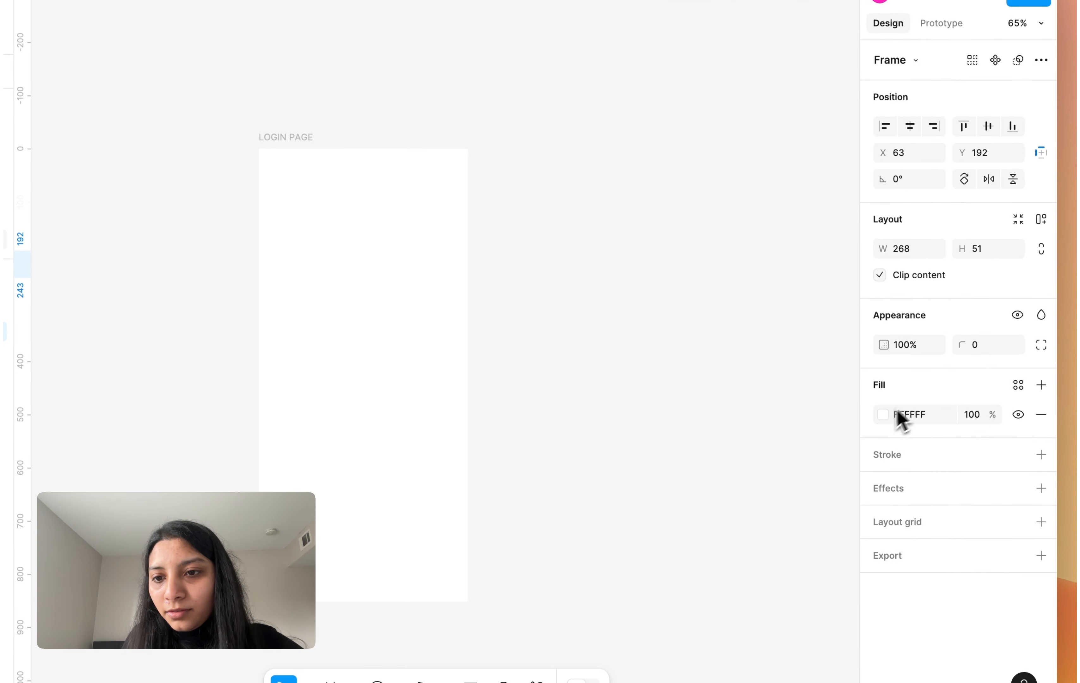
{"action": "left_click", "coordinate": [883, 414]}
{"action": "left_click_drag", "start_coordinate": [833, 325], "coordinate": [805, 344]}
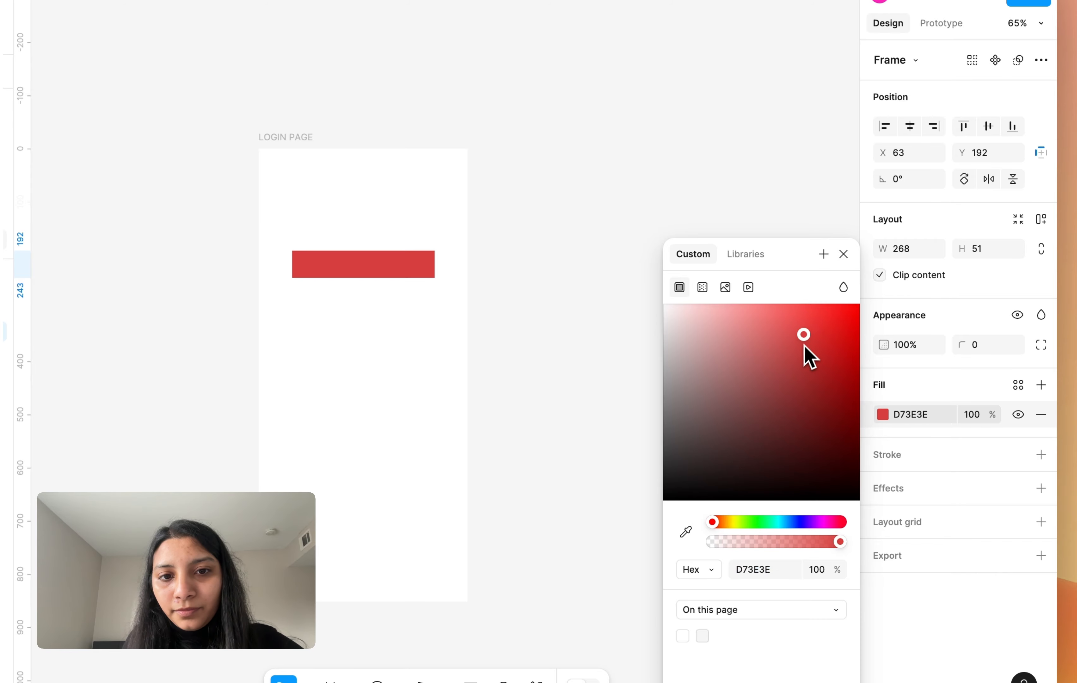
{"action": "left_click_drag", "start_coordinate": [393, 257], "coordinate": [392, 256]}
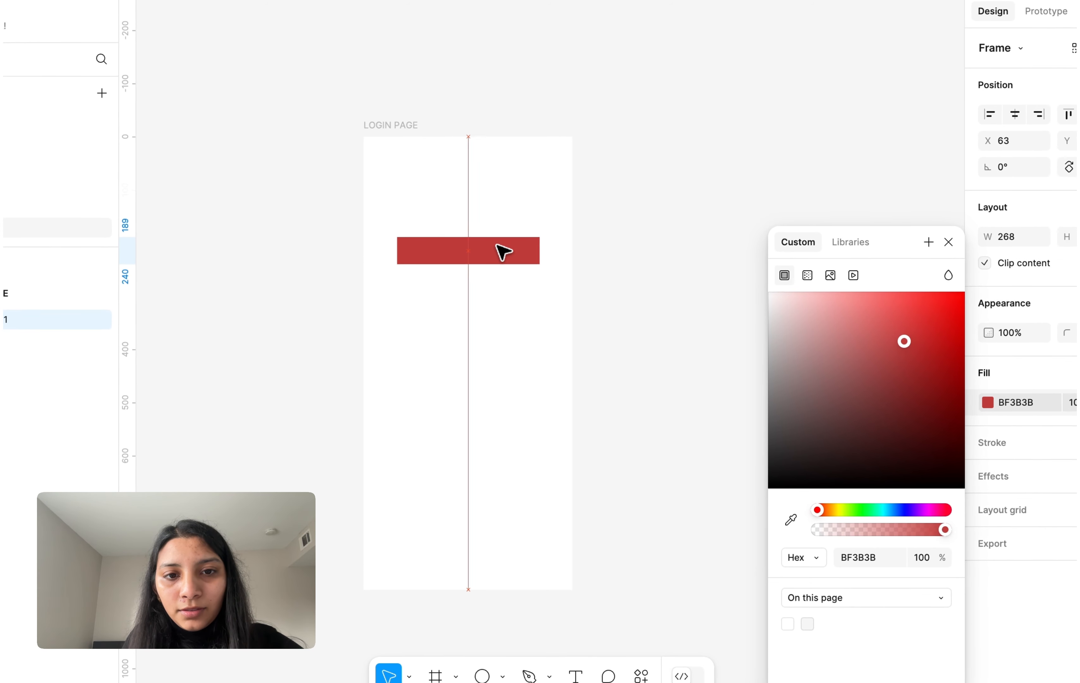
{"action": "key", "text": "Escape"}
Paste a copy of the red bar into LOGIN PAGE and place it directly beneath the original, aligned with it
{"action": "right_click", "coordinate": [469, 289]}
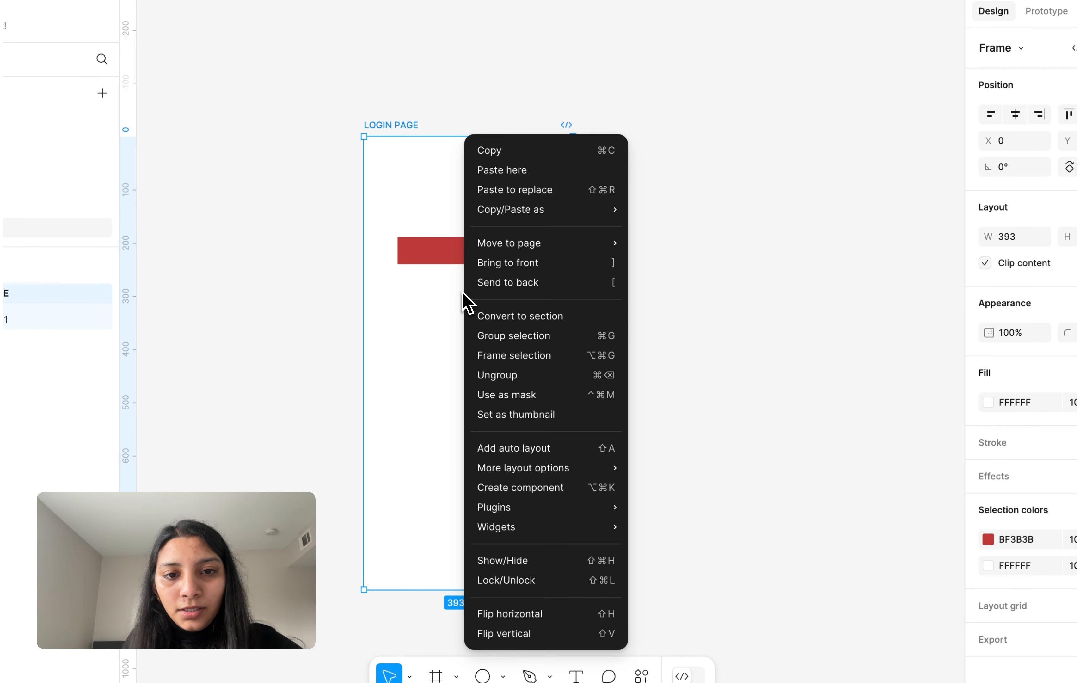
{"action": "left_click", "coordinate": [497, 171]}
{"action": "left_click_drag", "start_coordinate": [524, 307], "coordinate": [454, 298]}
{"action": "left_click", "coordinate": [460, 388]}
{"action": "scroll", "coordinate": [459, 388], "scroll_direction": "down", "scroll_amount": 3}
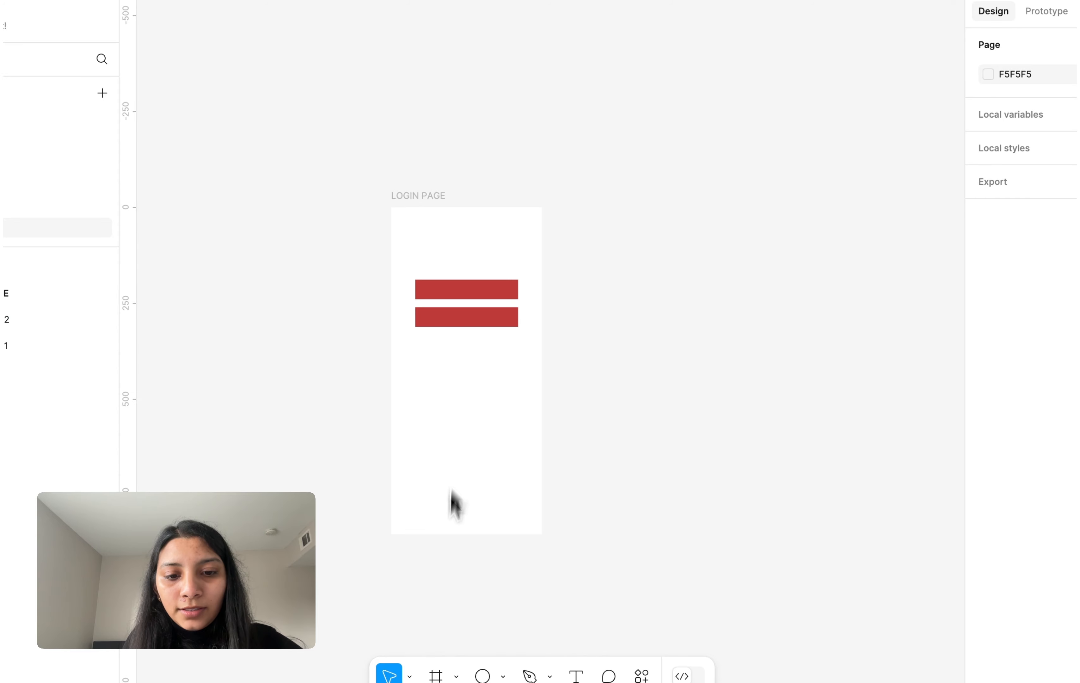
Draw a third frame about 215 × 49 below the two red bars in LOGIN PAGE
{"action": "scroll", "coordinate": [450, 604], "scroll_direction": "down", "scroll_amount": 2}
{"action": "scroll", "coordinate": [451, 604], "scroll_direction": "down", "scroll_amount": 2}
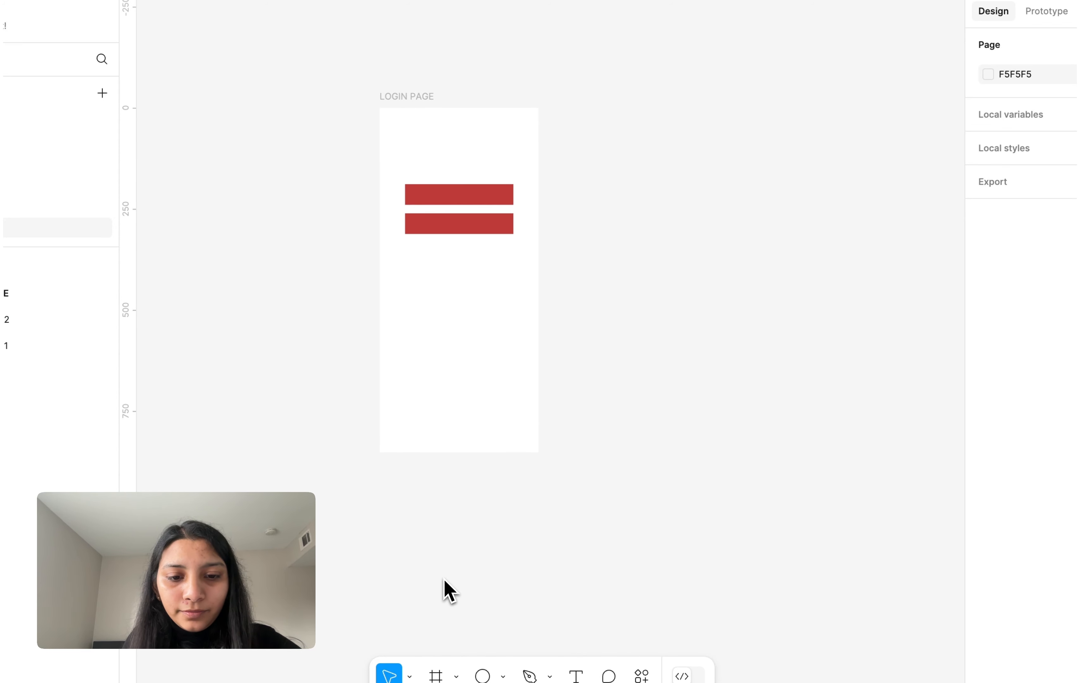
{"action": "left_click", "coordinate": [456, 677]}
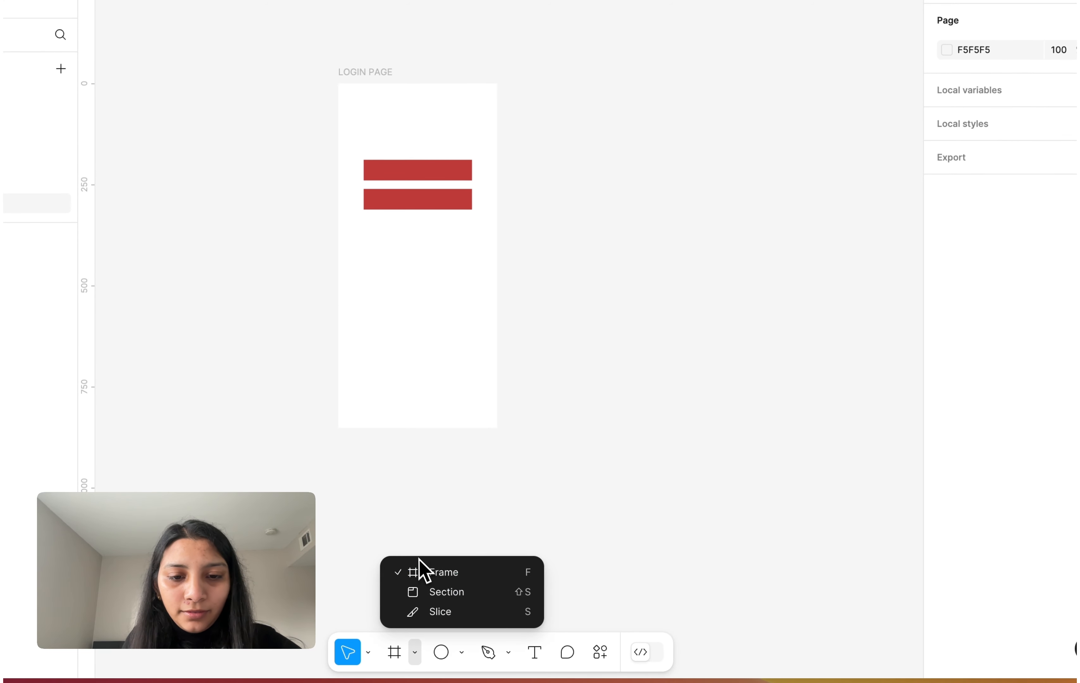
{"action": "left_click", "coordinate": [422, 571]}
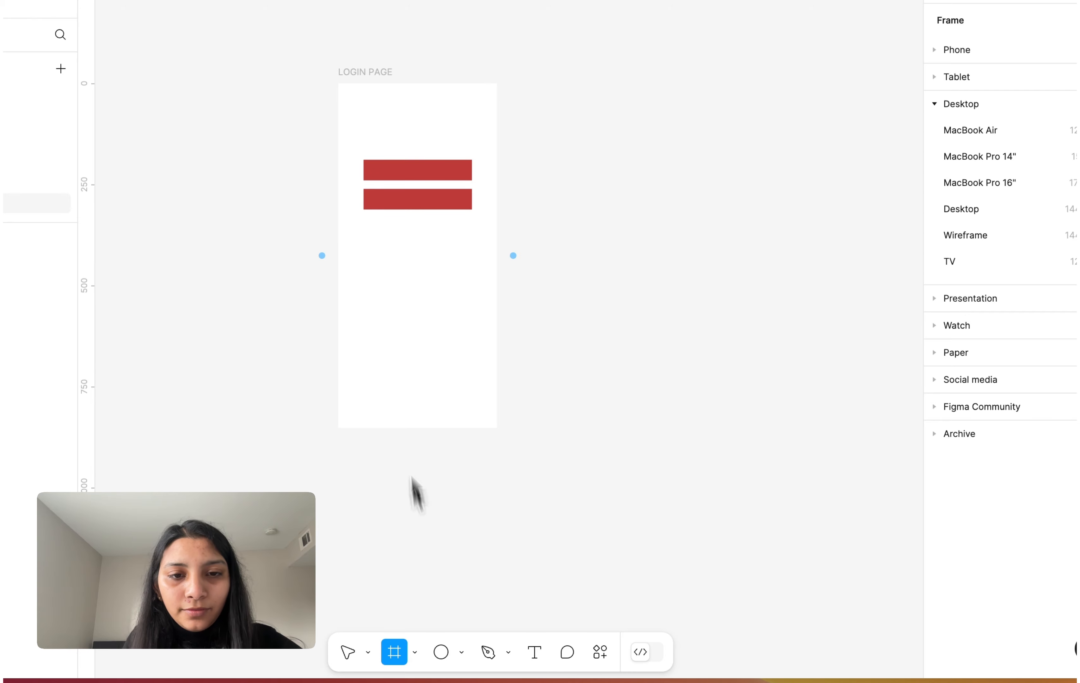
{"action": "left_click_drag", "start_coordinate": [373, 235], "coordinate": [434, 257]}
{"action": "scroll", "coordinate": [393, 244], "scroll_direction": "up", "scroll_amount": 3}
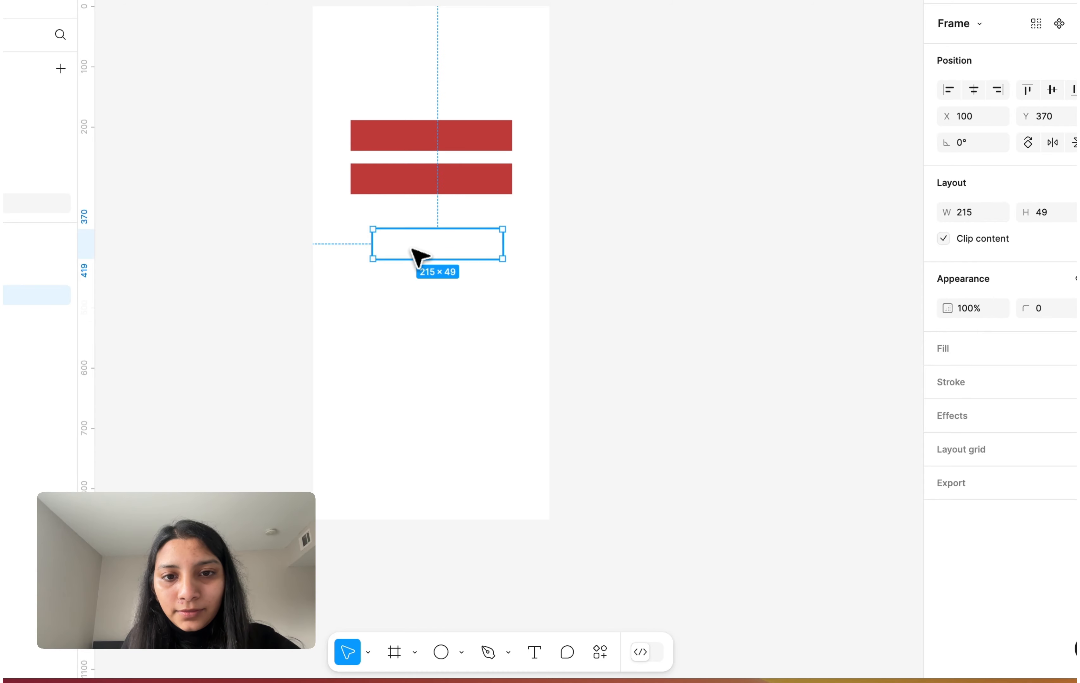
Fill the third frame with near-black 231E1E and centre it horizontally under the red bars at X 89
{"action": "left_click", "coordinate": [1042, 348]}
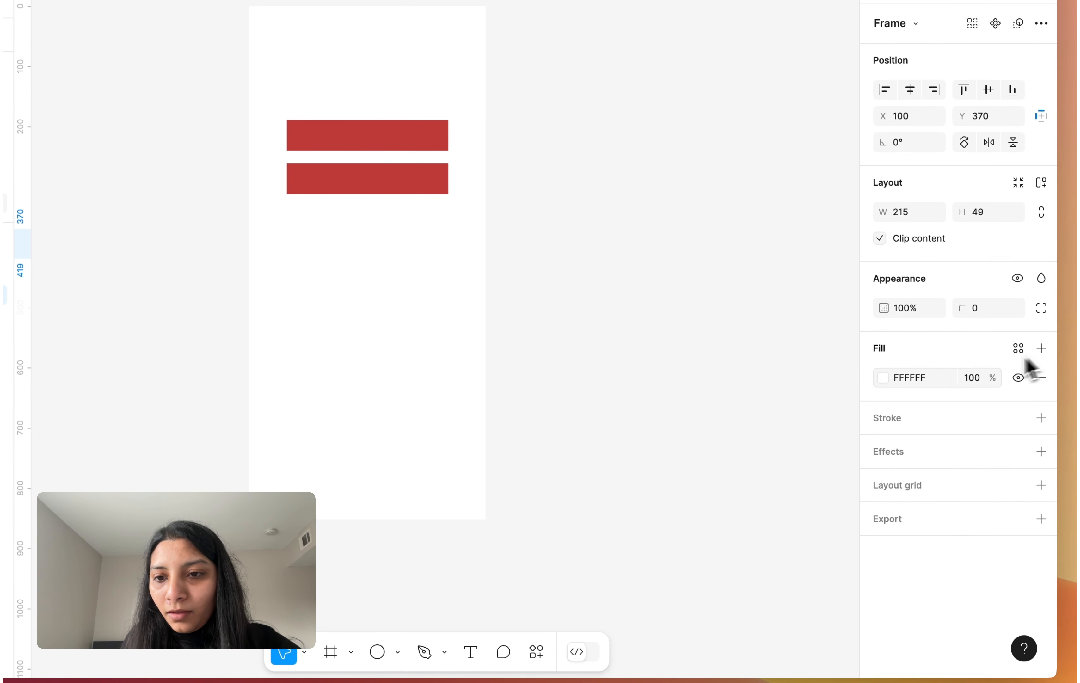
{"action": "left_click", "coordinate": [884, 378]}
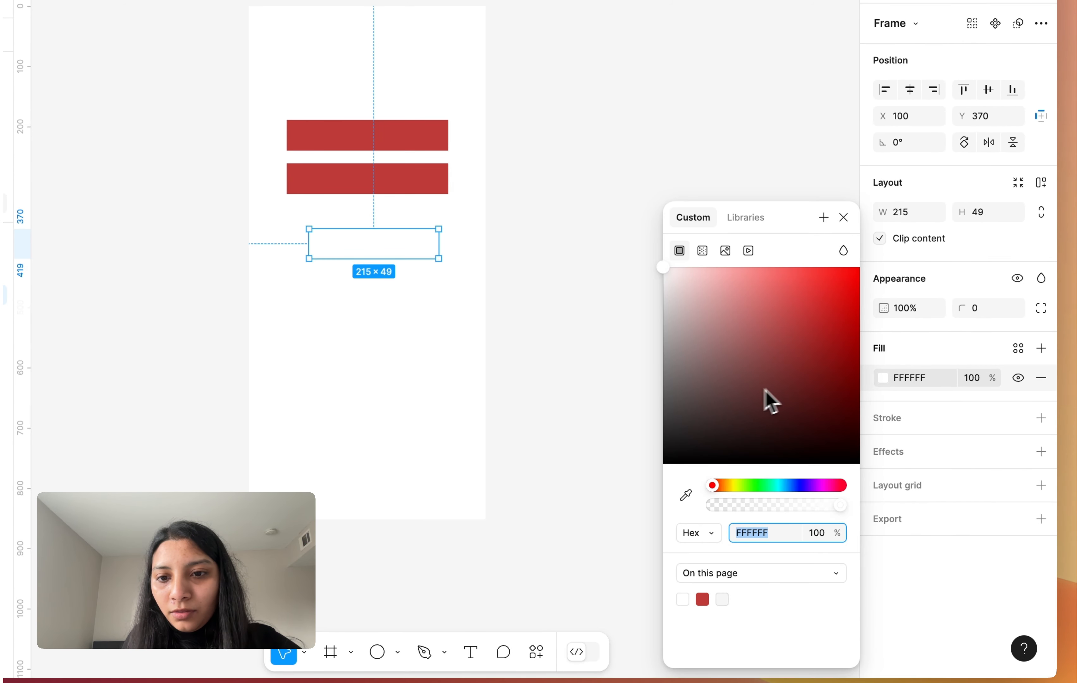
{"action": "left_click", "coordinate": [690, 437]}
{"action": "left_click", "coordinate": [502, 312]}
{"action": "left_click_drag", "start_coordinate": [345, 248], "coordinate": [337, 248]}
{"action": "left_click_drag", "start_coordinate": [444, 295], "coordinate": [447, 299]}
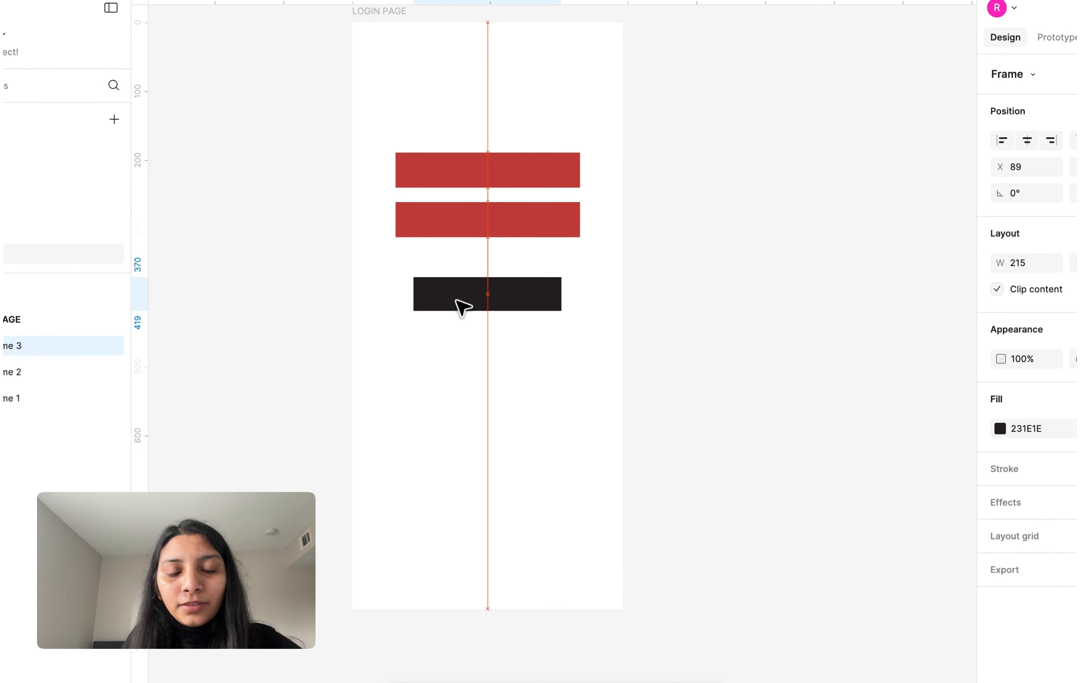
{"action": "left_click", "coordinate": [500, 381]}
{"action": "scroll", "coordinate": [506, 407], "scroll_direction": "up", "scroll_amount": 3}
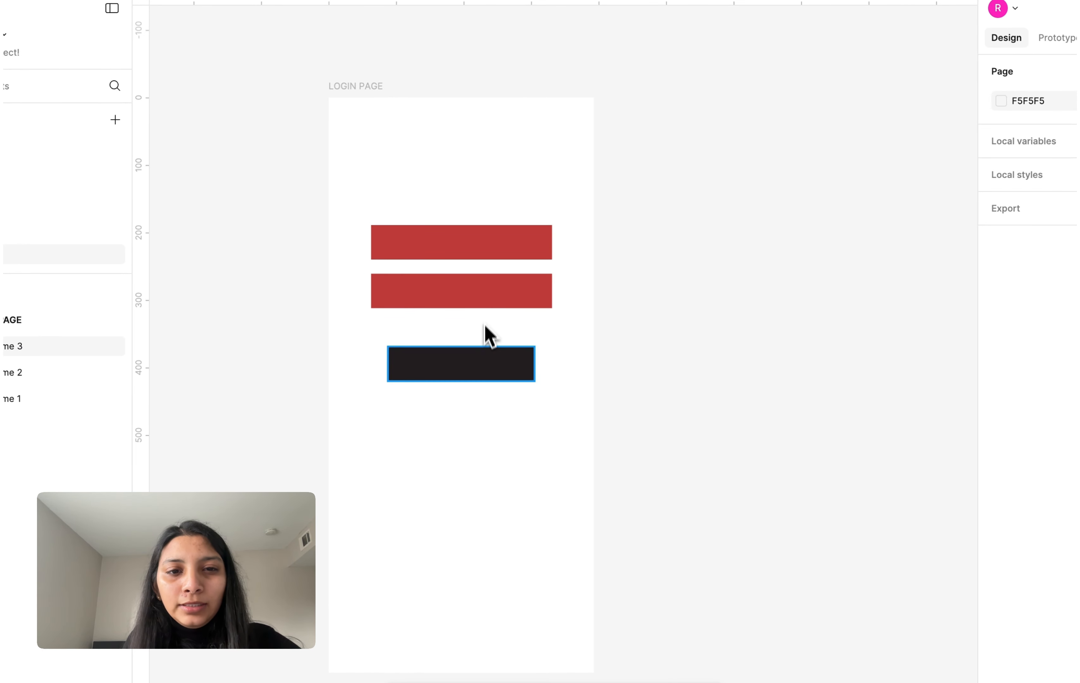
{"action": "left_click", "coordinate": [439, 257]}
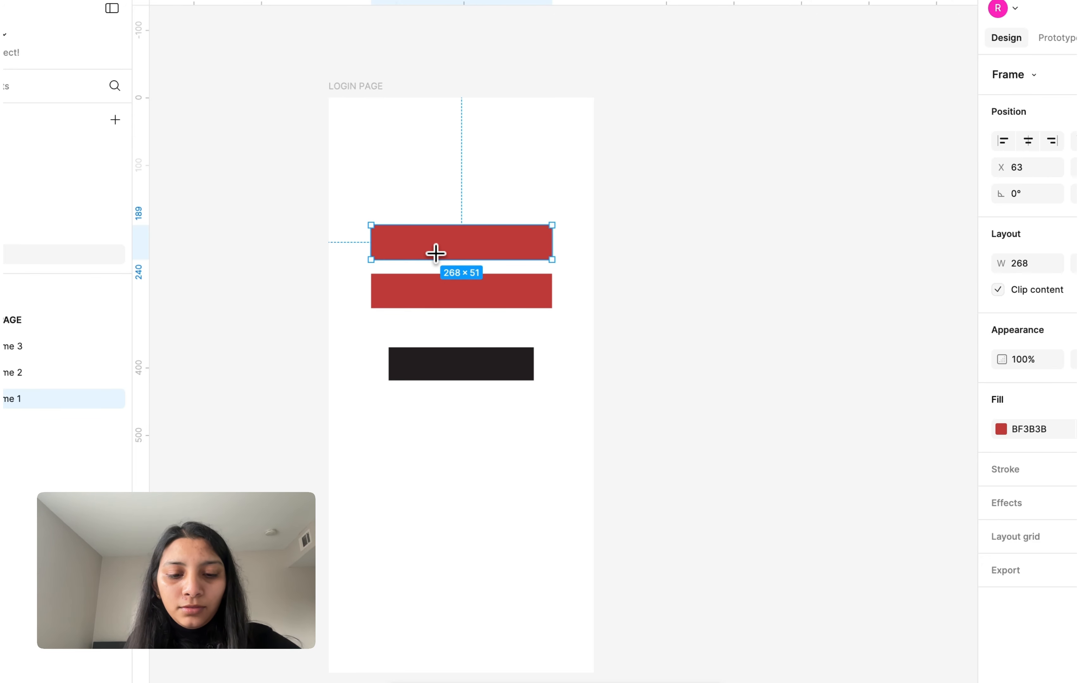
{"action": "left_click", "coordinate": [433, 253]}
{"action": "key", "text": "Escape"}
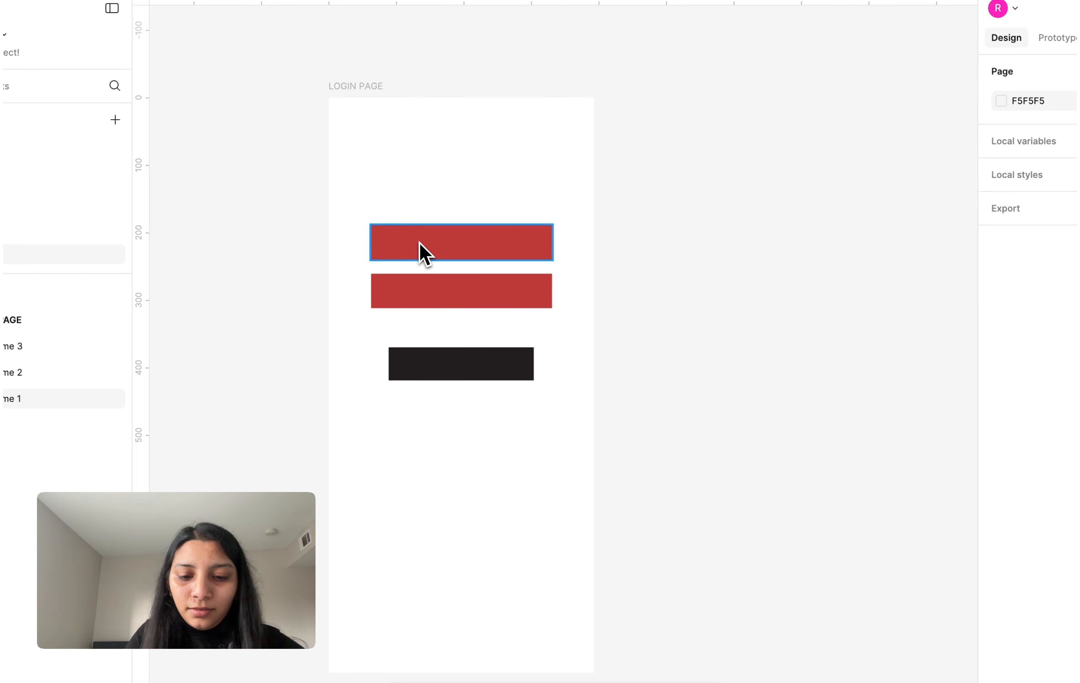
{"action": "key", "text": "t"}
{"action": "scroll", "coordinate": [418, 240], "scroll_direction": "up", "scroll_amount": 3}
{"action": "left_click", "coordinate": [417, 240]}
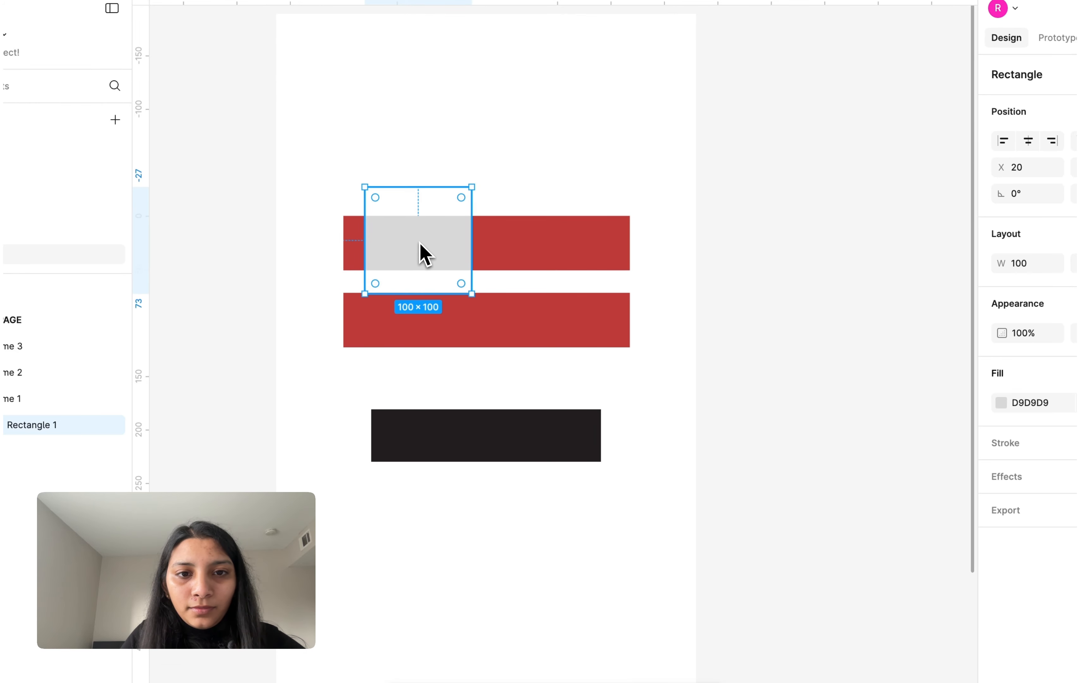
{"action": "key", "text": "super+z"}
Add the white text USER NAME to the upper red bar and place it near the bar's left end, vertically centred
{"action": "left_click", "coordinate": [386, 244]}
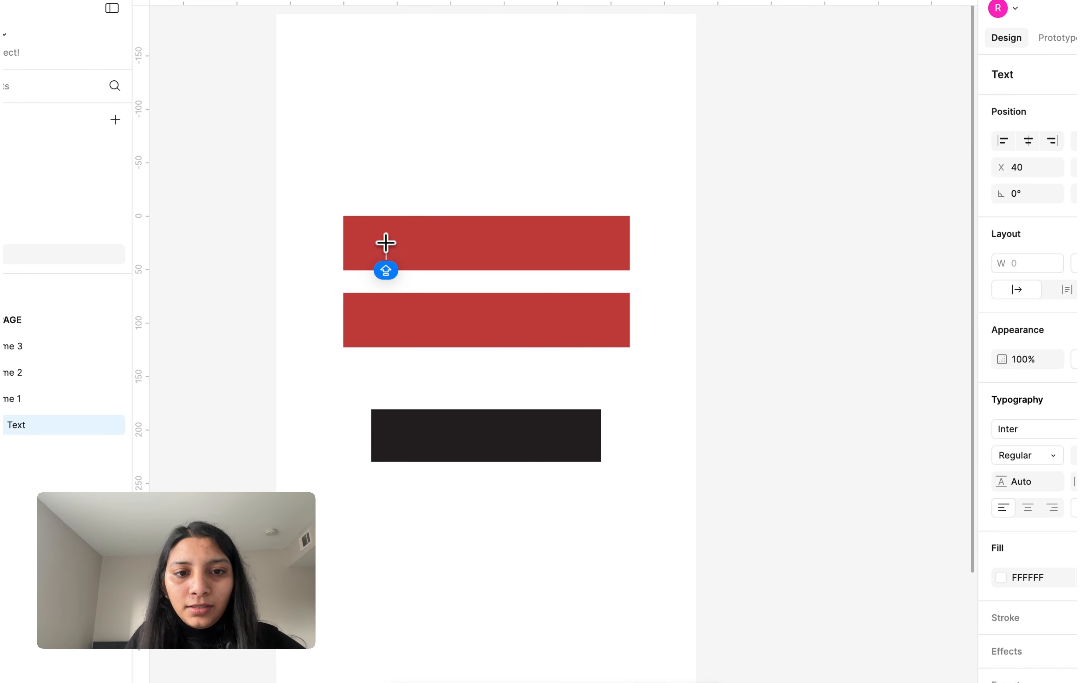
{"action": "key", "text": "Escape"}
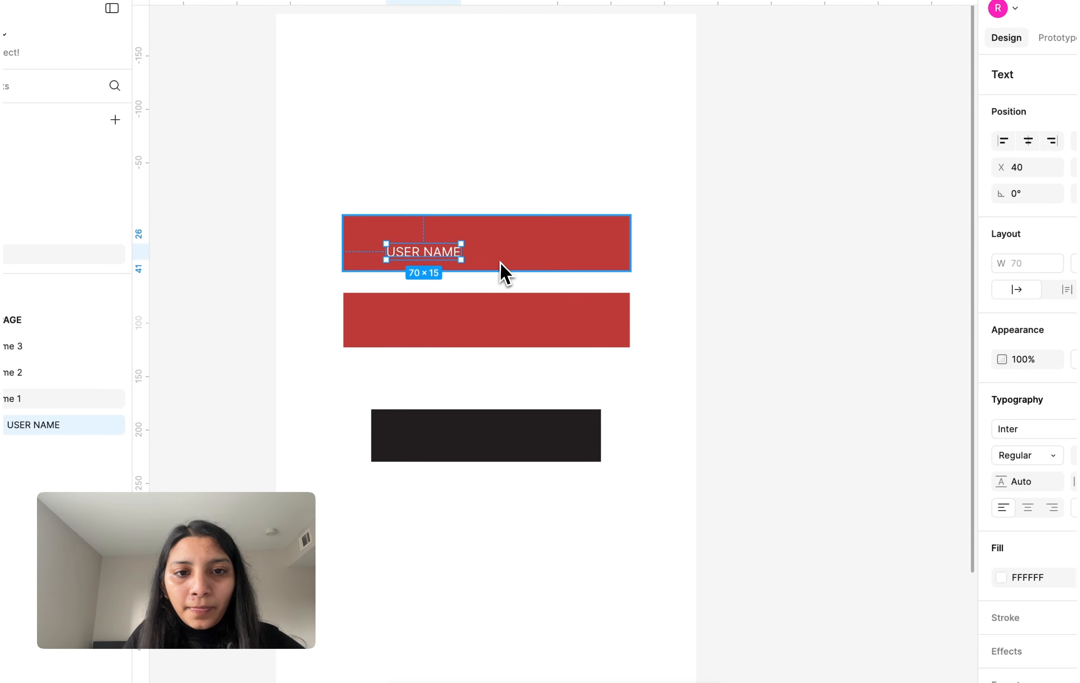
{"action": "left_click_drag", "start_coordinate": [433, 256], "coordinate": [417, 247]}
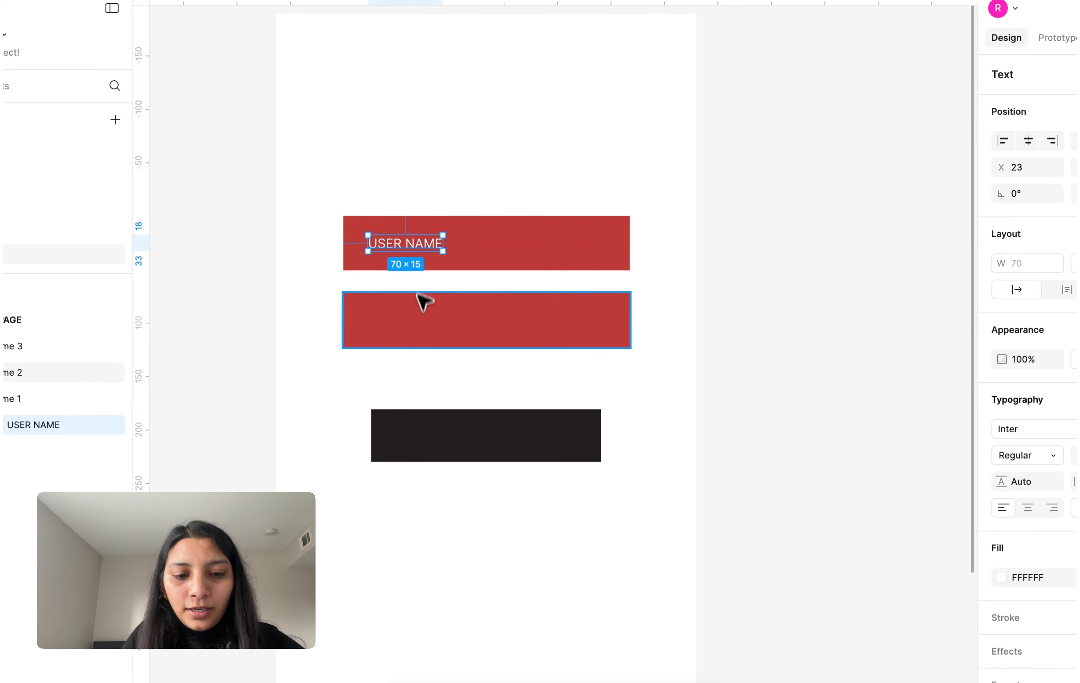
Add the white text PASSOWORD to the second red bar and align it with USER NAME above
{"action": "left_click", "coordinate": [417, 315]}
{"action": "left_click", "coordinate": [377, 320]}
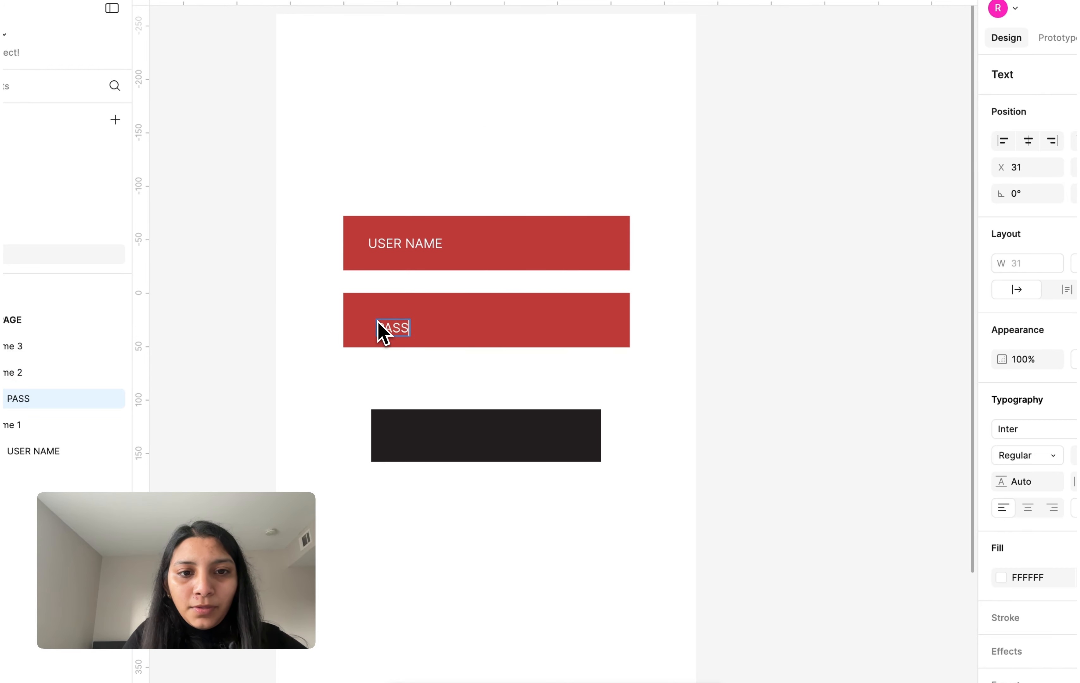
{"action": "type", "text": "PASSOWRD"}
{"action": "key", "text": "BackSpace"}
{"action": "key", "text": "BackSpace"}
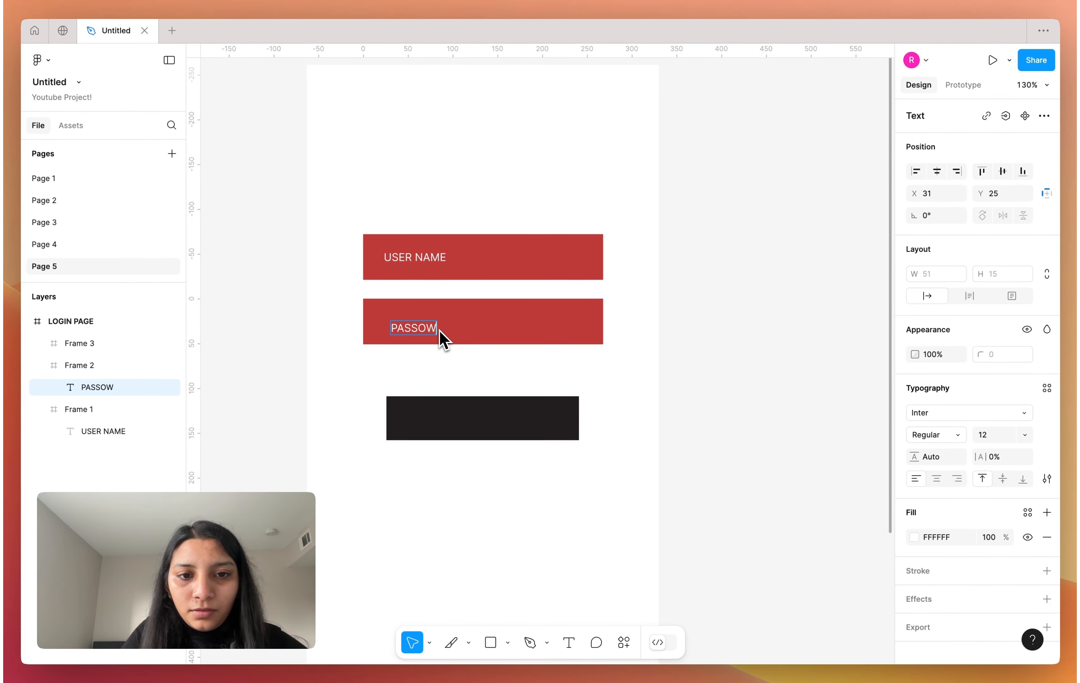
{"action": "type", "text": "OR"}
{"action": "type", "text": "D"}
{"action": "key", "text": "Escape"}
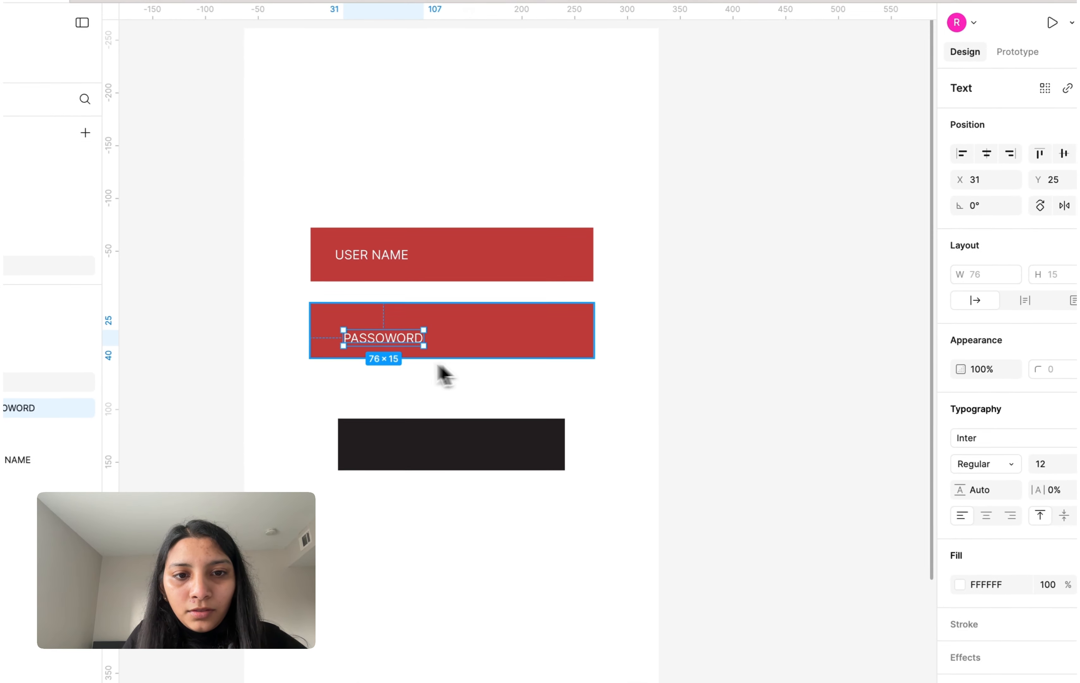
{"action": "left_click_drag", "start_coordinate": [437, 329], "coordinate": [430, 322]}
Add the white text LOGIN to the black button frame and centre it vertically at Y 17
{"action": "left_click", "coordinate": [427, 460]}
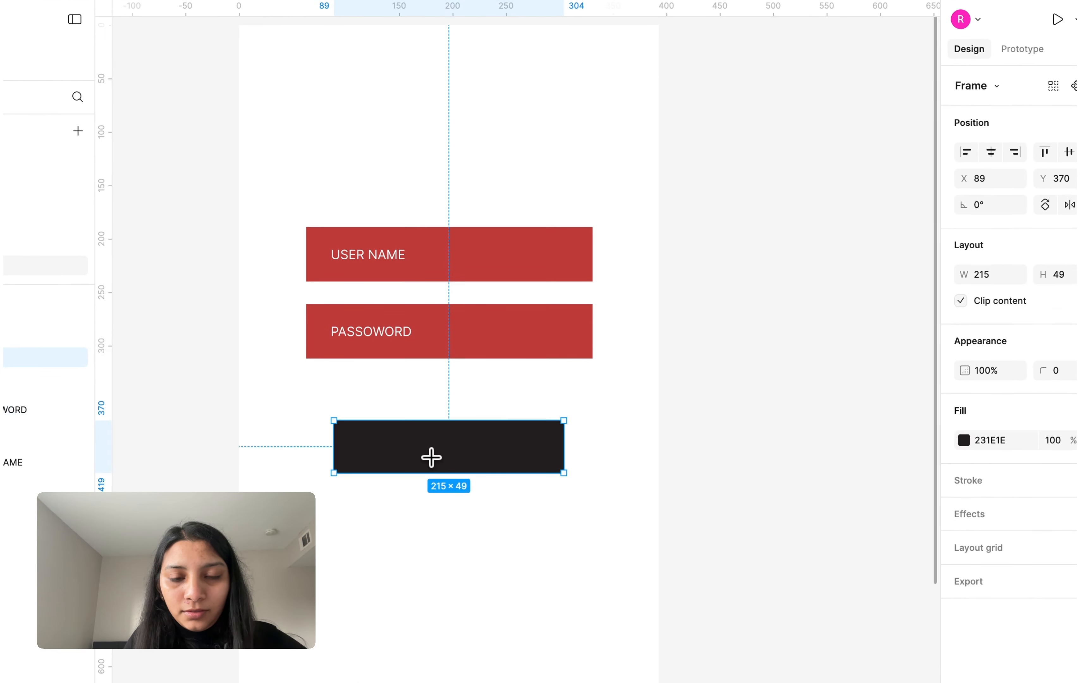
{"action": "left_click", "coordinate": [424, 446]}
{"action": "key", "text": "Escape"}
{"action": "scroll", "coordinate": [431, 458], "scroll_direction": "up", "scroll_amount": 3}
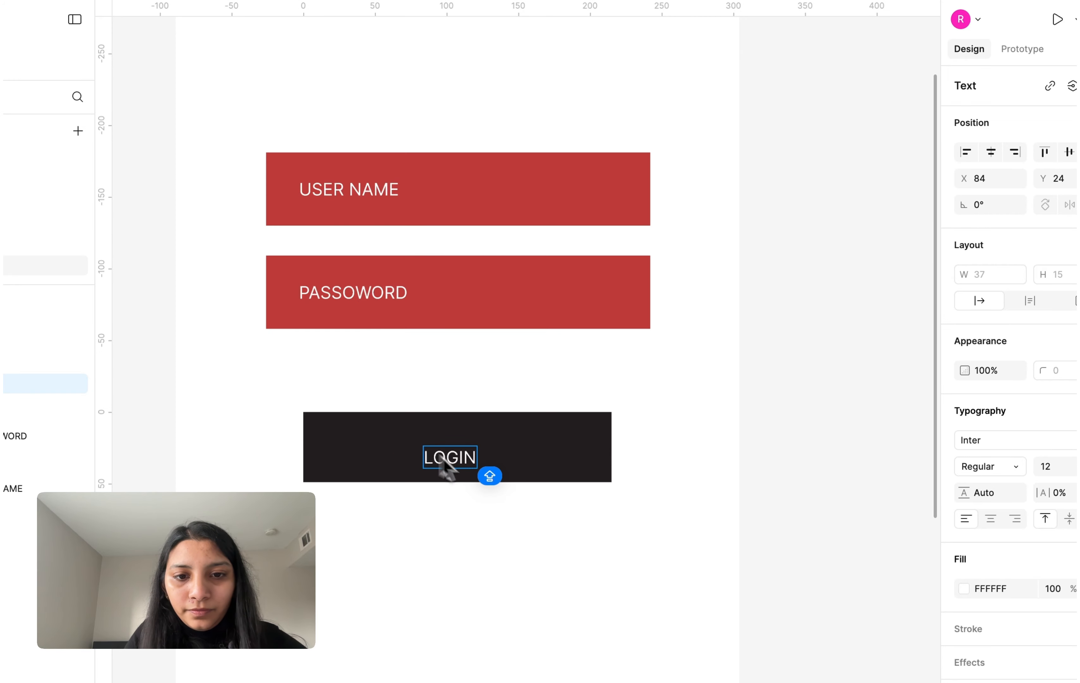
{"action": "left_click_drag", "start_coordinate": [461, 461], "coordinate": [460, 451]}
{"action": "scroll", "coordinate": [460, 451], "scroll_direction": "down", "scroll_amount": 3}
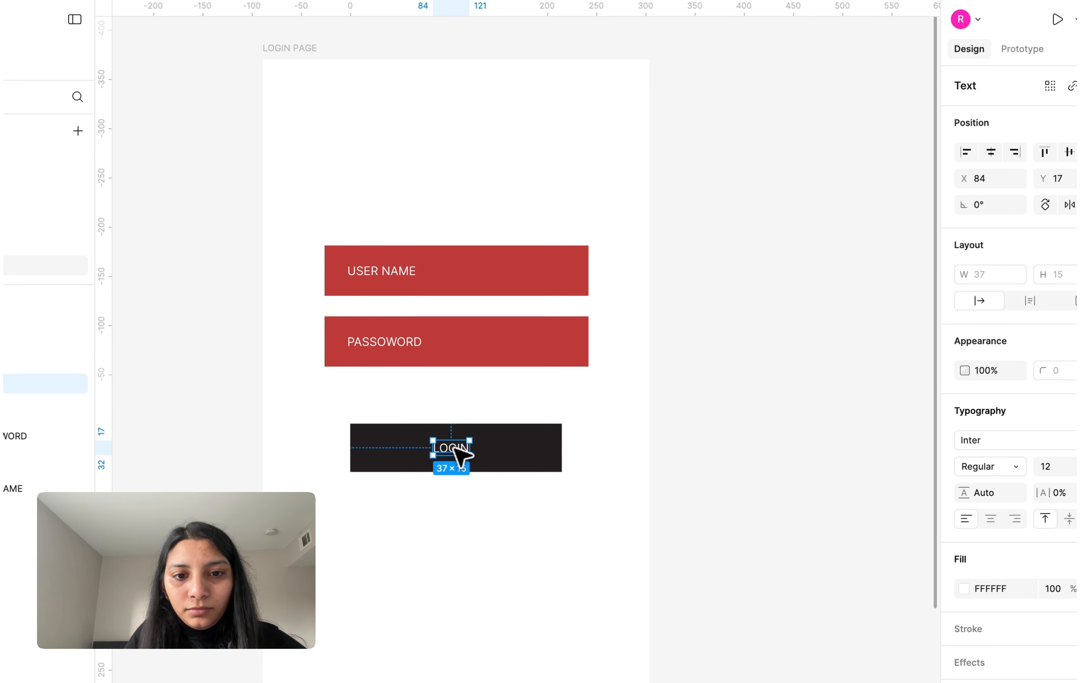
Add the black heading text LOGIN PAGE above the red bars, at about X 149, Y 98
{"action": "left_click", "coordinate": [394, 226]}
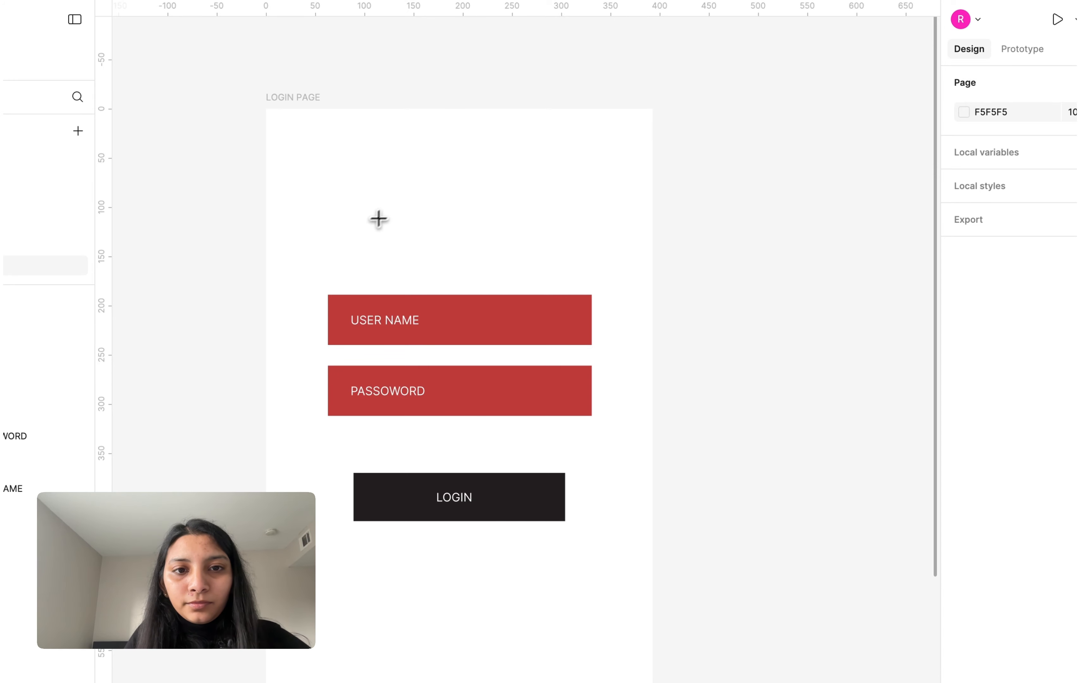
{"action": "left_click", "coordinate": [412, 205]}
{"action": "type", "text": "LOGIN"}
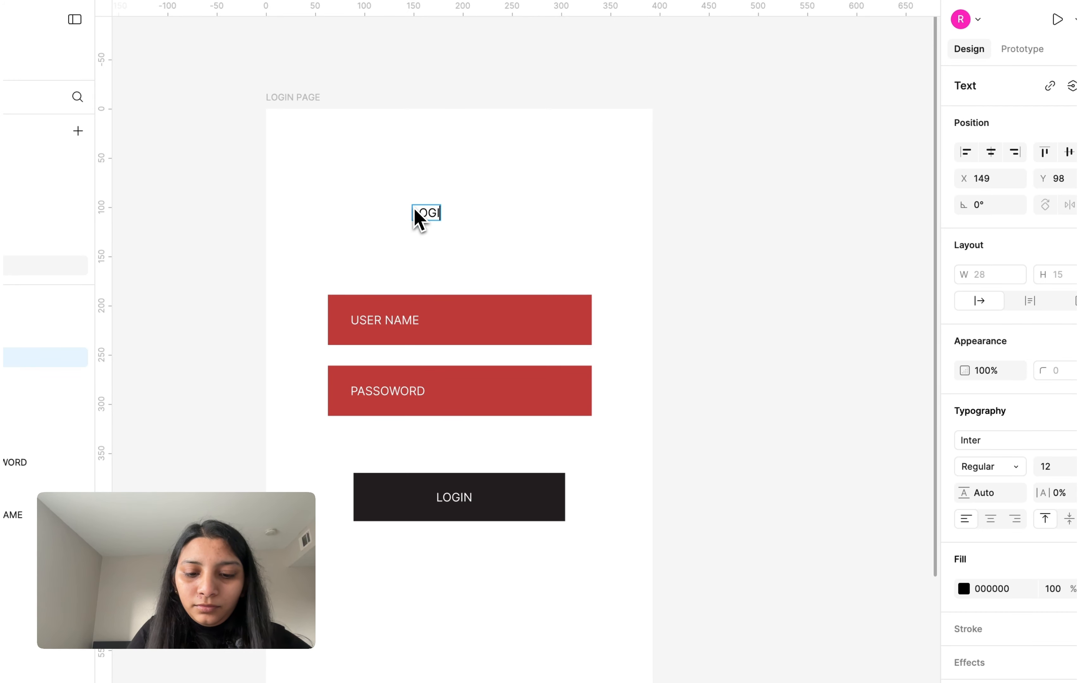
{"action": "scroll", "coordinate": [415, 209], "scroll_direction": "up", "scroll_amount": 3}
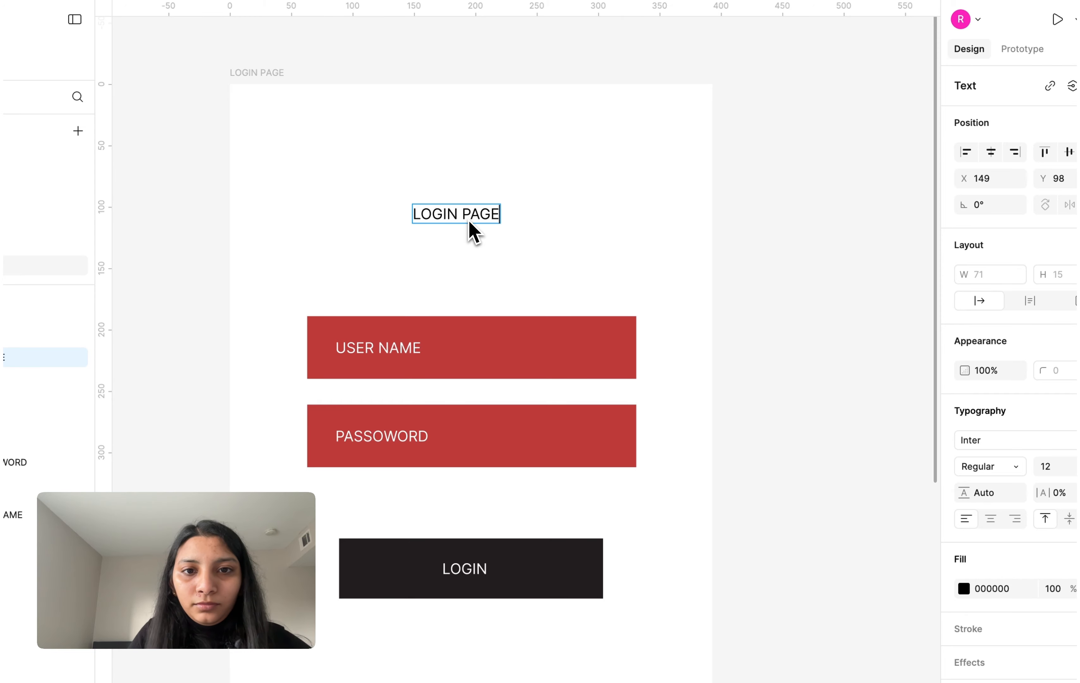
Make the LOGIN PAGE heading bold and move it to X 161, Y 98, horizontally centred in the frame
{"action": "key", "text": "Escape"}
{"action": "scroll", "coordinate": [454, 228], "scroll_direction": "down", "scroll_amount": 3}
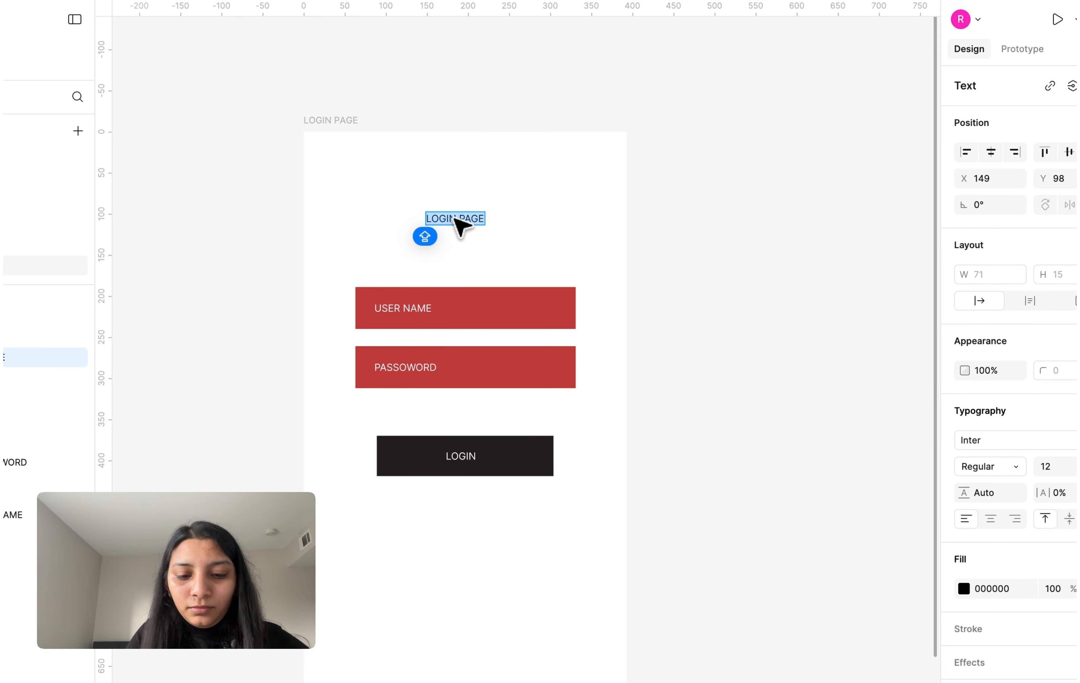
{"action": "key", "text": "super+b"}
{"action": "left_click_drag", "start_coordinate": [483, 226], "coordinate": [490, 222]}
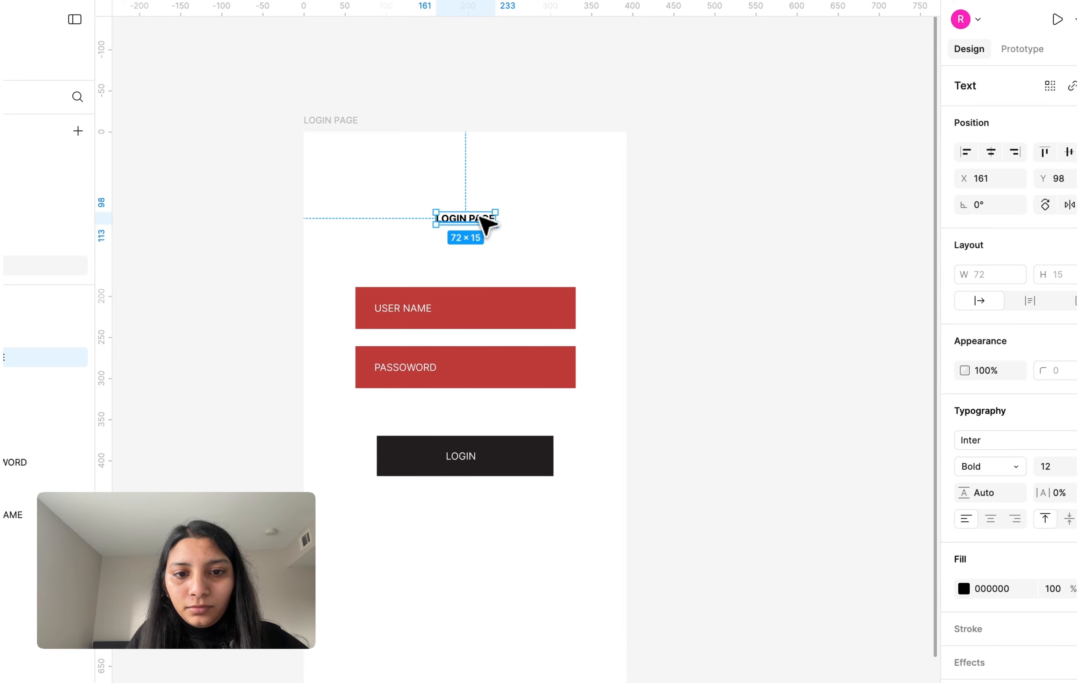
{"action": "scroll", "coordinate": [509, 317], "scroll_direction": "down", "scroll_amount": 2}
{"action": "left_click", "coordinate": [615, 502]}
{"action": "scroll", "coordinate": [587, 497], "scroll_direction": "down", "scroll_amount": 1}
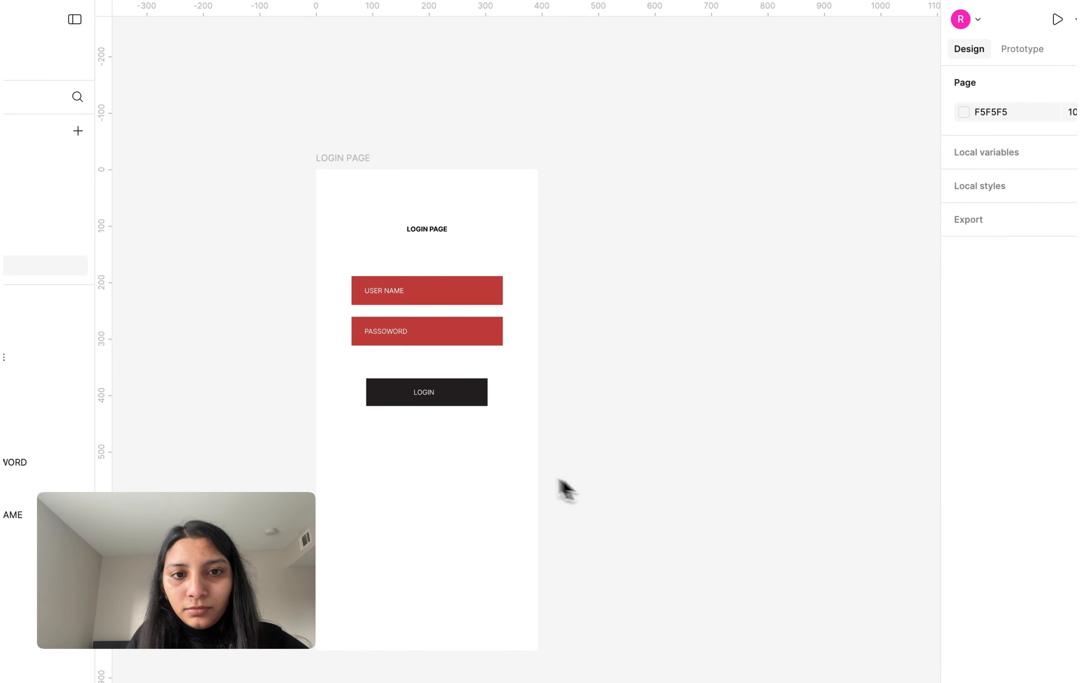
Fill the LOGIN PAGE frame with the muted red AB6565
{"action": "scroll", "coordinate": [569, 492], "scroll_direction": "up", "scroll_amount": 1}
{"action": "left_click", "coordinate": [344, 151]}
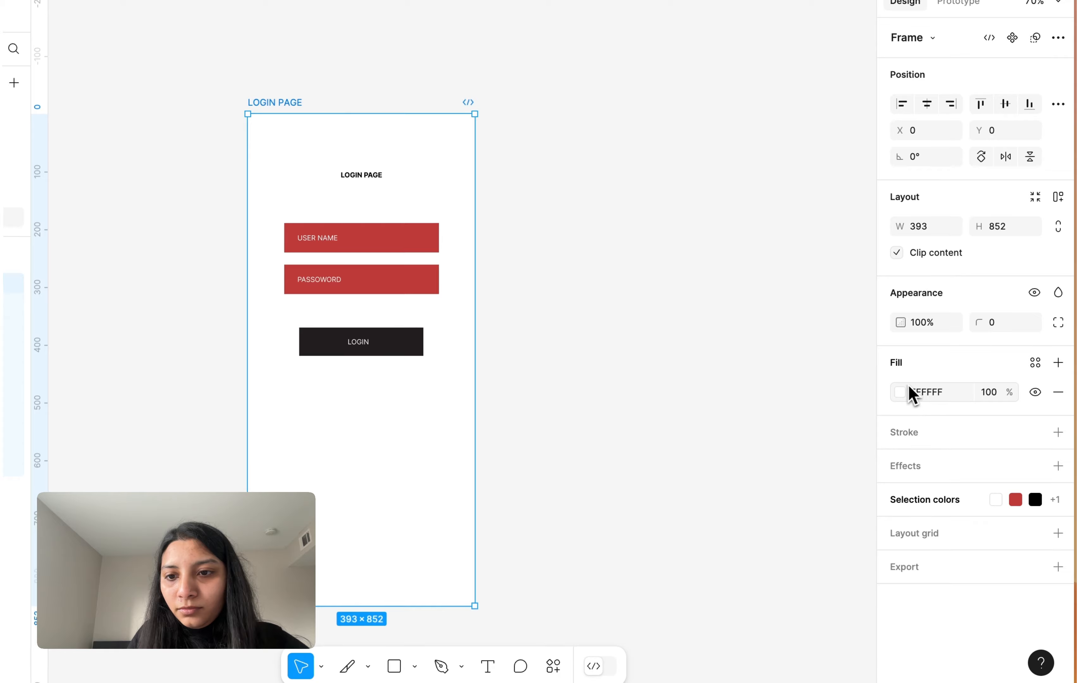
{"action": "left_click", "coordinate": [964, 440]}
{"action": "left_click", "coordinate": [824, 395]}
{"action": "left_click", "coordinate": [542, 357]}
{"action": "scroll", "coordinate": [542, 357], "scroll_direction": "up", "scroll_amount": 1}
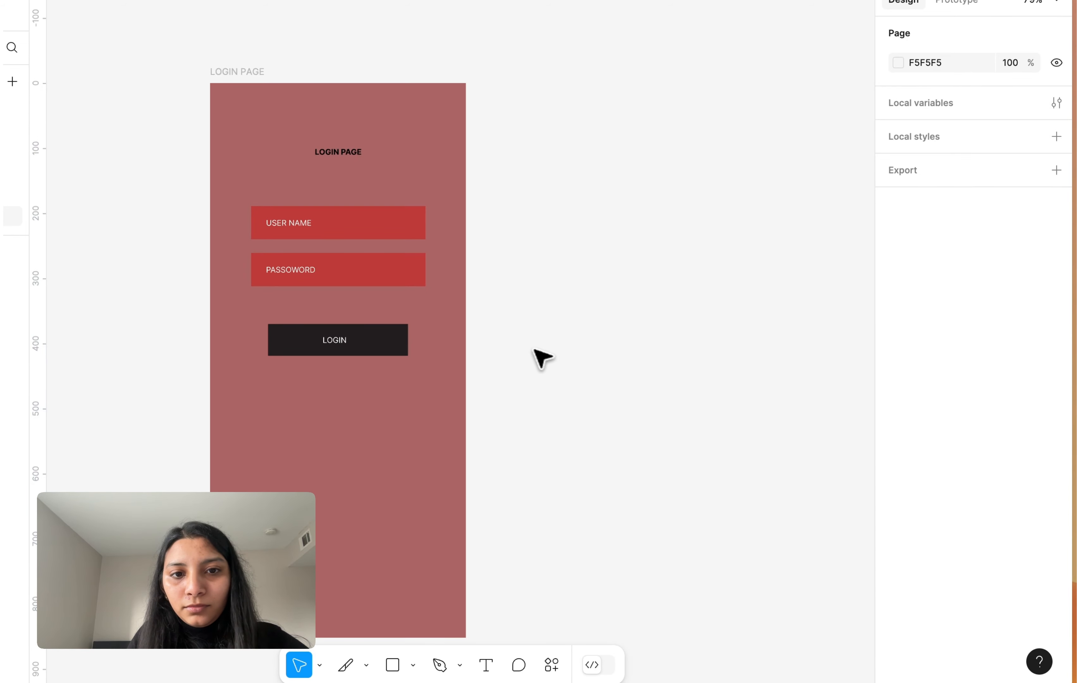
Change the LOGIN PAGE frame's fill to the light pink FFBBBB
{"action": "left_click", "coordinate": [243, 79]}
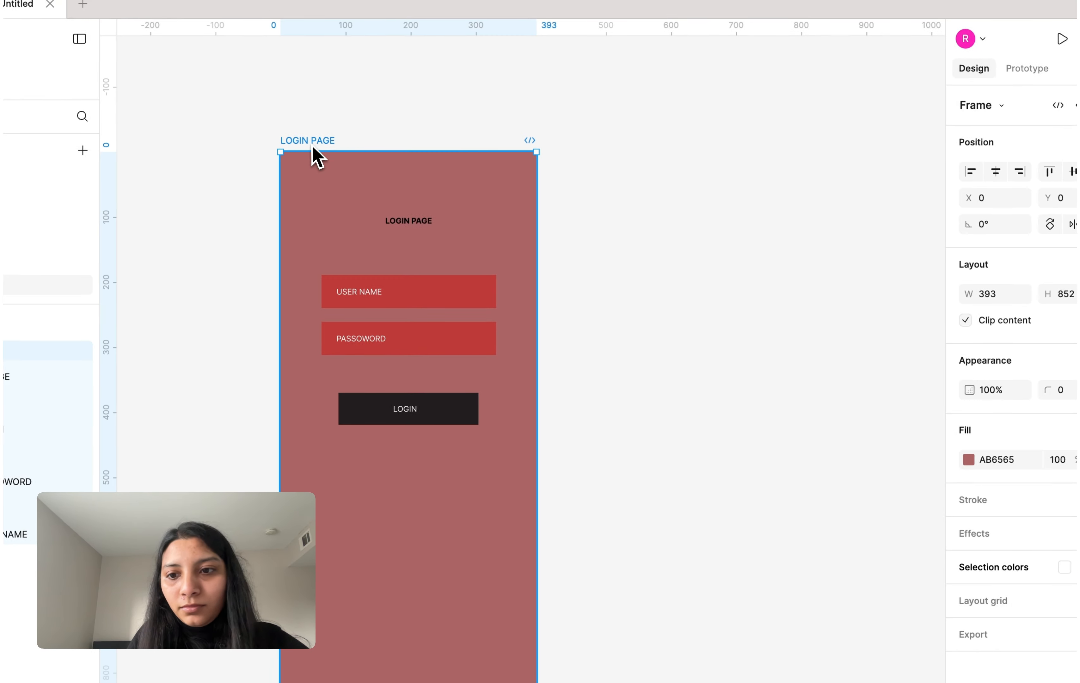
{"action": "left_click", "coordinate": [969, 459]}
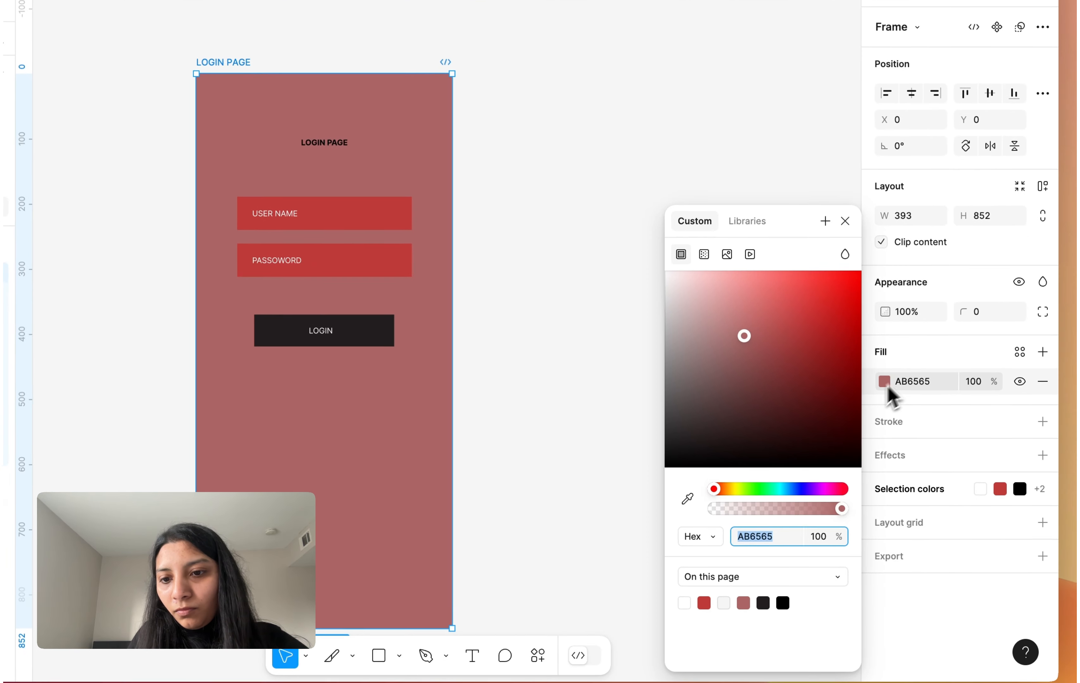
{"action": "left_click", "coordinate": [723, 599]}
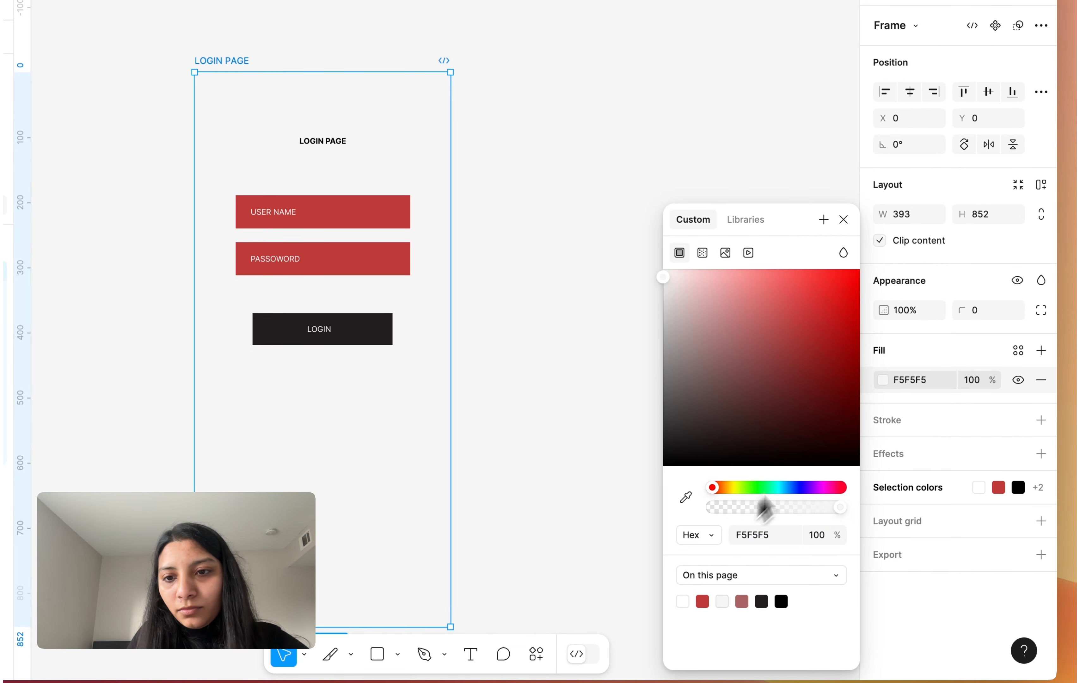
{"action": "left_click_drag", "start_coordinate": [790, 432], "coordinate": [717, 271]}
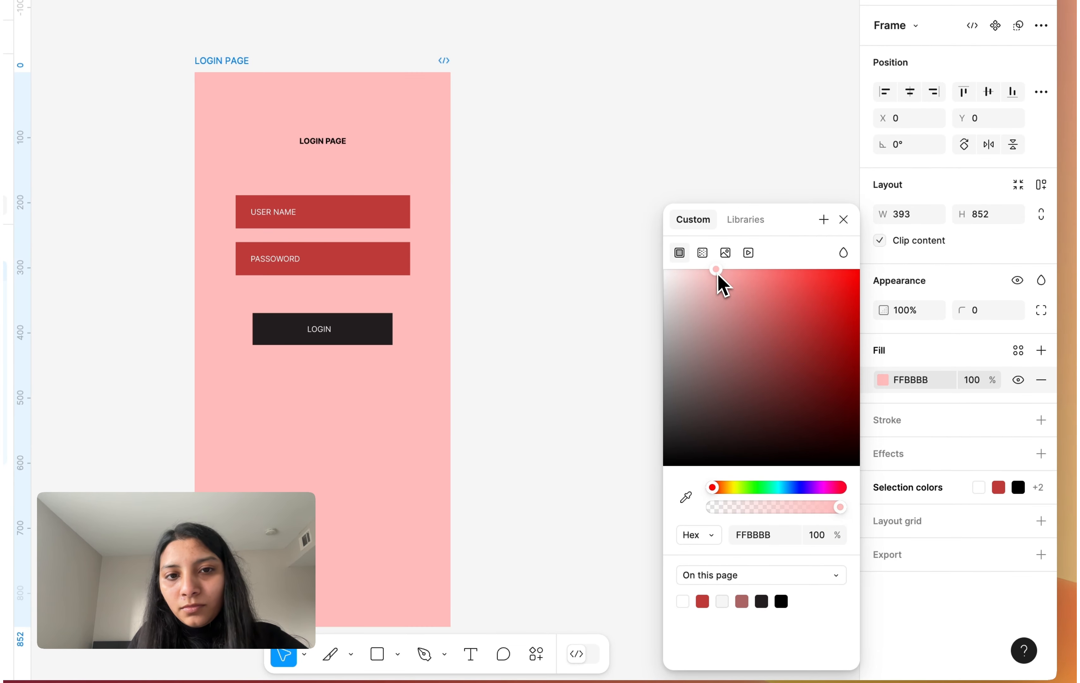
{"action": "left_click", "coordinate": [647, 281]}
{"action": "scroll", "coordinate": [648, 278], "scroll_direction": "down", "scroll_amount": 2}
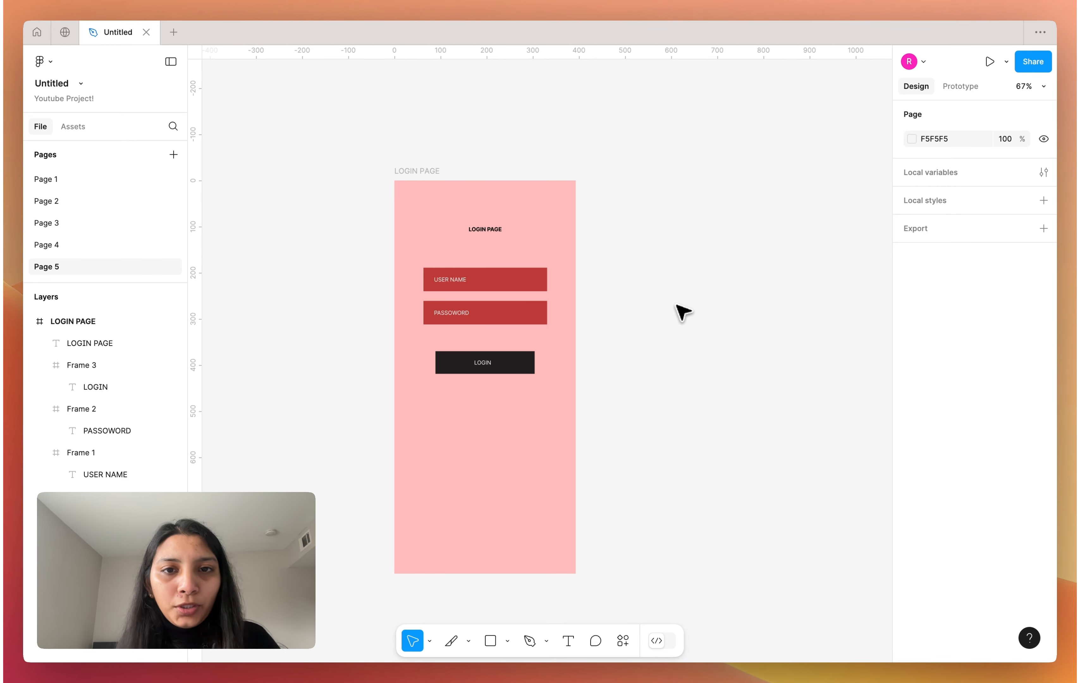
{"action": "scroll", "coordinate": [681, 311], "scroll_direction": "down", "scroll_amount": 2}
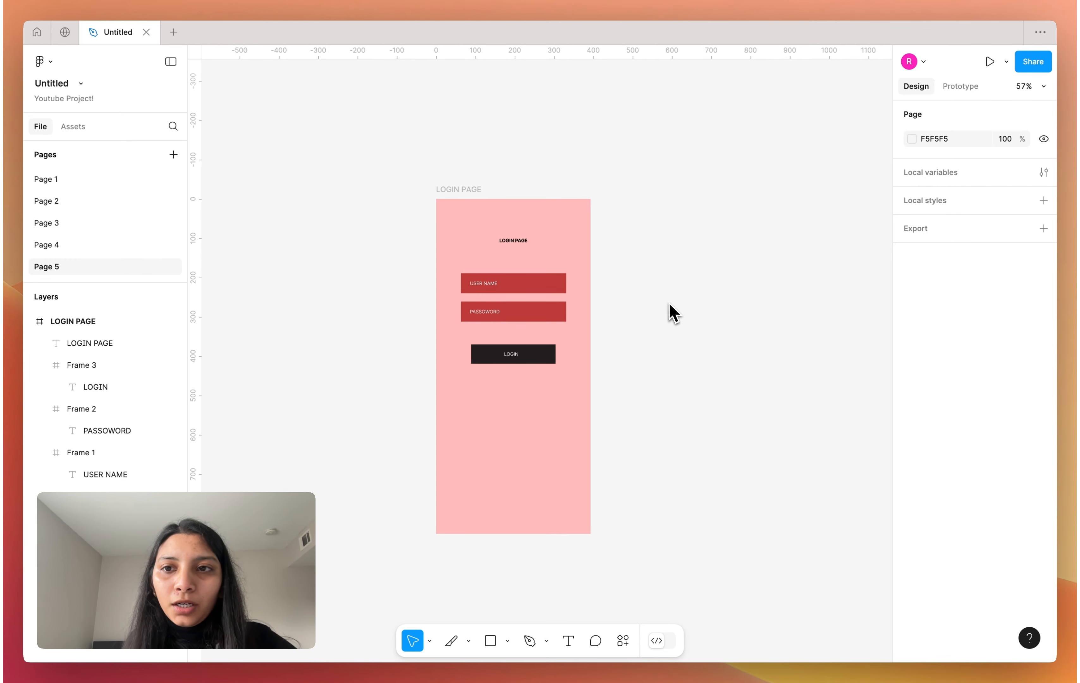
Preview the LOGIN PAGE frame in presentation mode, then return to the design file
{"action": "scroll", "coordinate": [672, 311], "scroll_direction": "right", "scroll_amount": 2}
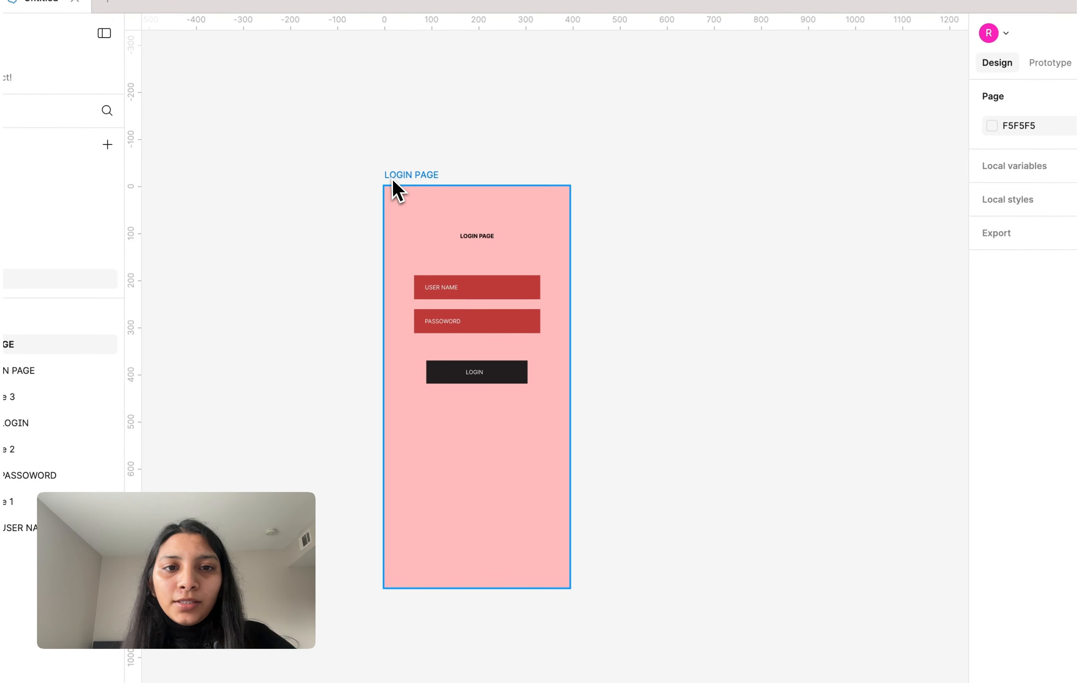
{"action": "left_click", "coordinate": [396, 189]}
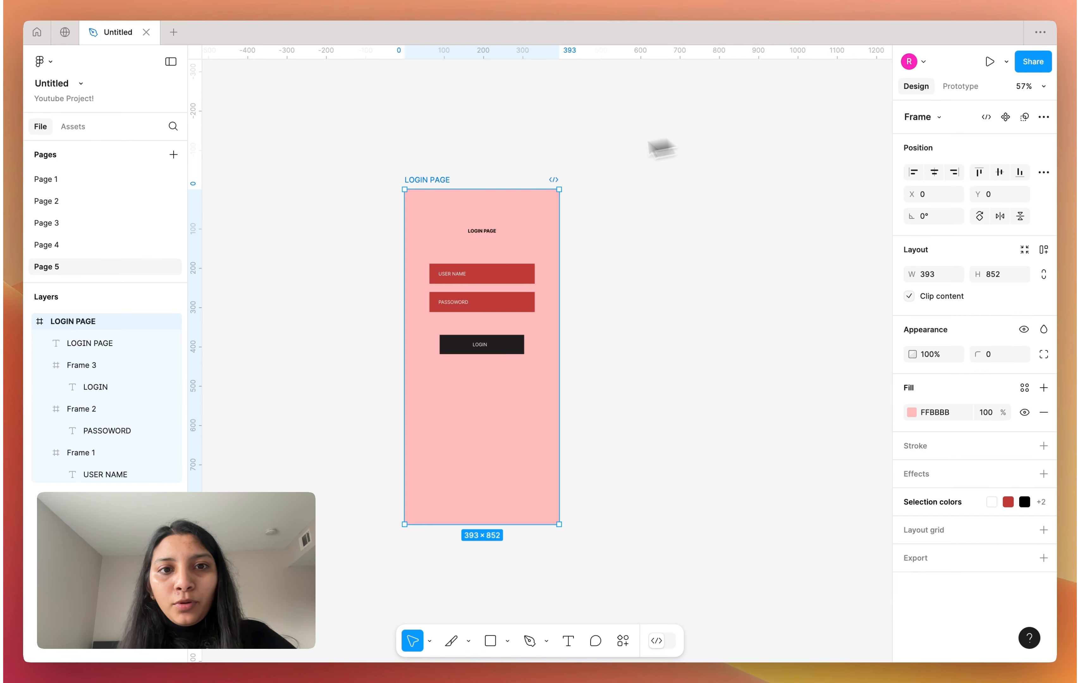
{"action": "left_click", "coordinate": [992, 62]}
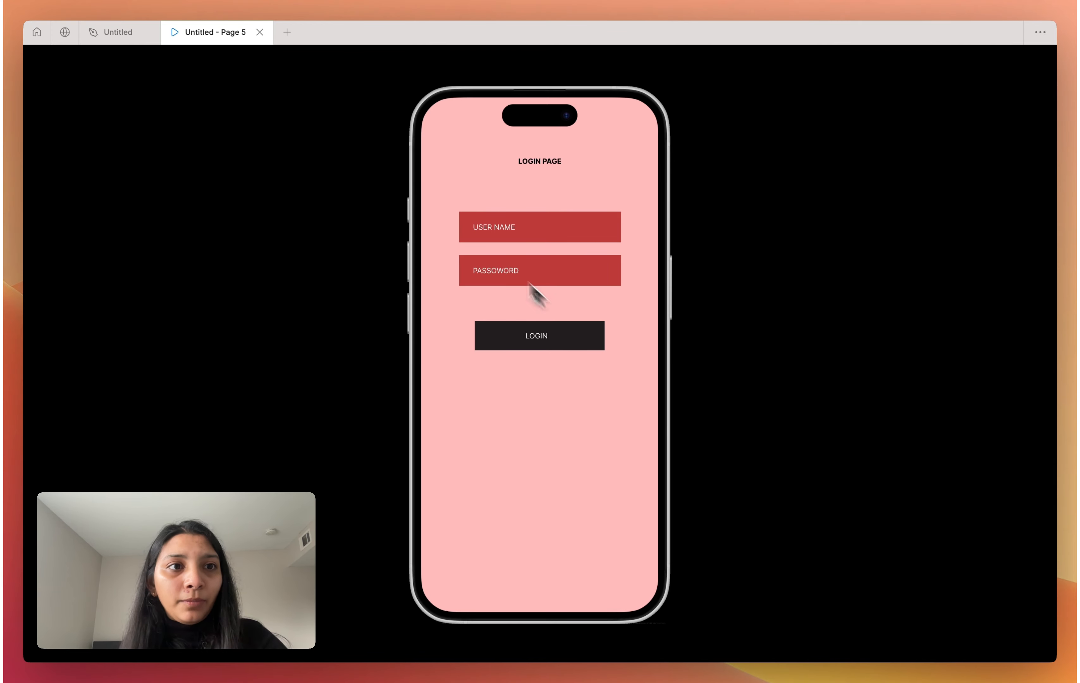
{"action": "left_click", "coordinate": [119, 37]}
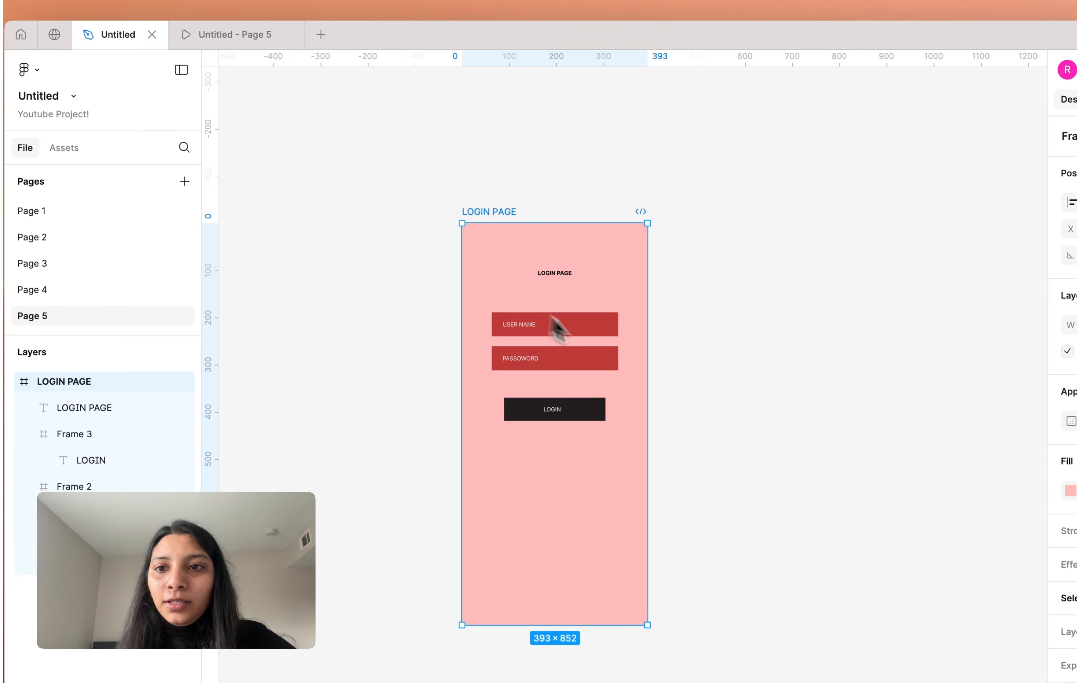
Set the iPhone 16 device colour to Teal in the prototype settings
{"action": "left_click", "coordinate": [954, 100]}
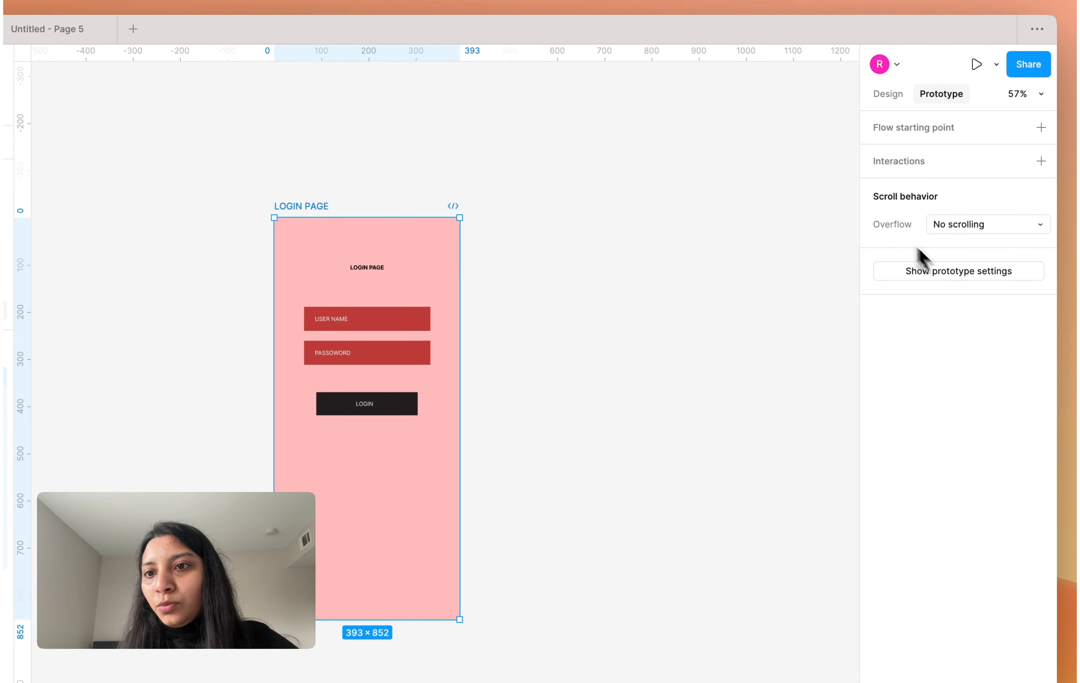
{"action": "left_click", "coordinate": [945, 273]}
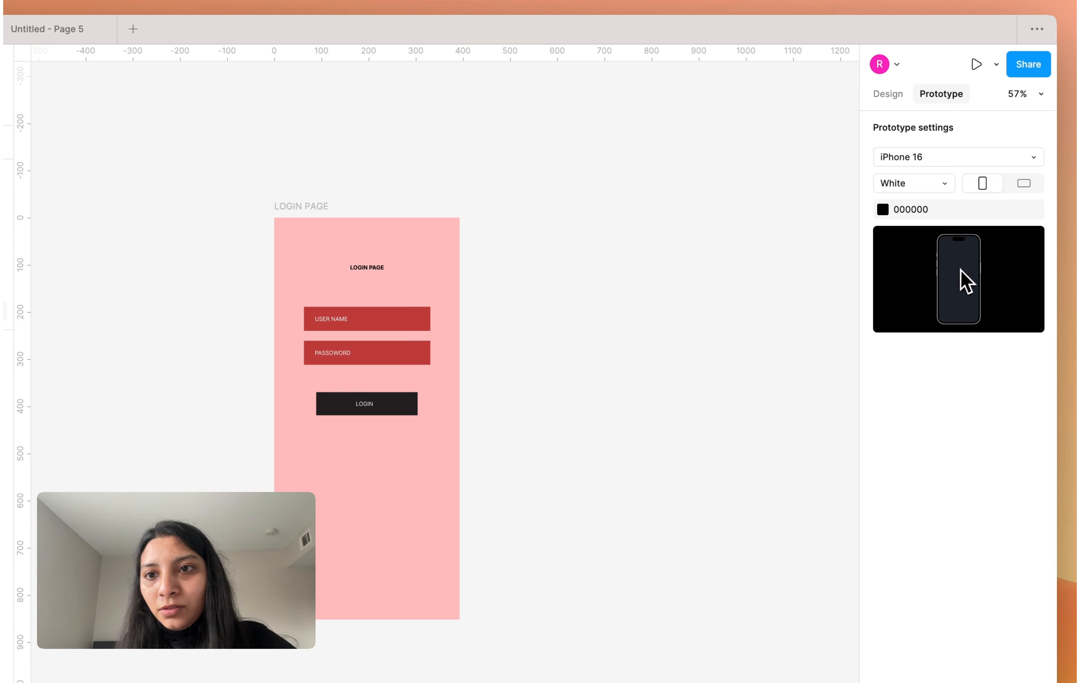
{"action": "left_click", "coordinate": [930, 185]}
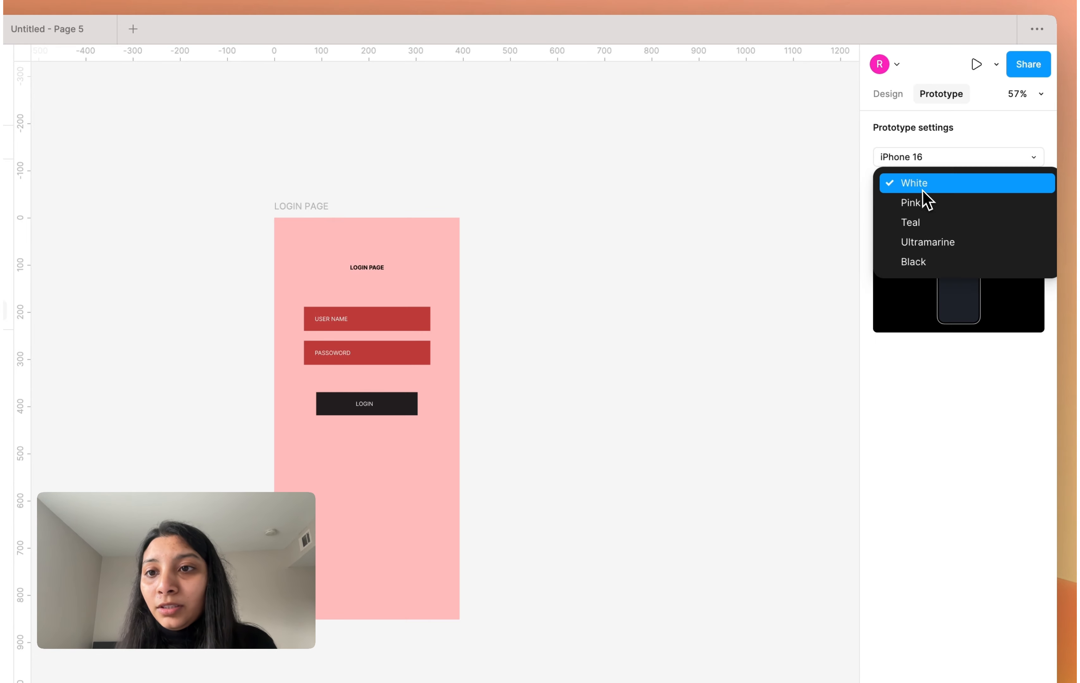
{"action": "left_click", "coordinate": [923, 220]}
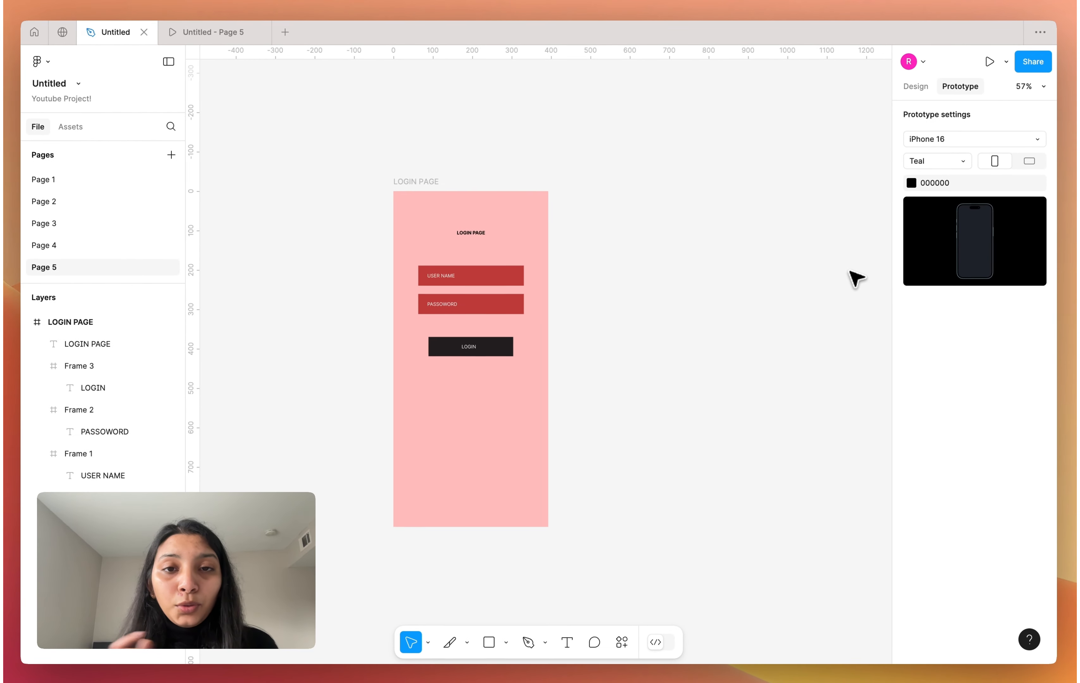
{"action": "scroll", "coordinate": [705, 271], "scroll_direction": "right", "scroll_amount": 2}
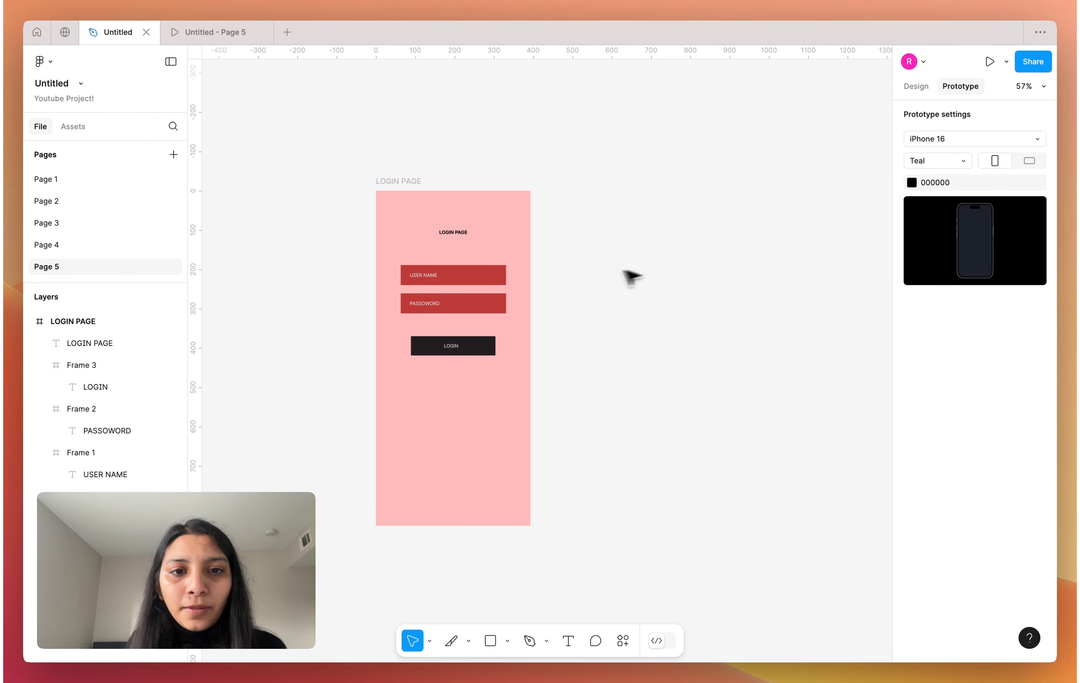
{"action": "left_click", "coordinate": [407, 181]}
{"action": "right_click", "coordinate": [407, 182]}
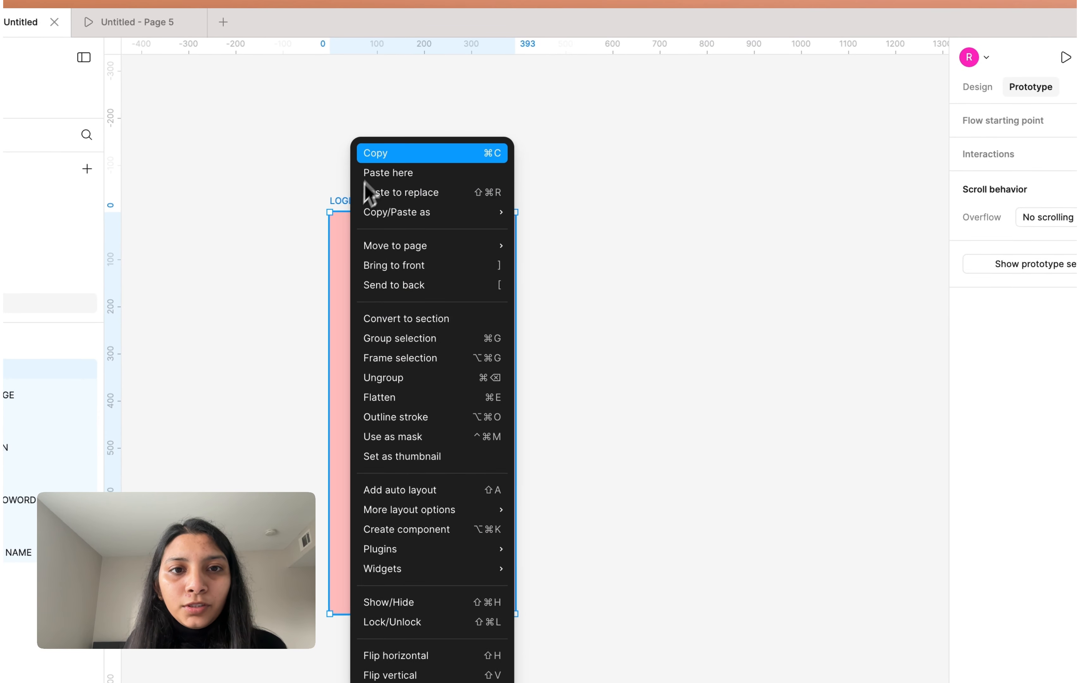
{"action": "left_click", "coordinate": [333, 190]}
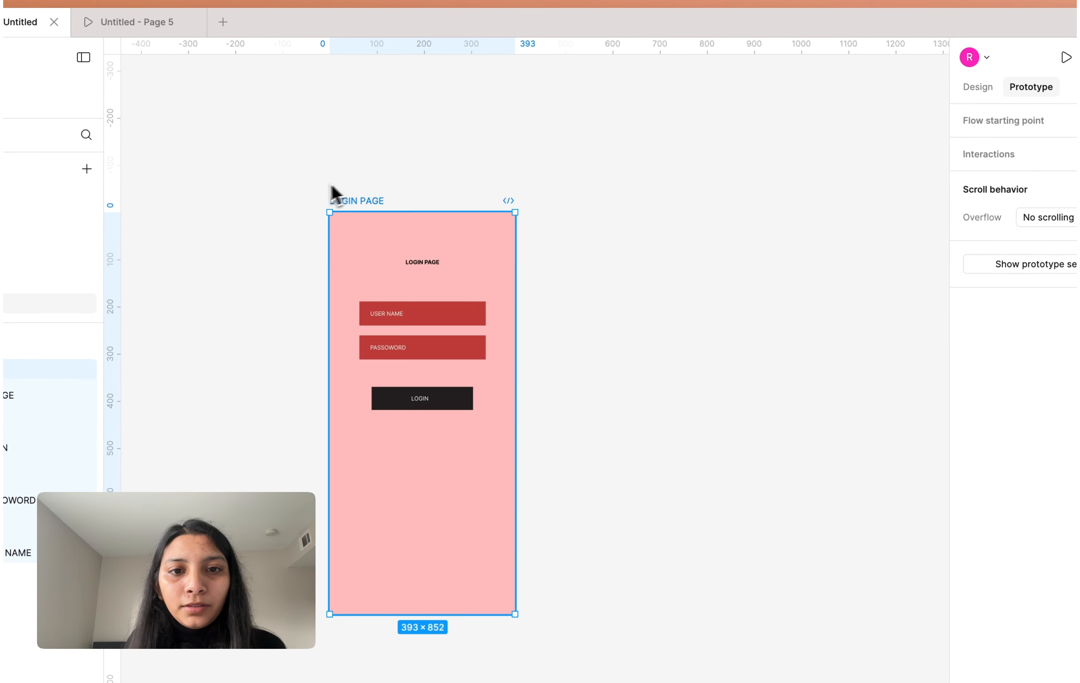
Add an iPhone 13 & 14 preset frame beside the LOGIN PAGE frame, leaving a small gap between them
{"action": "key", "text": "f"}
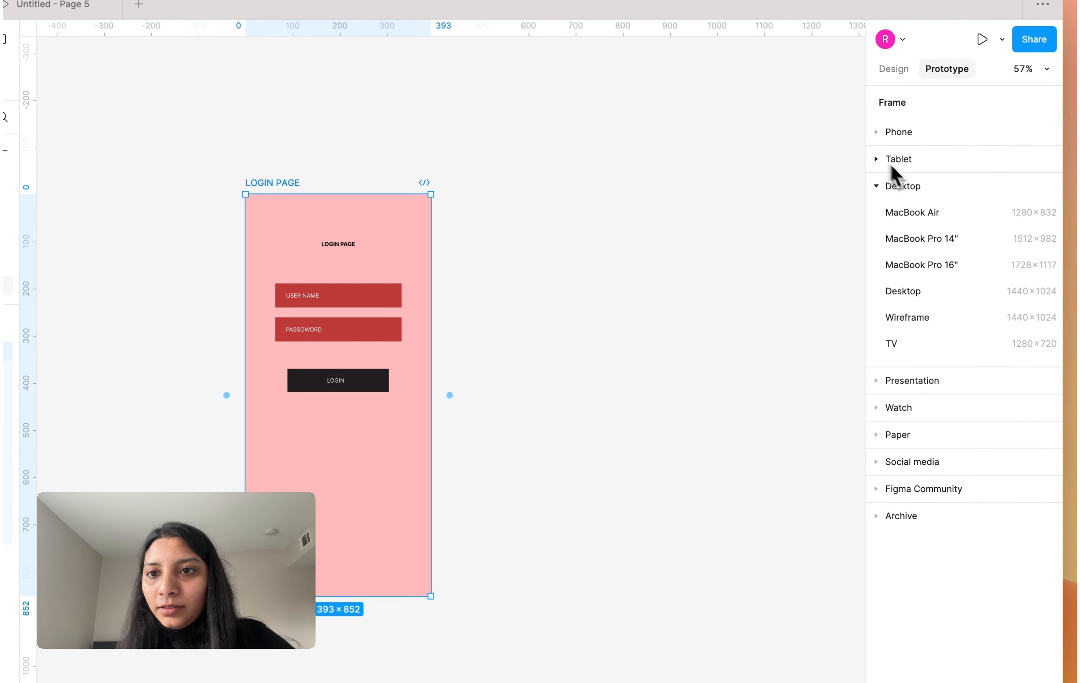
{"action": "left_click", "coordinate": [938, 140]}
{"action": "left_click", "coordinate": [925, 377]}
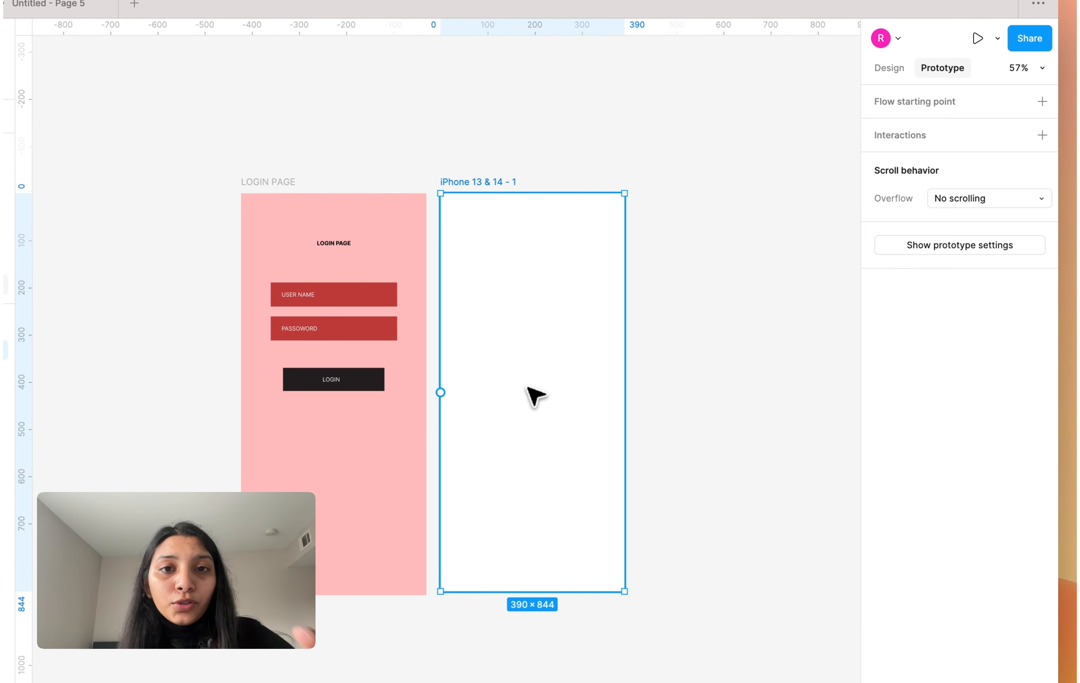
{"action": "left_click_drag", "start_coordinate": [529, 388], "coordinate": [536, 388]}
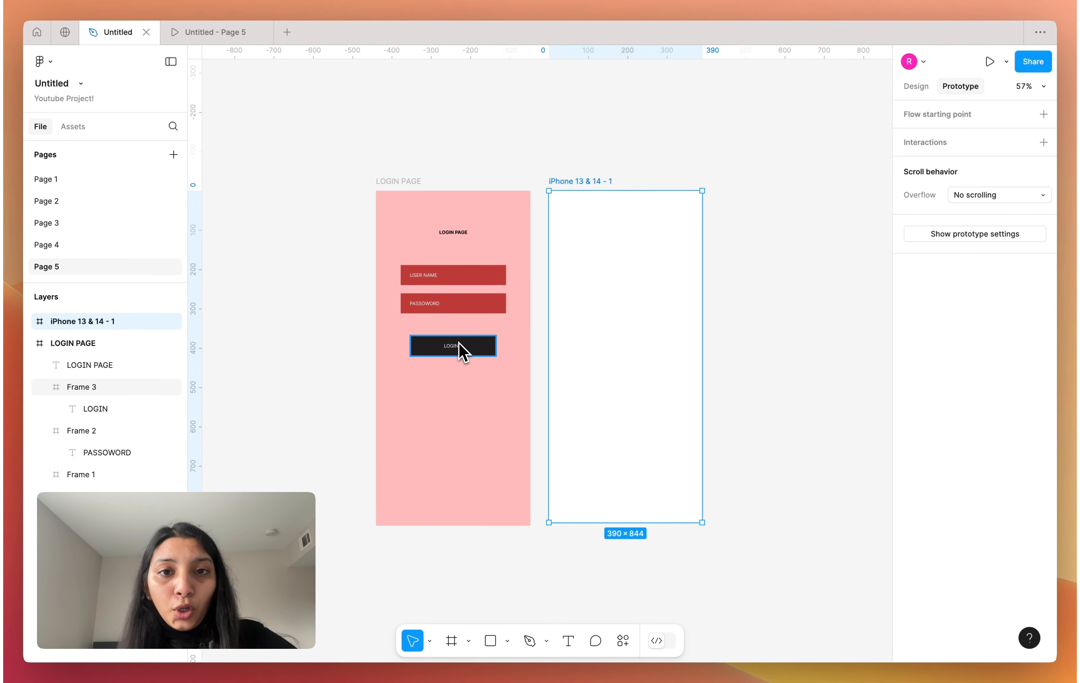
Add the text LOGIN SUCCESSFUL in the upper middle of the empty iPhone 13 & 14 frame
{"action": "key", "text": "t"}
{"action": "left_click", "coordinate": [593, 295]}
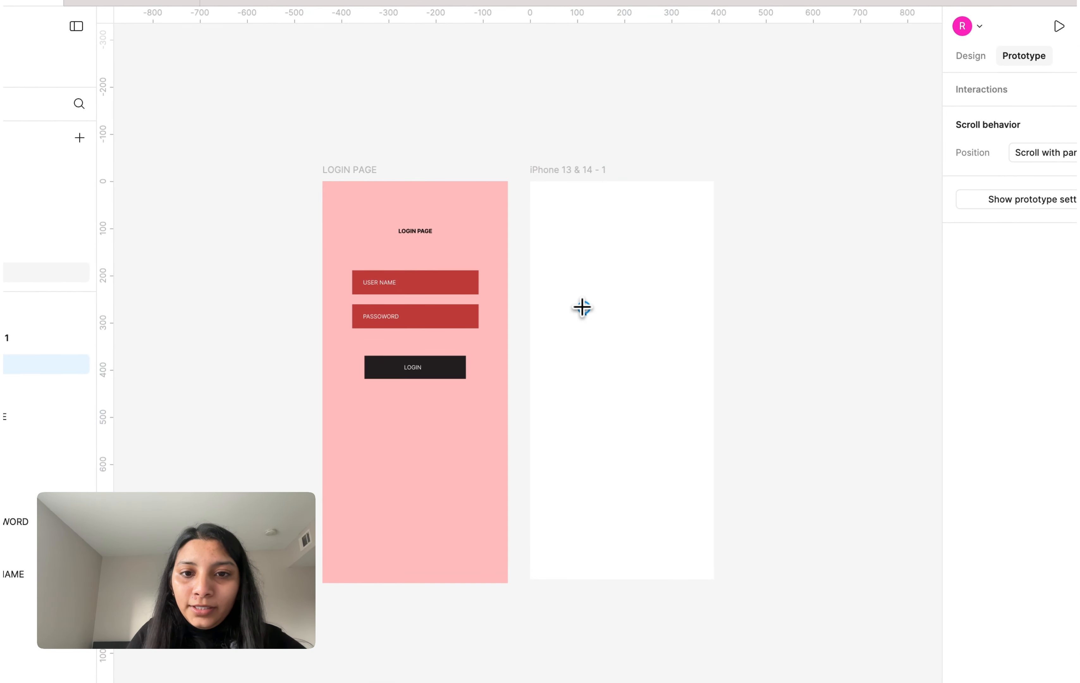
{"action": "type", "text": "LOGIN SUCCESSD"}
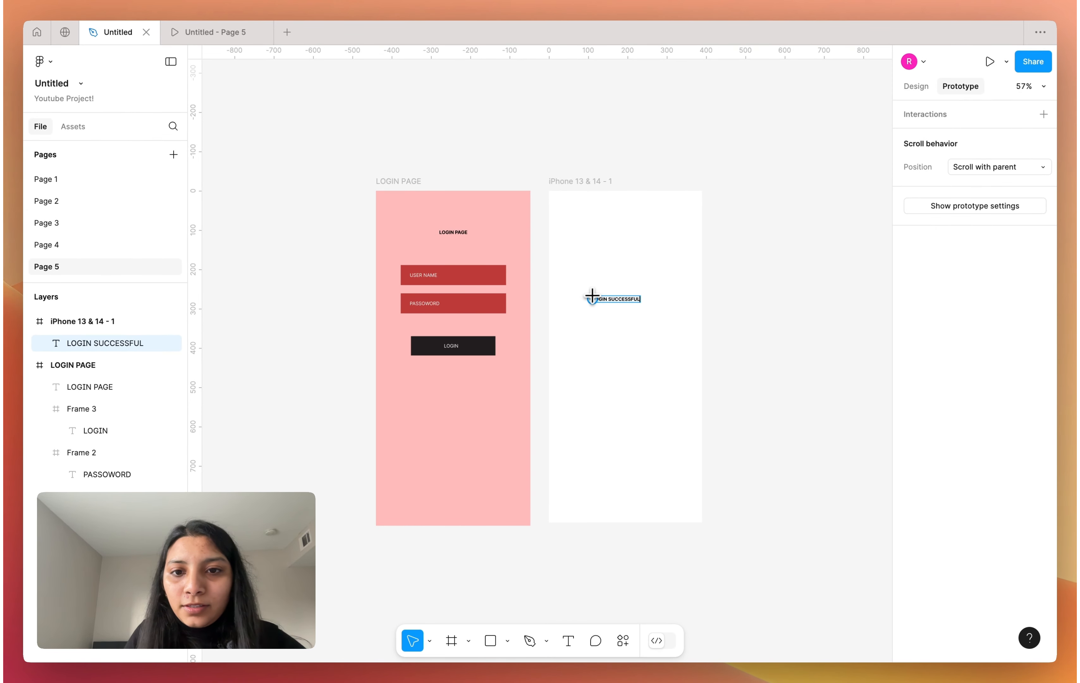
{"action": "scroll", "coordinate": [592, 295], "scroll_direction": "up", "scroll_amount": 5}
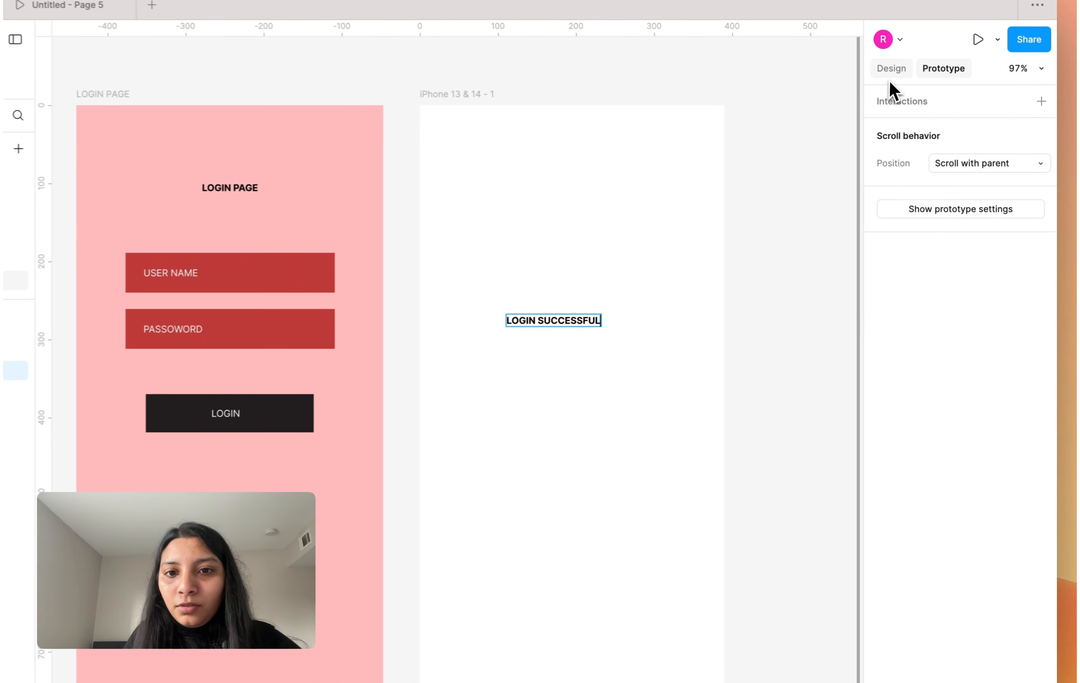
Set the LOGIN SUCCESSFUL text to font size 24 and move it to about X 96, Y 315
{"action": "left_click", "coordinate": [914, 85]}
{"action": "left_click_drag", "start_coordinate": [631, 301], "coordinate": [648, 307]}
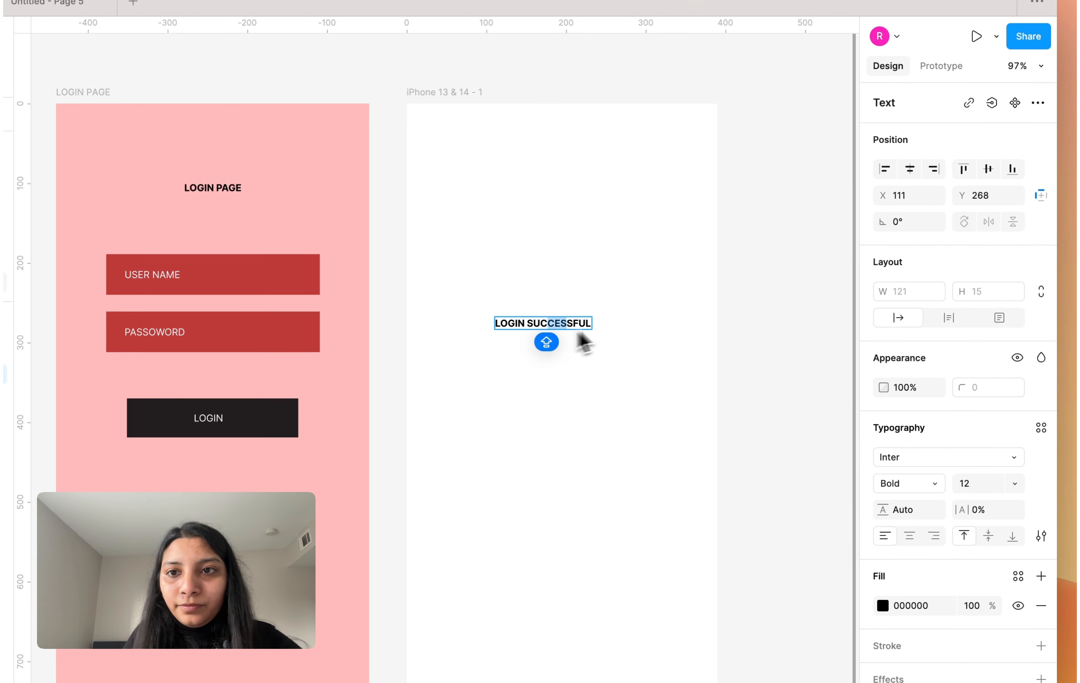
{"action": "key", "text": "Escape"}
{"action": "left_click_drag", "start_coordinate": [552, 326], "coordinate": [561, 371]}
{"action": "left_click", "coordinate": [1015, 484]}
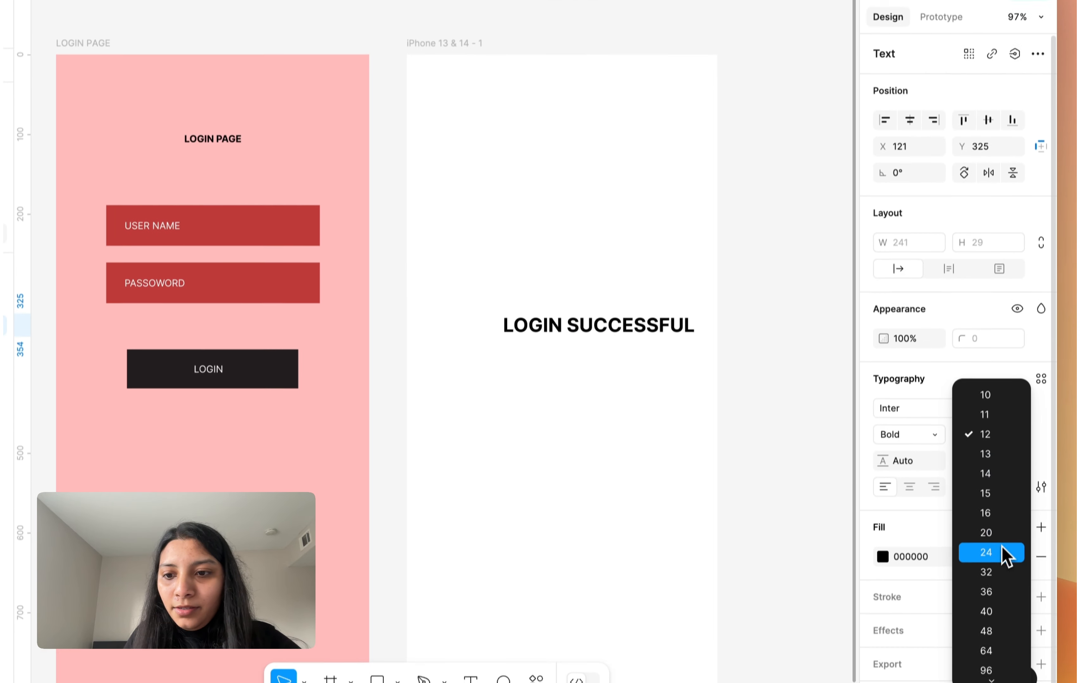
{"action": "left_click", "coordinate": [1008, 590]}
{"action": "left_click", "coordinate": [771, 436]}
{"action": "left_click_drag", "start_coordinate": [627, 321], "coordinate": [601, 306]}
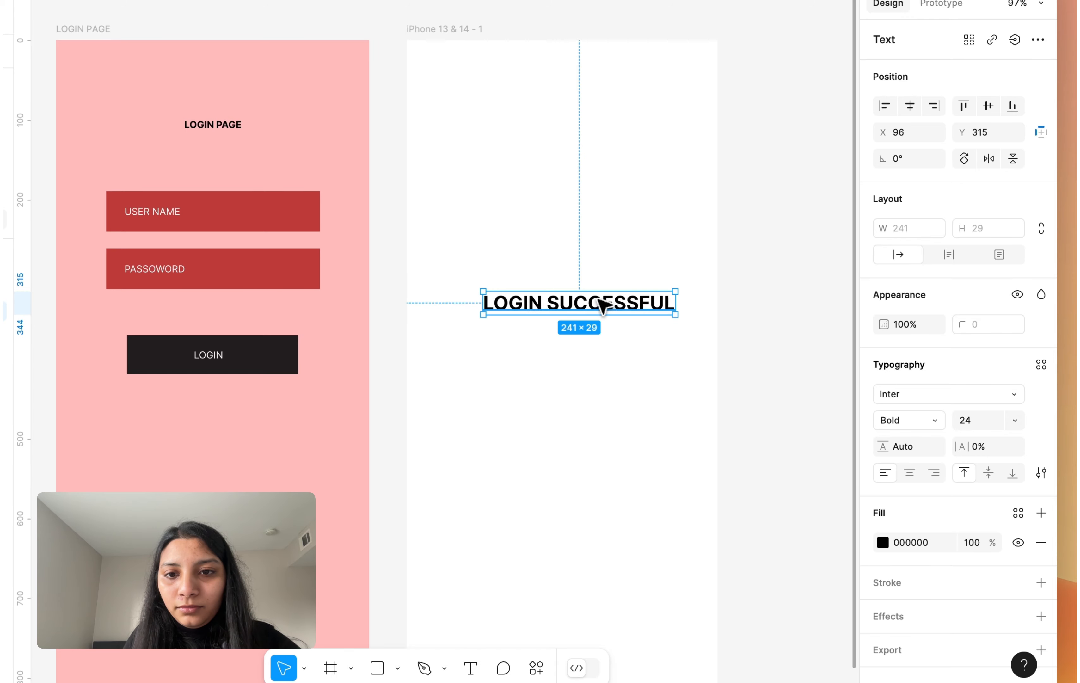
Extend the message to LOGIN SUCCESSFUL!! and move it to about X 79, Y 313
{"action": "double_click", "coordinate": [603, 307]}
{"action": "left_click", "coordinate": [672, 302]}
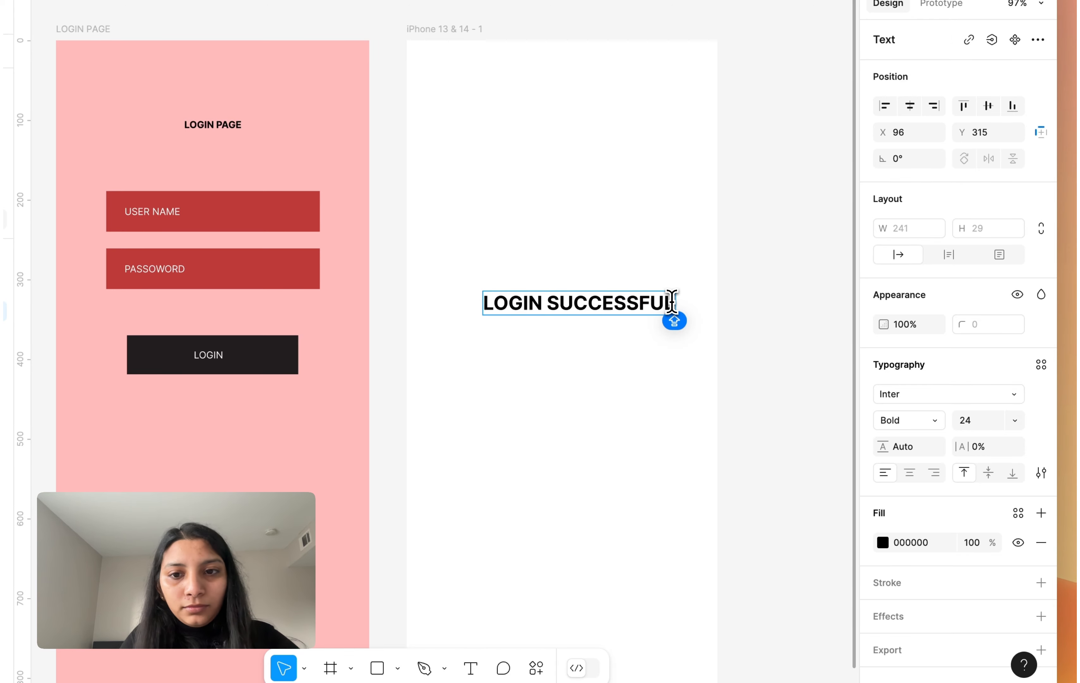
{"action": "scroll", "coordinate": [677, 312], "scroll_direction": "down", "scroll_amount": 5}
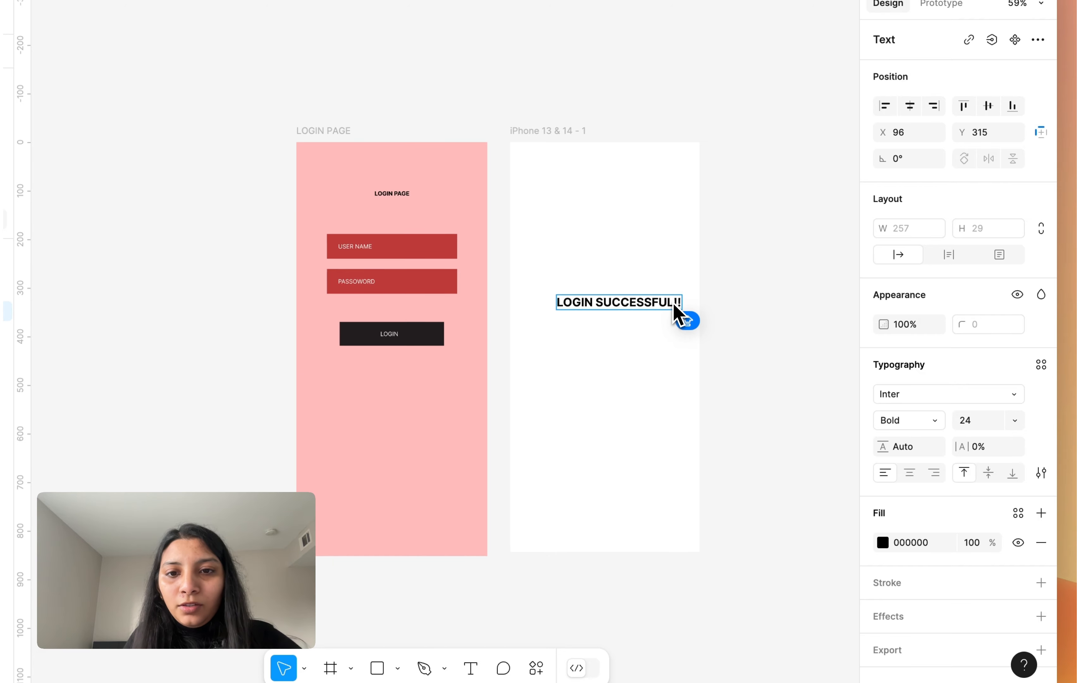
{"action": "key", "text": "Escape"}
{"action": "left_click_drag", "start_coordinate": [618, 298], "coordinate": [609, 298]}
{"action": "scroll", "coordinate": [609, 298], "scroll_direction": "down", "scroll_amount": 2}
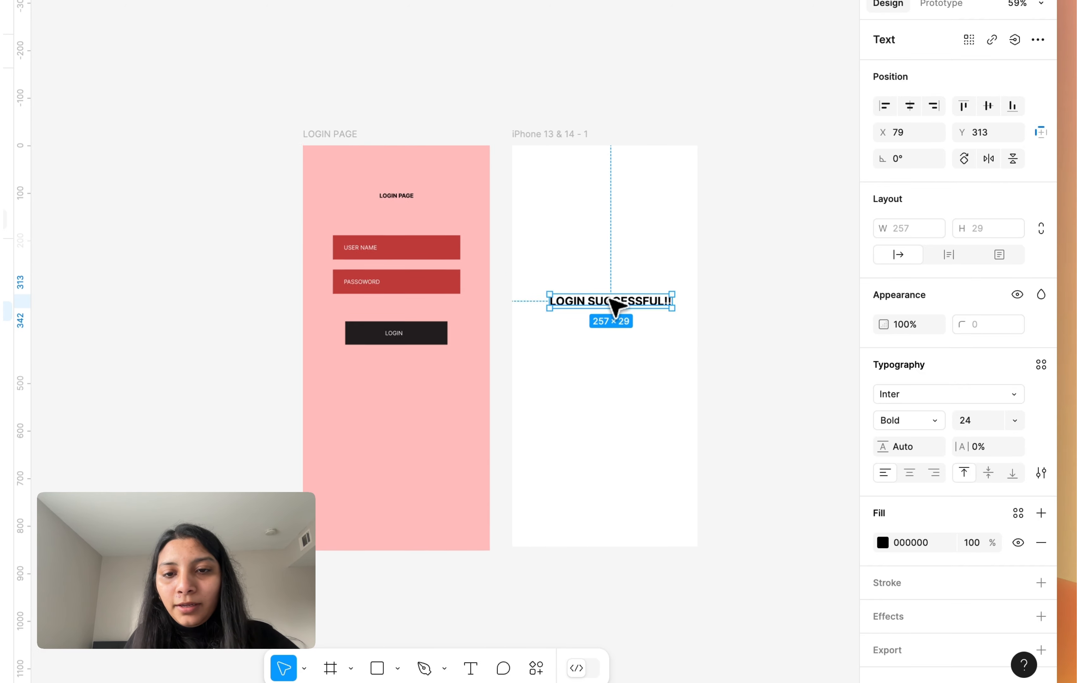
{"action": "left_click", "coordinate": [711, 297]}
{"action": "scroll", "coordinate": [738, 296], "scroll_direction": "up", "scroll_amount": 2}
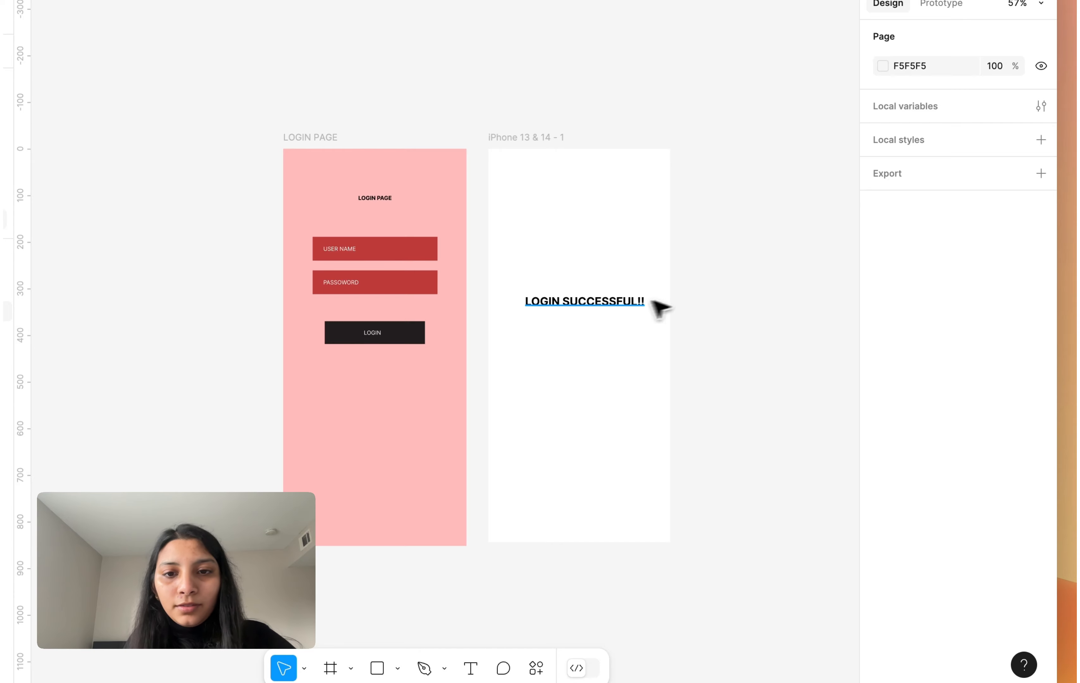
{"action": "left_click", "coordinate": [610, 306]}
{"action": "left_click", "coordinate": [611, 318]}
{"action": "scroll", "coordinate": [649, 316], "scroll_direction": "down", "scroll_amount": 3}
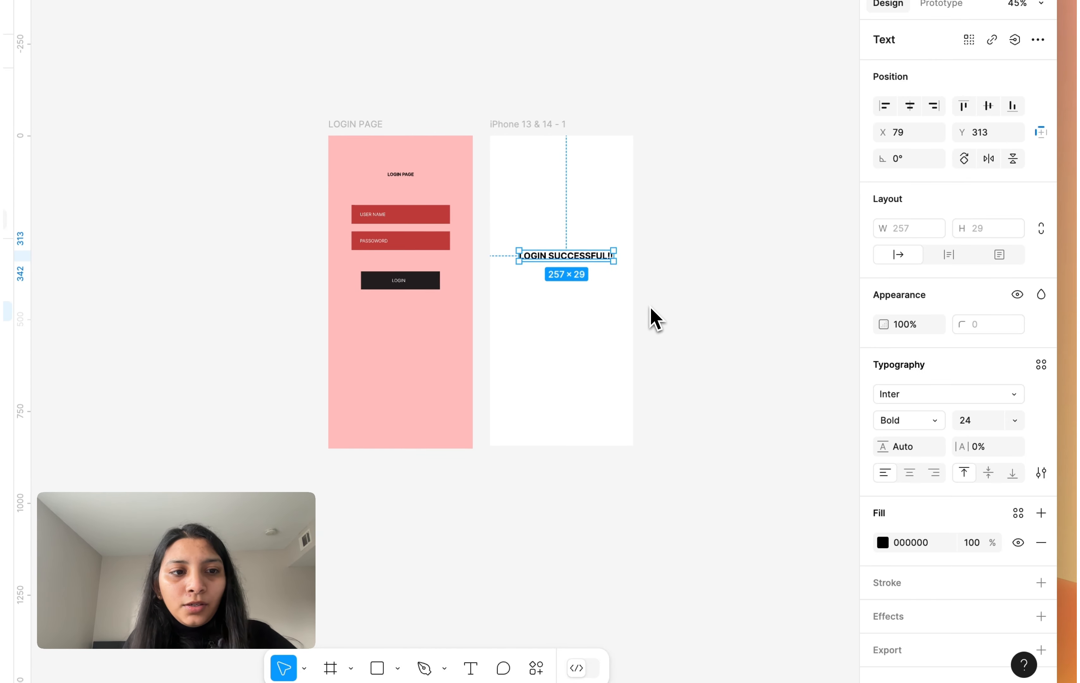
{"action": "left_click", "coordinate": [663, 332]}
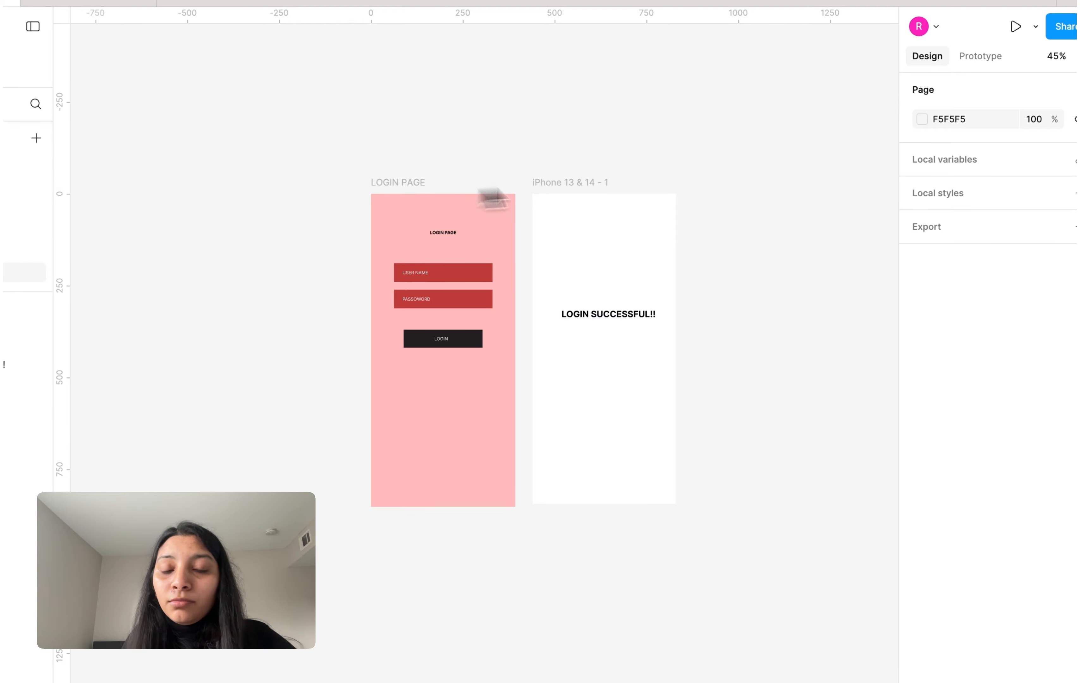
Link the LOGIN button frame to the iPhone 13 & 14 - 1 frame with an On tap, Navigate to, Instant prototype interaction
{"action": "left_click", "coordinate": [463, 354]}
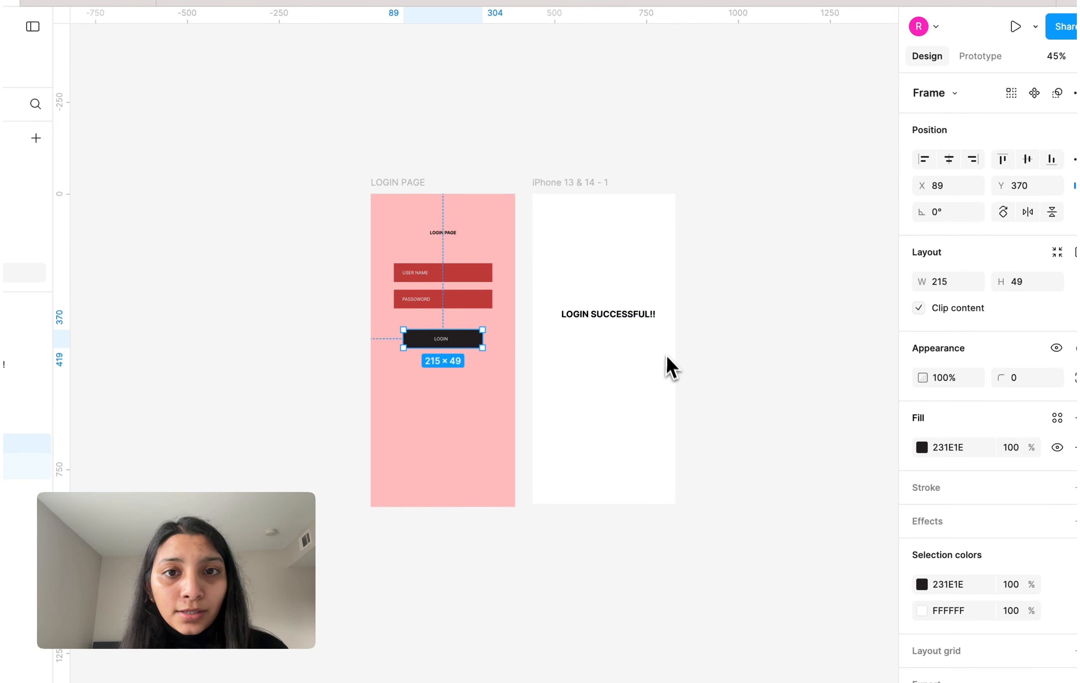
{"action": "left_click", "coordinate": [976, 57]}
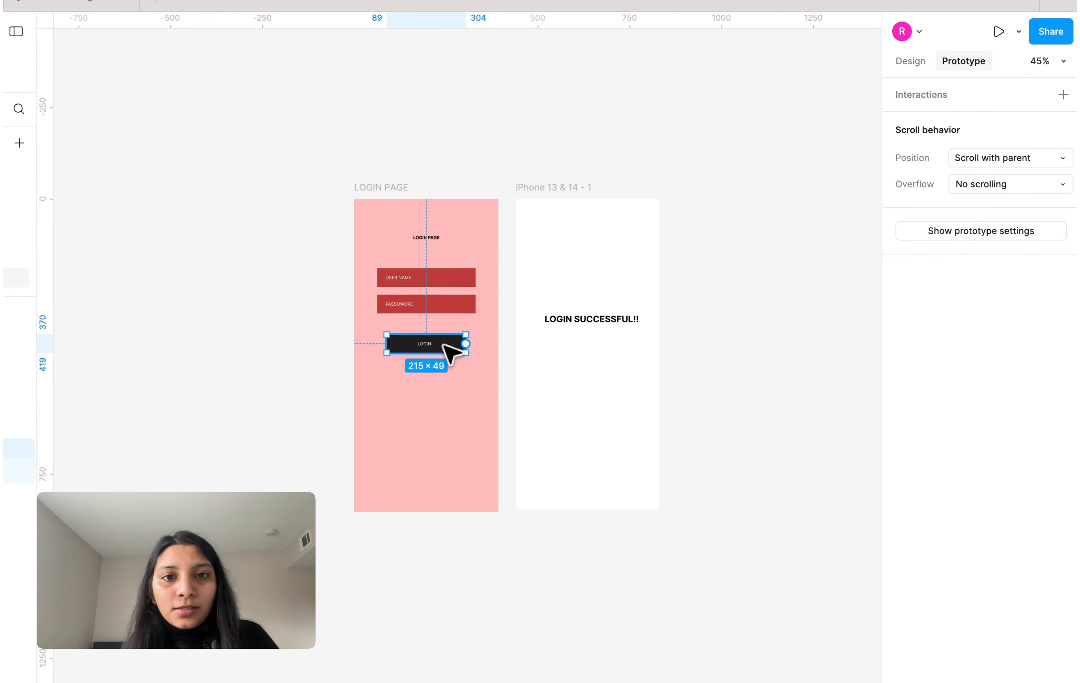
{"action": "scroll", "coordinate": [443, 344], "scroll_direction": "up", "scroll_amount": 5}
{"action": "left_click_drag", "start_coordinate": [487, 342], "coordinate": [607, 348]}
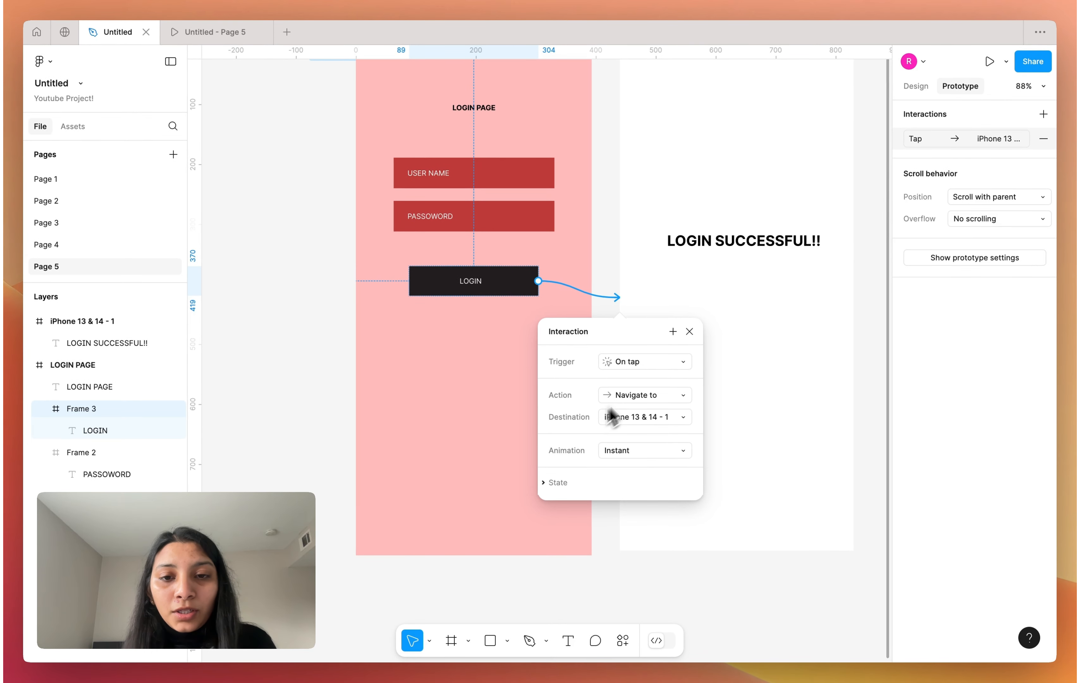
{"action": "scroll", "coordinate": [596, 413], "scroll_direction": "down", "scroll_amount": 2}
{"action": "scroll", "coordinate": [596, 413], "scroll_direction": "right", "scroll_amount": 1}
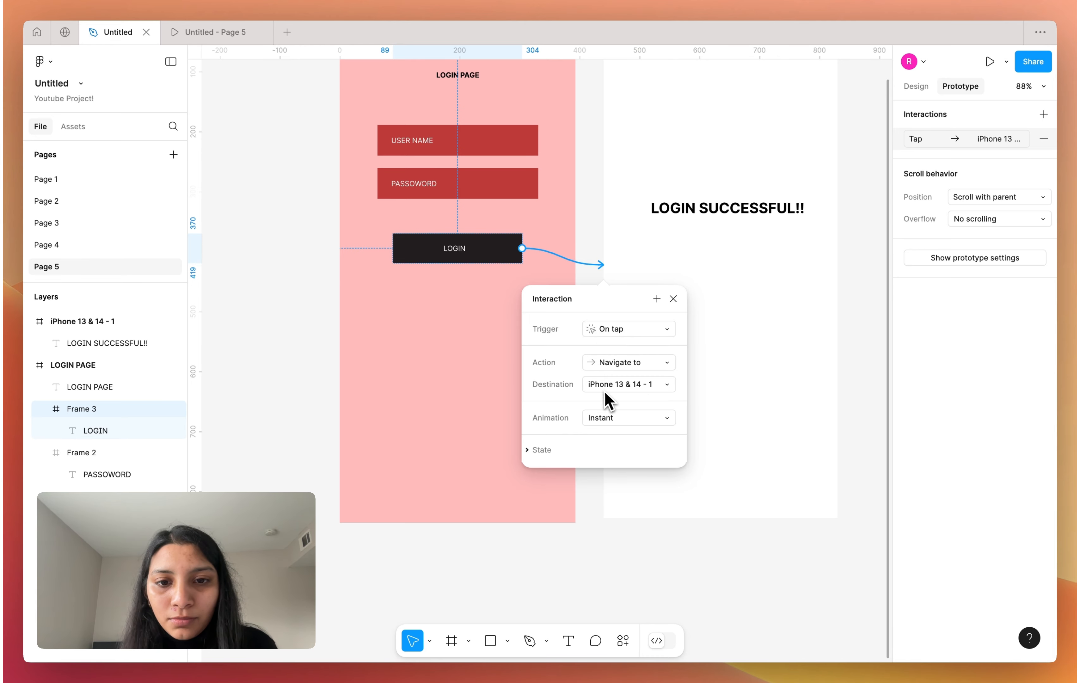
Rename the iPhone 13 & 14 - 1 frame as LOGIN SUCCESS
{"action": "scroll", "coordinate": [617, 395], "scroll_direction": "up", "scroll_amount": 5}
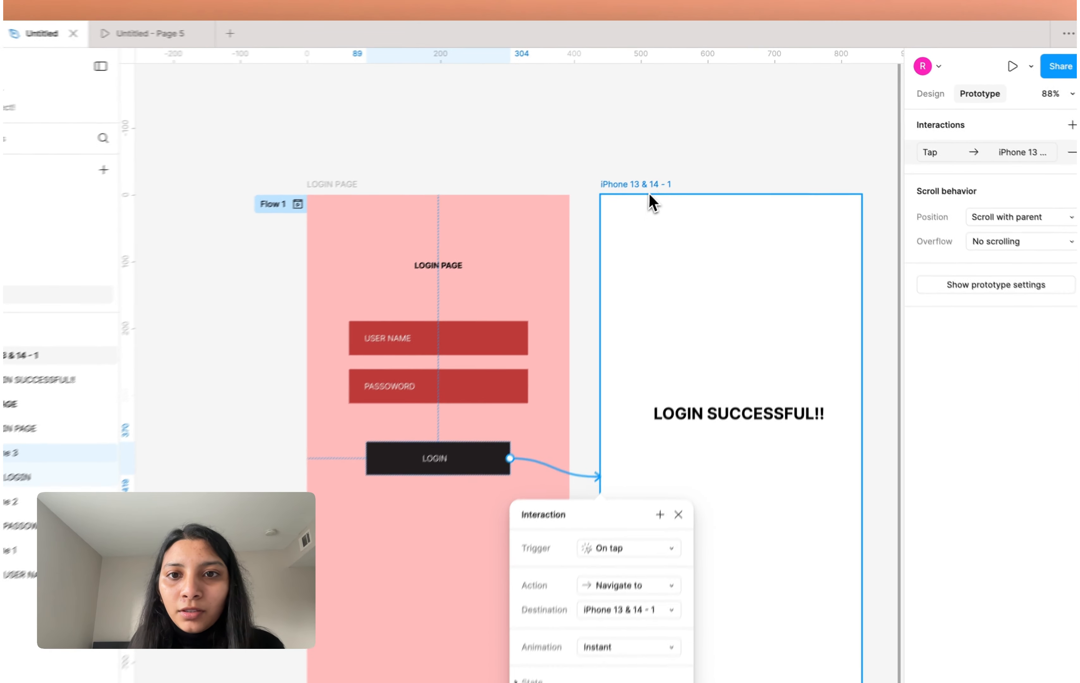
{"action": "double_click", "coordinate": [646, 171]}
{"action": "type", "text": "LOGIN"}
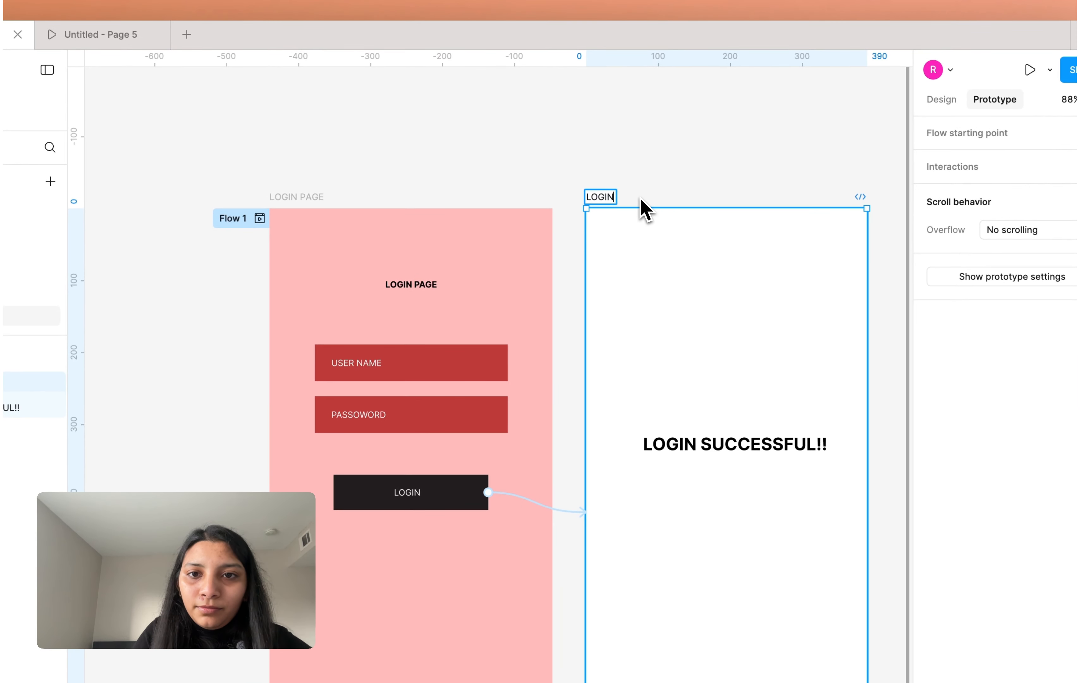
{"action": "type", "text": " S"}
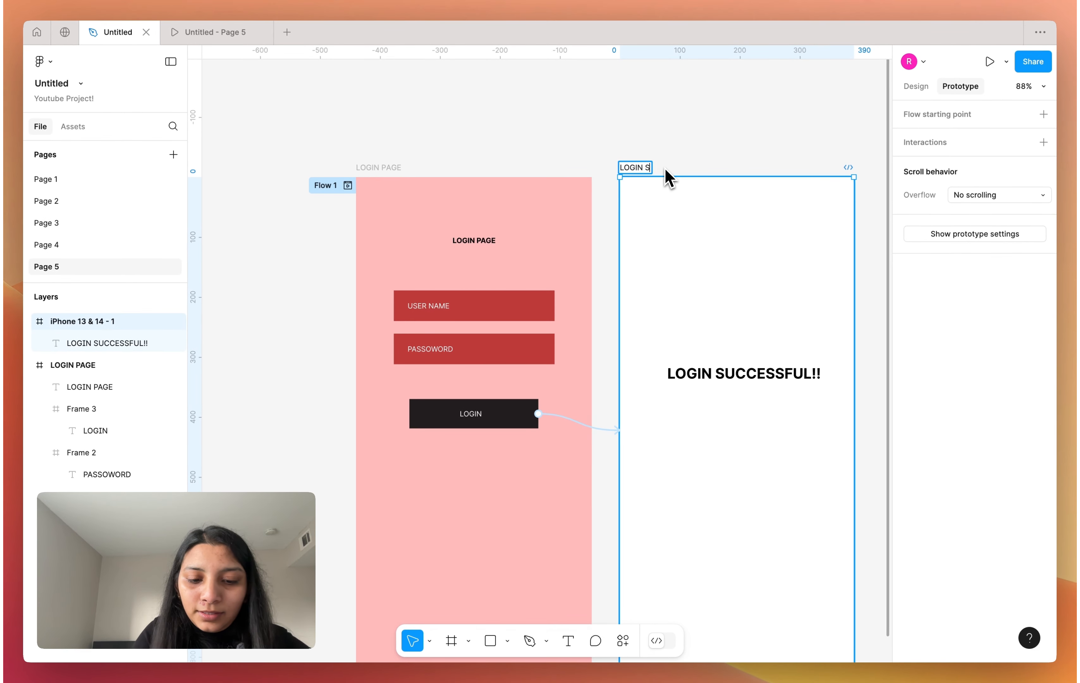
{"action": "type", "text": "UCCESS"}
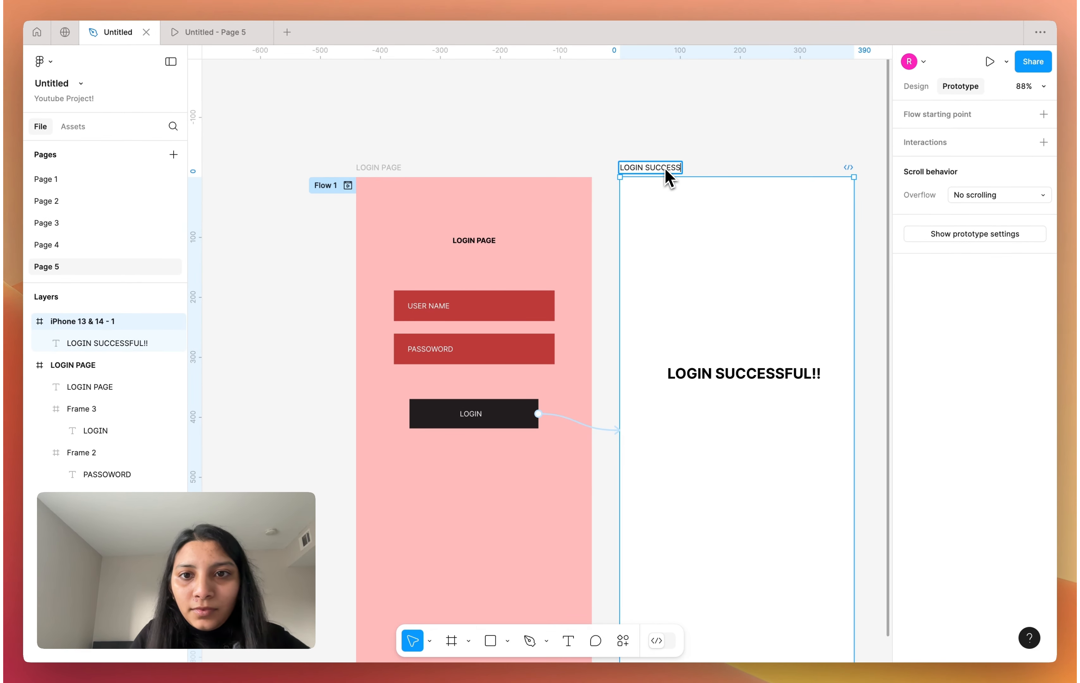
{"action": "left_click", "coordinate": [713, 153]}
{"action": "scroll", "coordinate": [714, 152], "scroll_direction": "down", "scroll_amount": 2}
{"action": "scroll", "coordinate": [714, 152], "scroll_direction": "down", "scroll_amount": 3}
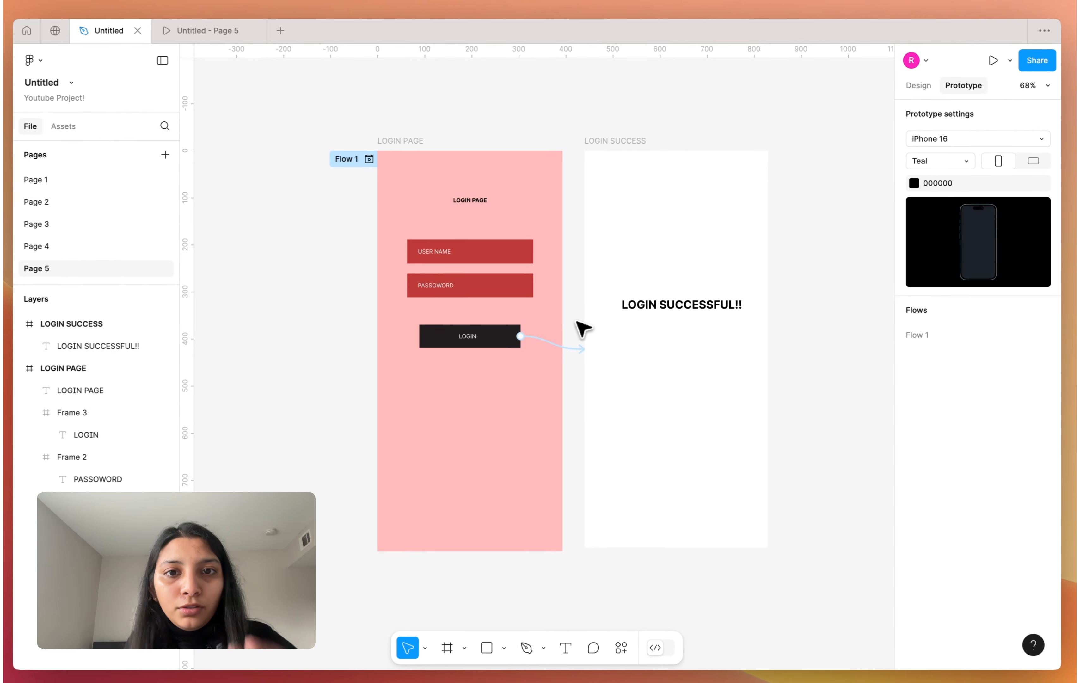
Open the LOGIN button's prototype connection and review its trigger, action, destination and animation
{"action": "scroll", "coordinate": [567, 347], "scroll_direction": "up", "scroll_amount": 2}
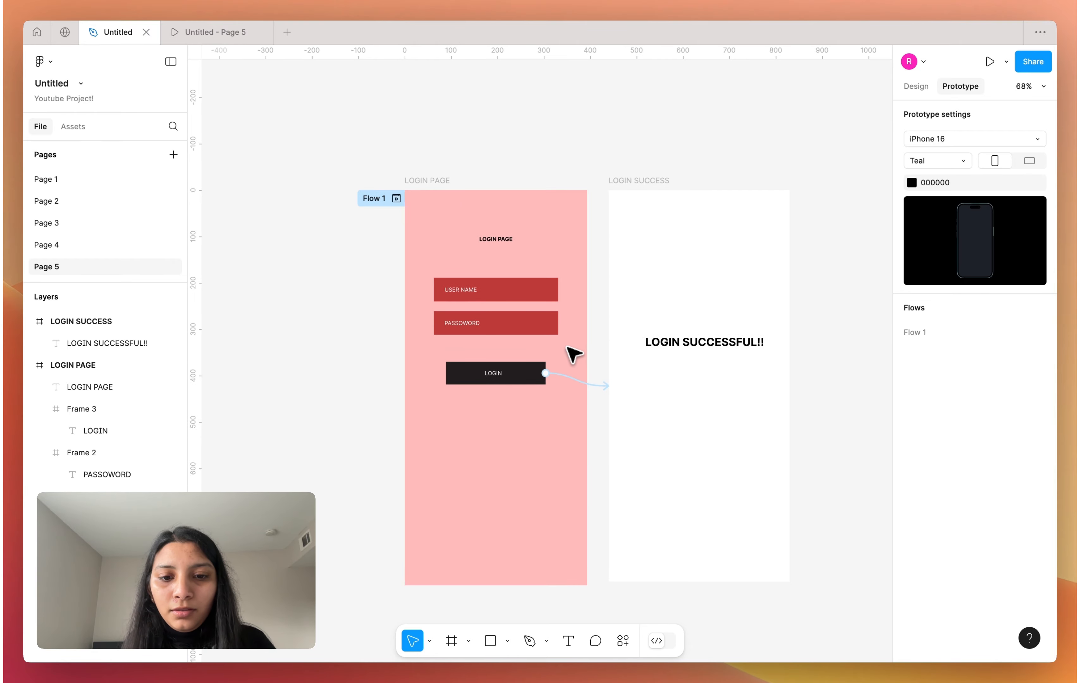
{"action": "left_click", "coordinate": [574, 378]}
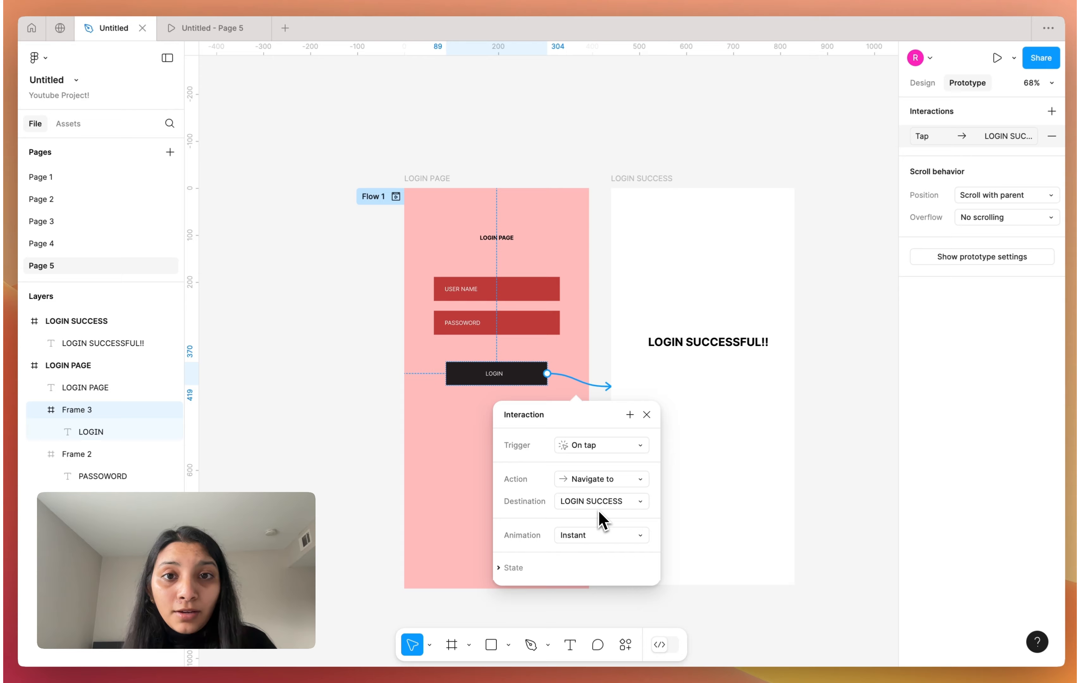
{"action": "scroll", "coordinate": [605, 474], "scroll_direction": "up", "scroll_amount": 1}
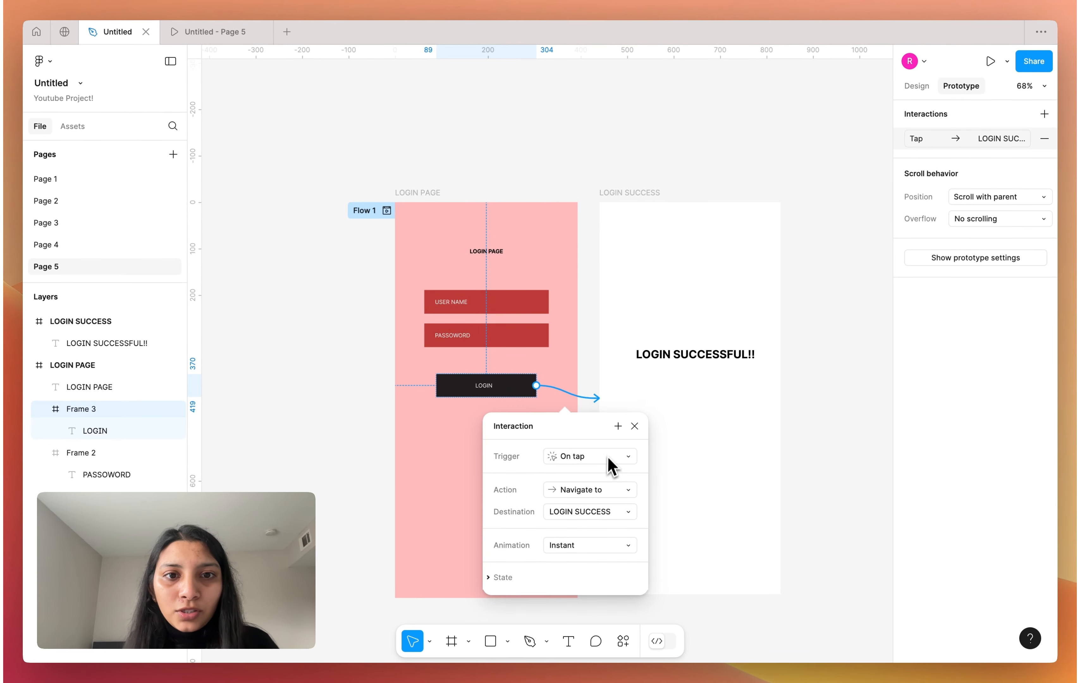
{"action": "scroll", "coordinate": [605, 447], "scroll_direction": "down", "scroll_amount": 1}
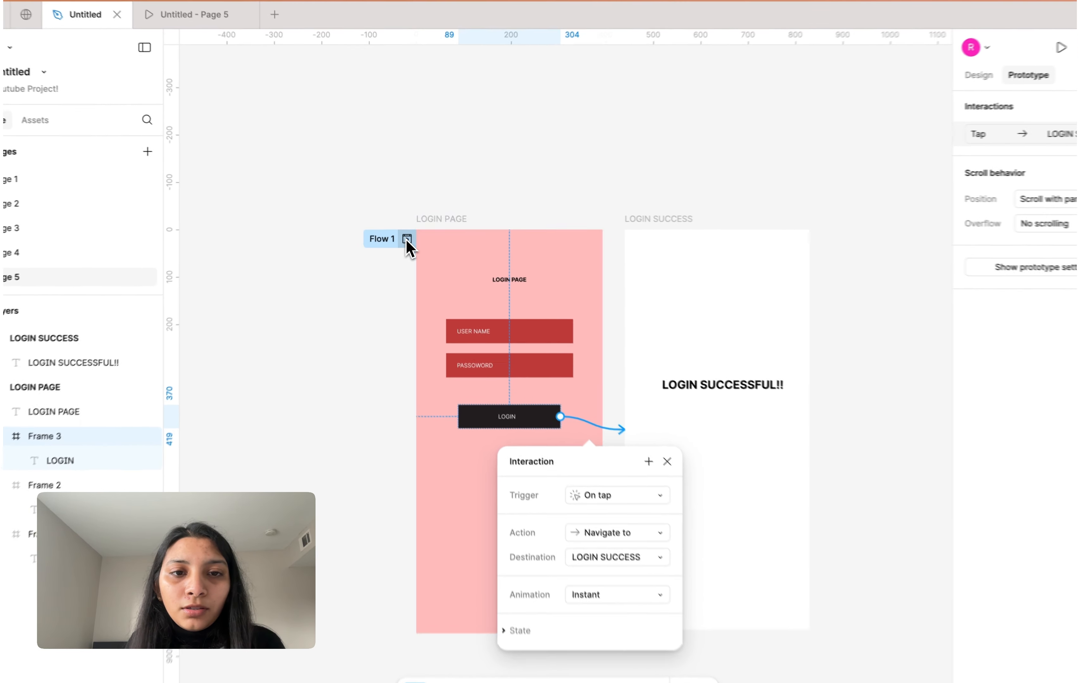
Preview Flow 1 from the LOGIN PAGE frame and test the LOGIN button's link to the success screen
{"action": "left_click", "coordinate": [405, 233]}
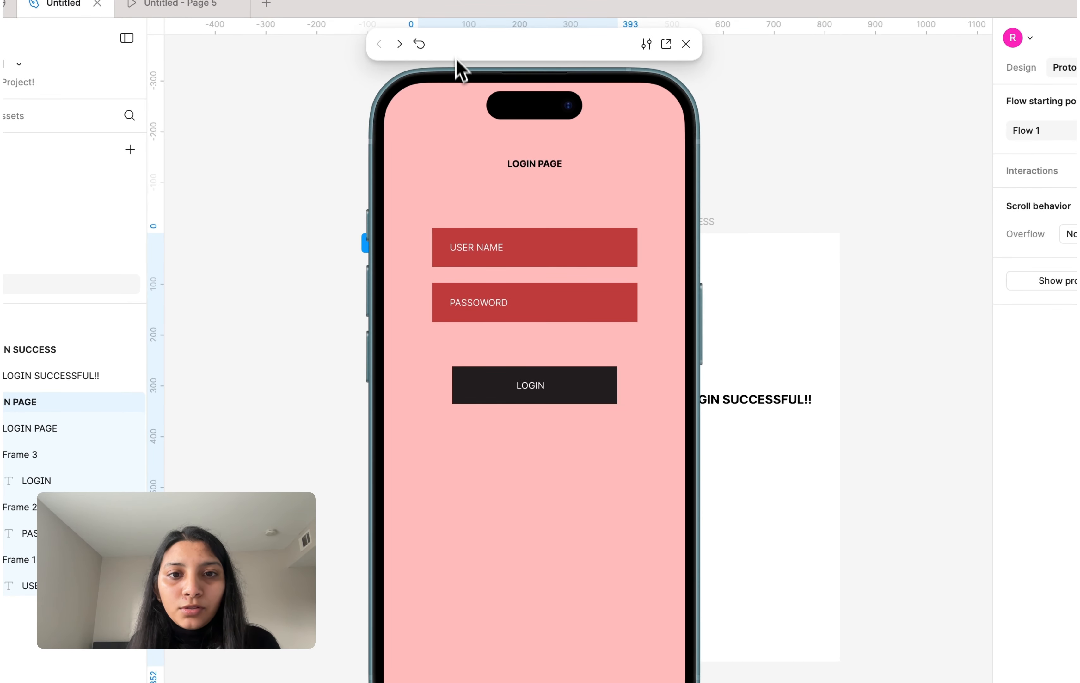
{"action": "left_click", "coordinate": [548, 393]}
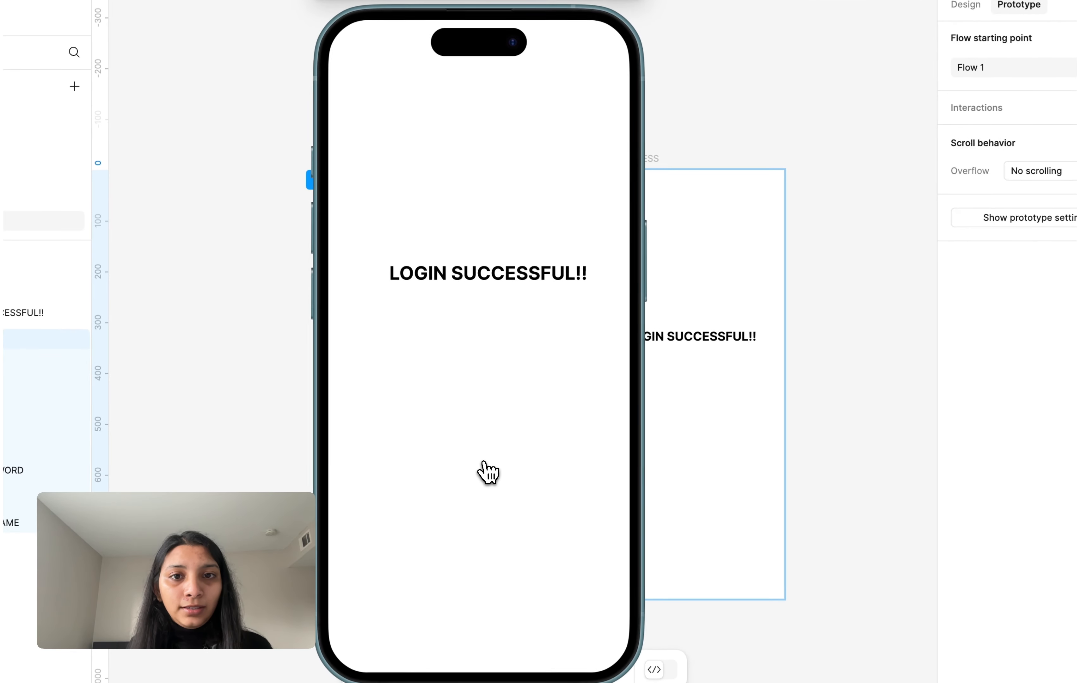
{"action": "scroll", "coordinate": [746, 476], "scroll_direction": "left", "scroll_amount": 4}
{"action": "scroll", "coordinate": [746, 476], "scroll_direction": "down", "scroll_amount": 1}
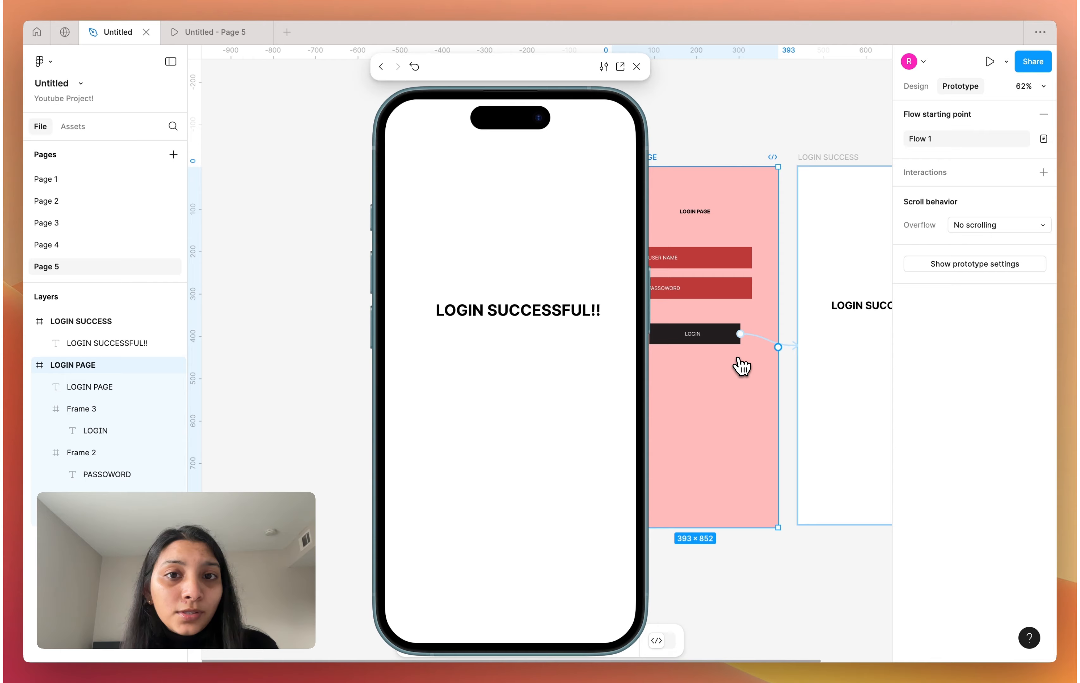